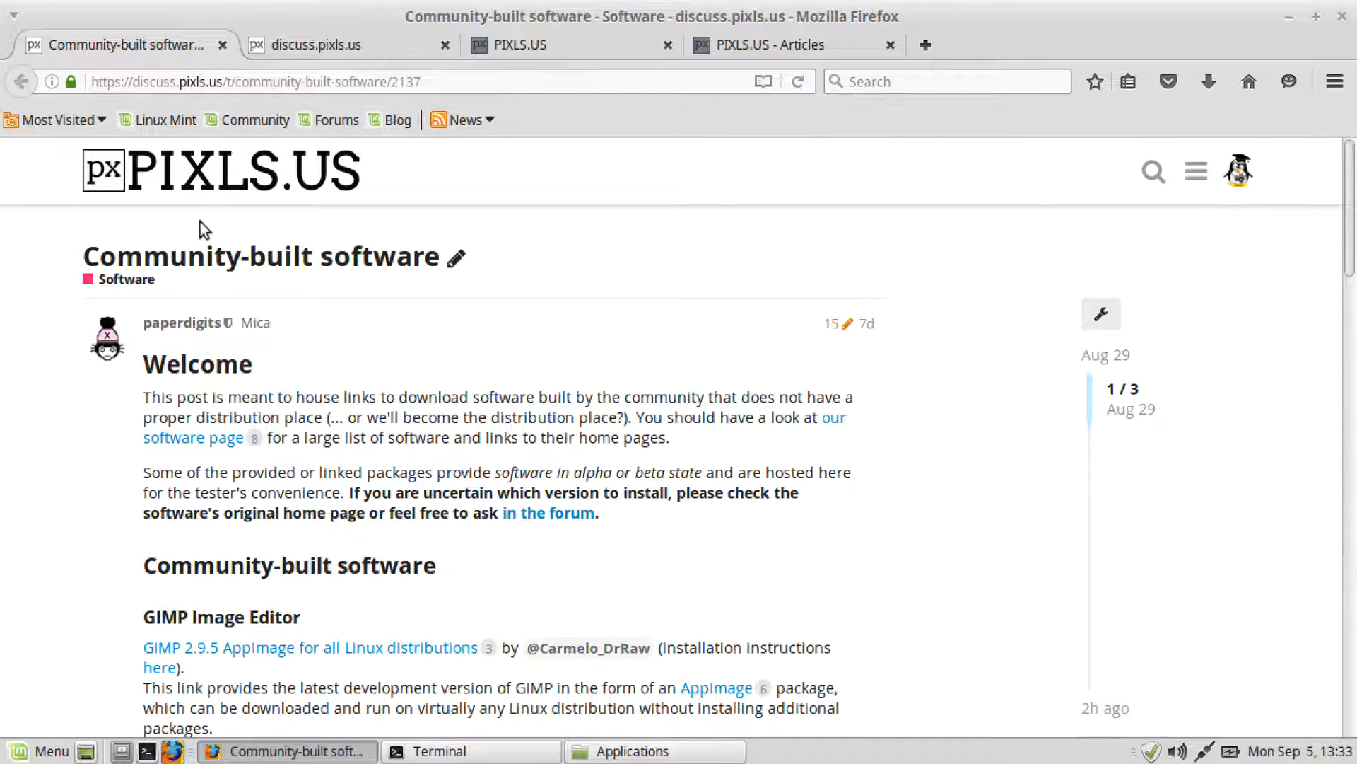
mouse_move(82, 244)
mouse_down()
mouse_move(291, 243)
mouse_move(83, 263)
mouse_up()
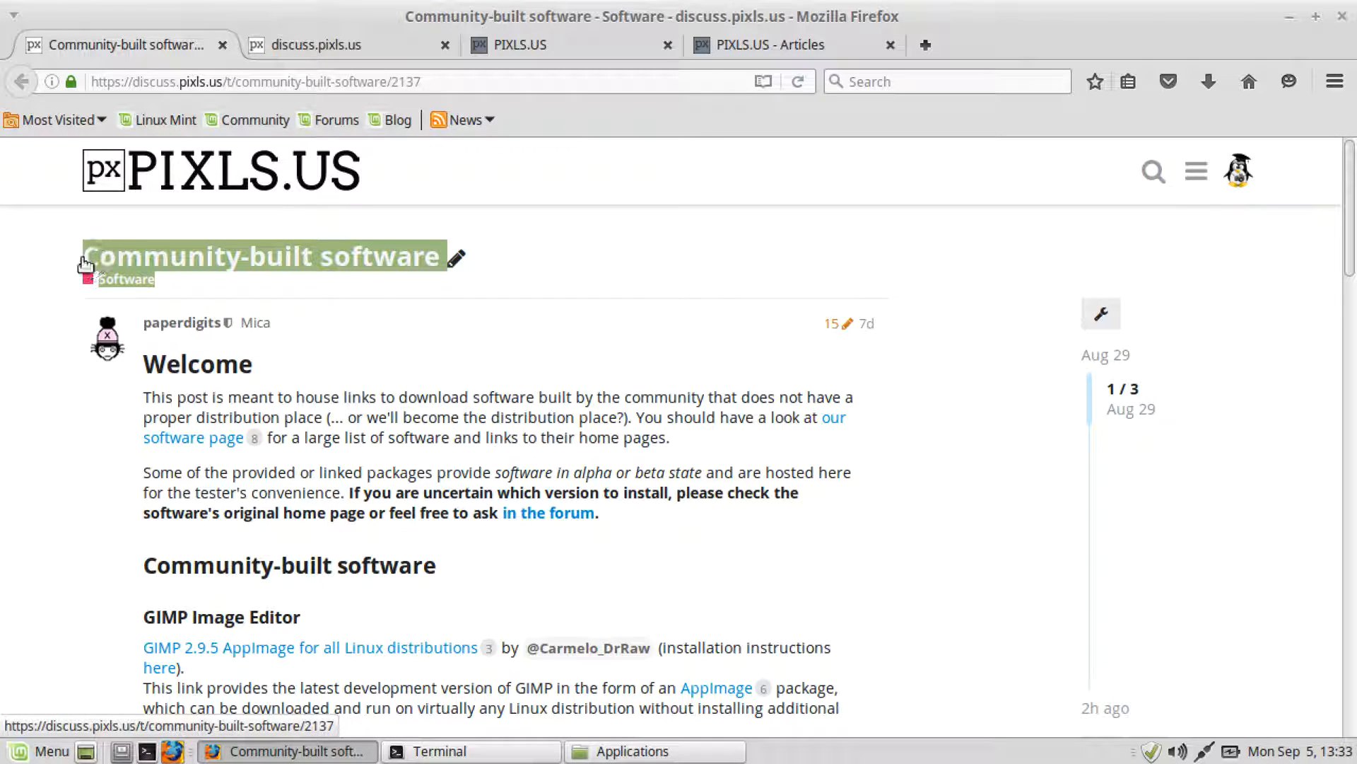
click(52, 505)
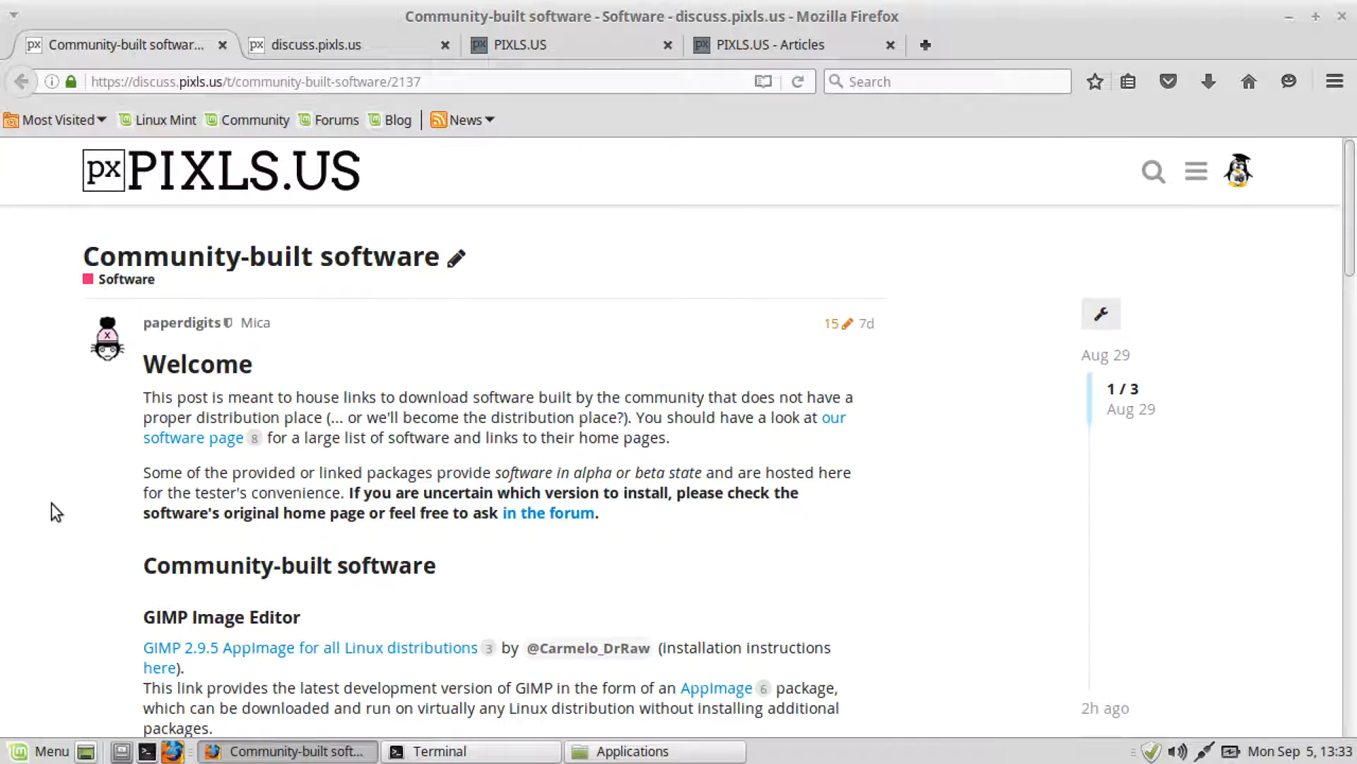
right_click(330, 654)
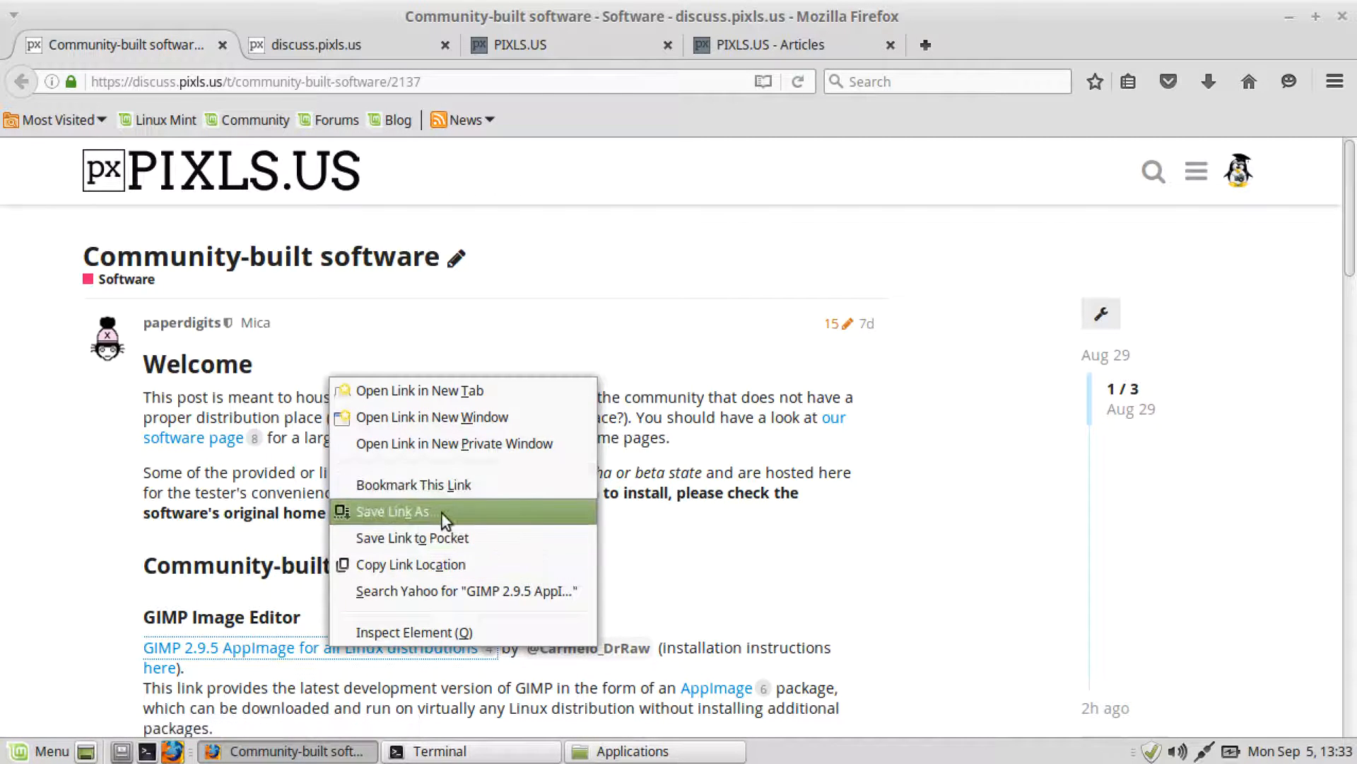
click(938, 625)
Step: Check in the GIMP AppImage's properties, in the Applications folder, whether executing the file as a program is allowed
click(707, 750)
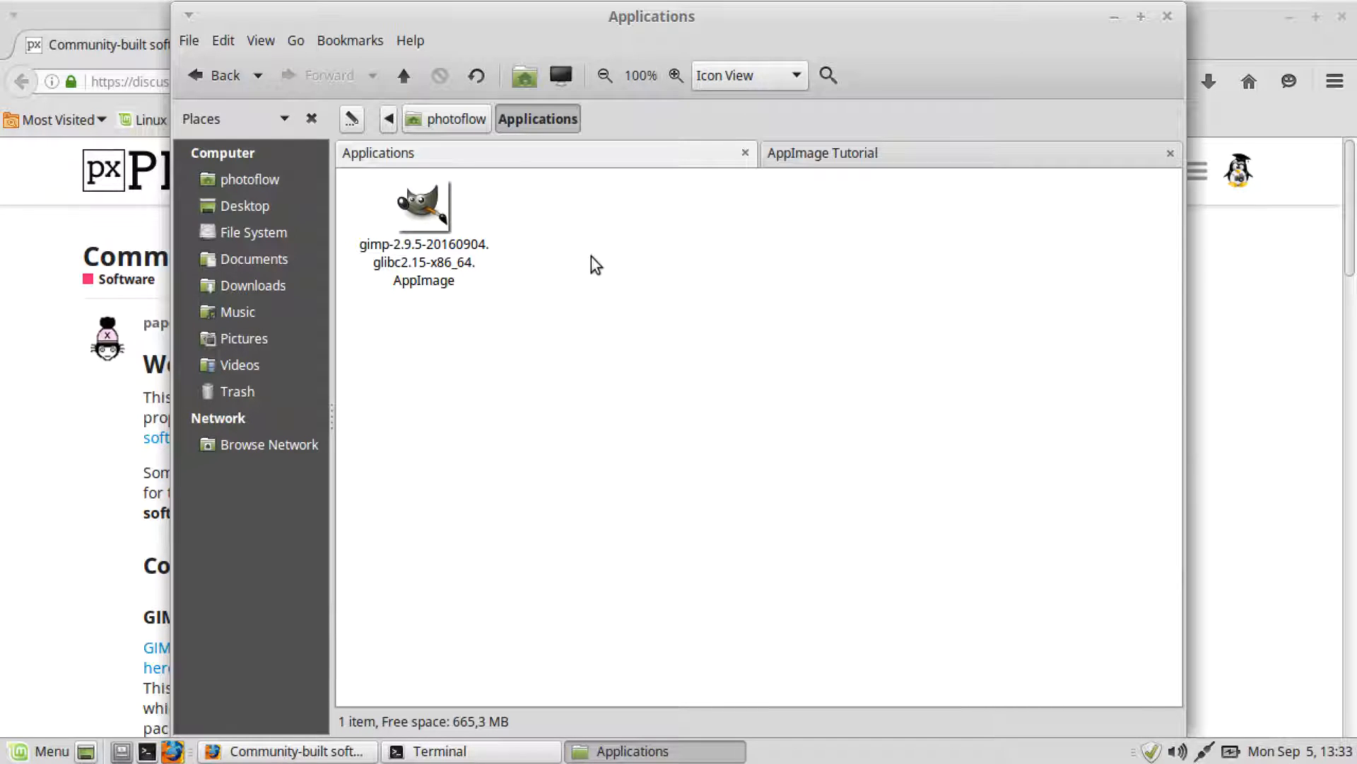
right_click(418, 210)
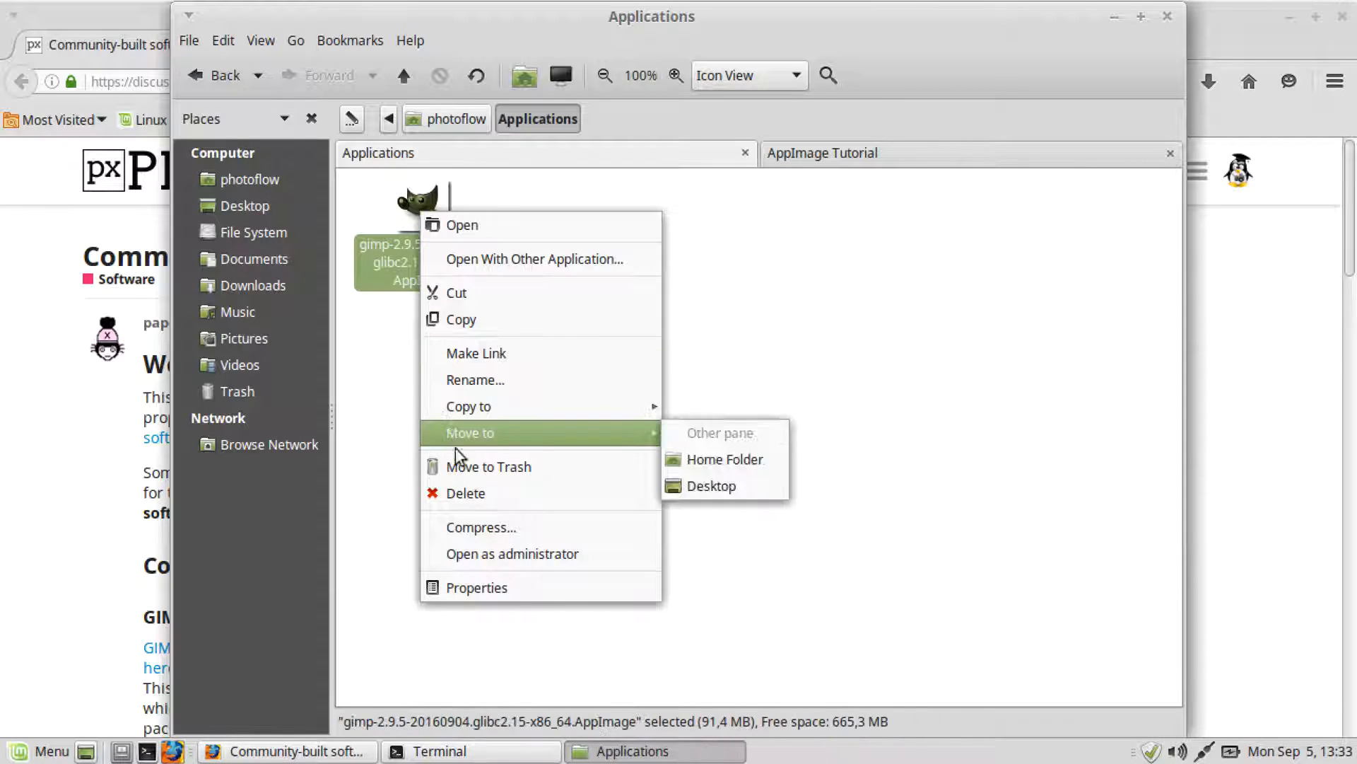
click(491, 583)
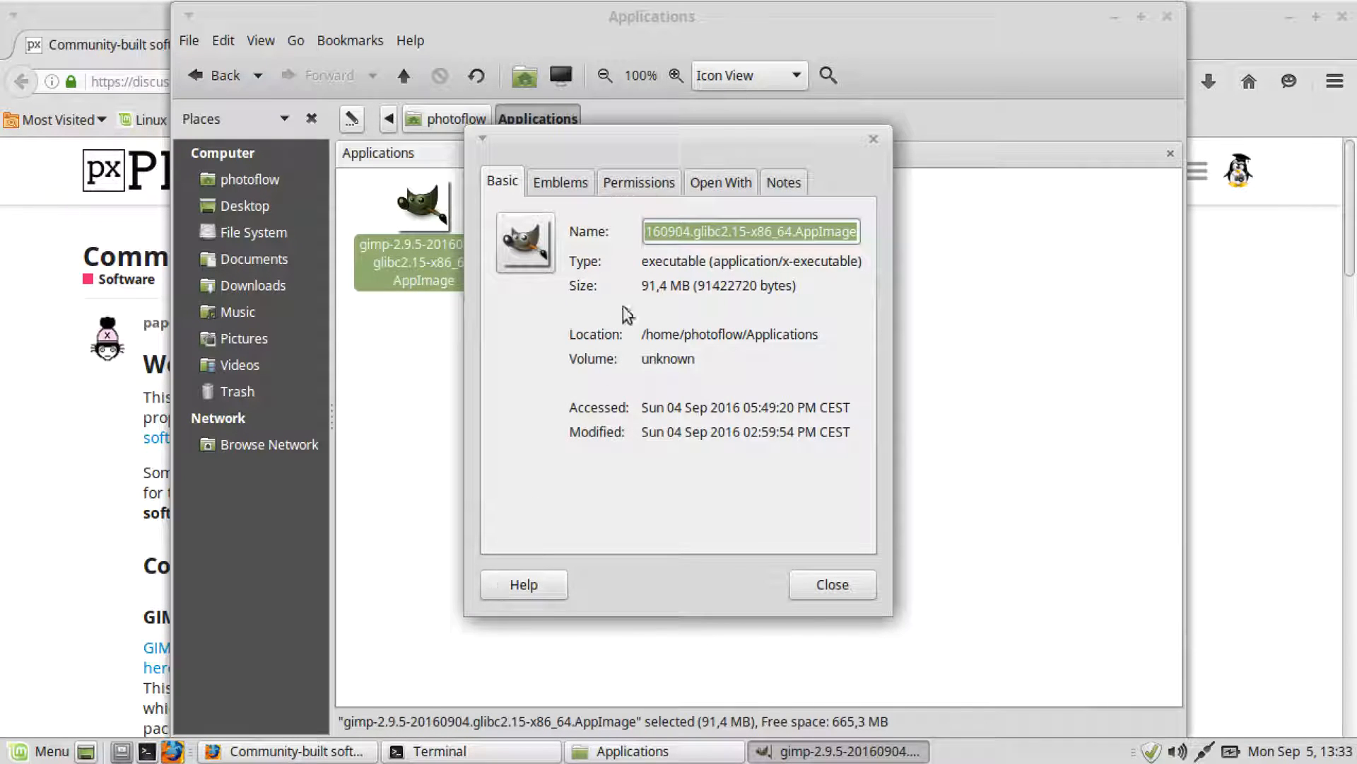
click(636, 183)
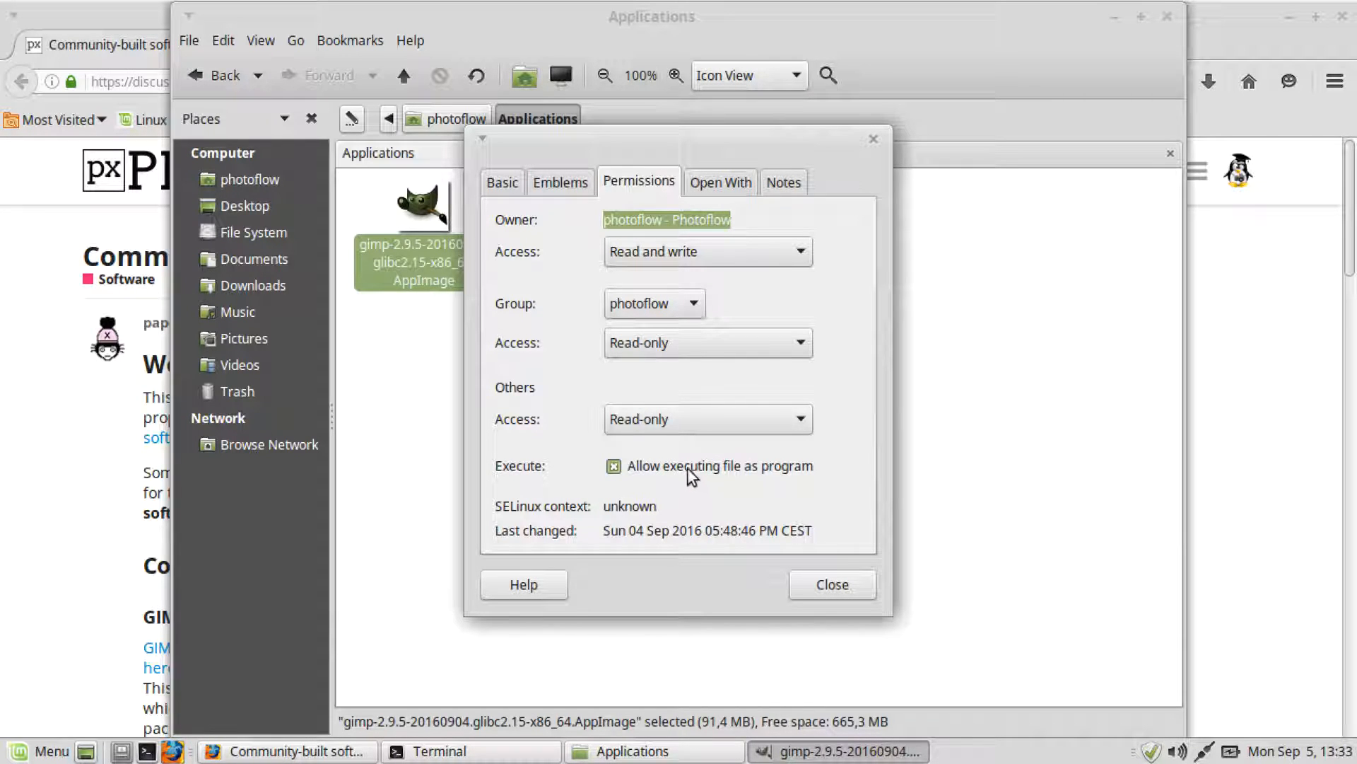
click(821, 587)
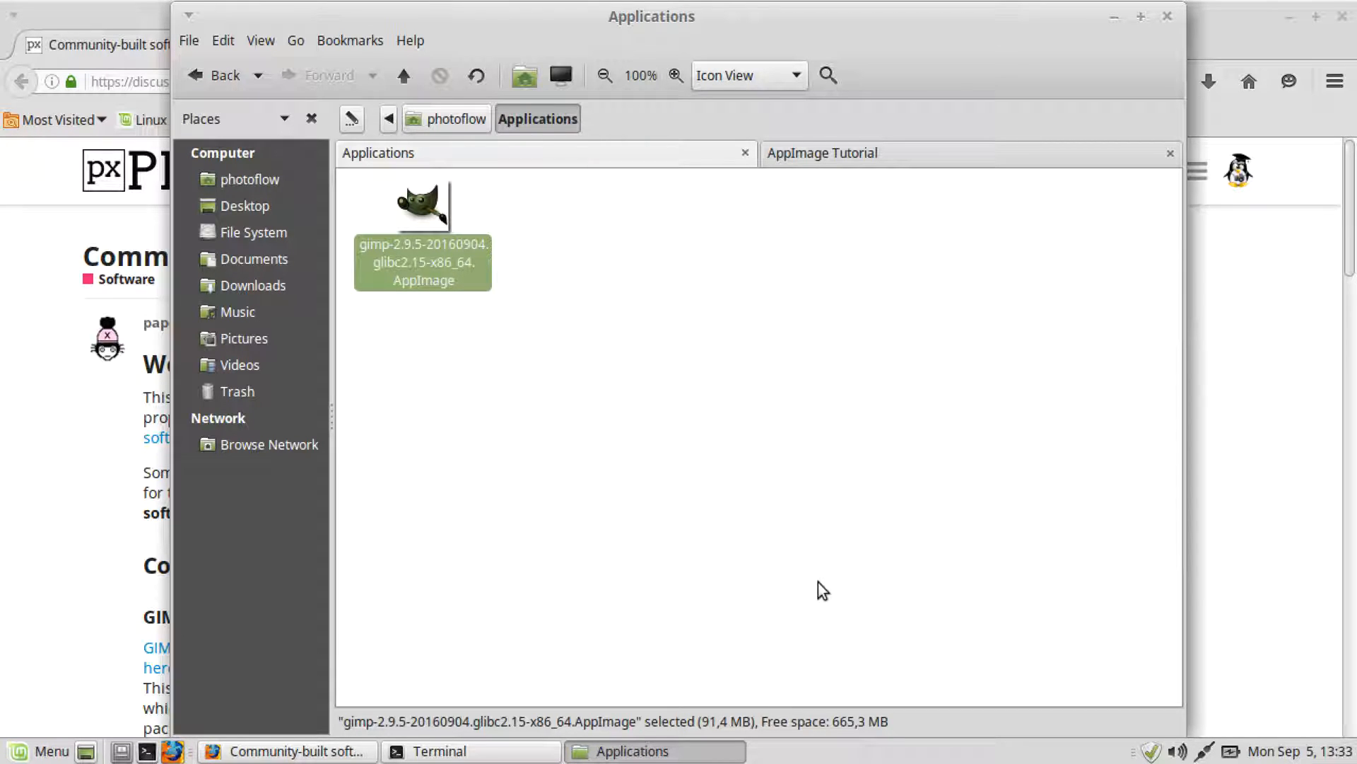
Step: In the Terminal, run chmod a+x Applications/gimp-2.9.5-20160904.glibc2.15-x86_64.AppImage to make the file executable
key(ctrl+alt+Left)
text(chmod )
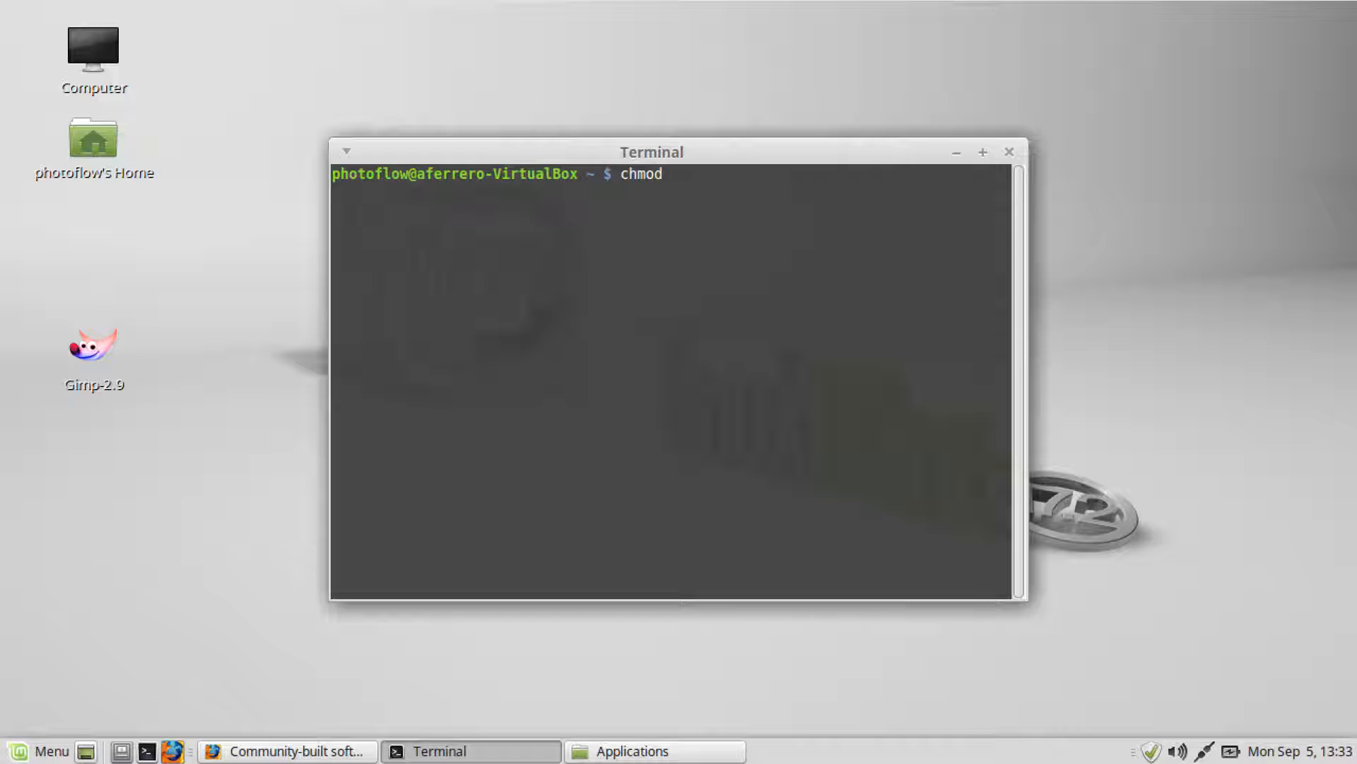
text(a+x App)
key(Tab)
key(Tab)
key(Return)
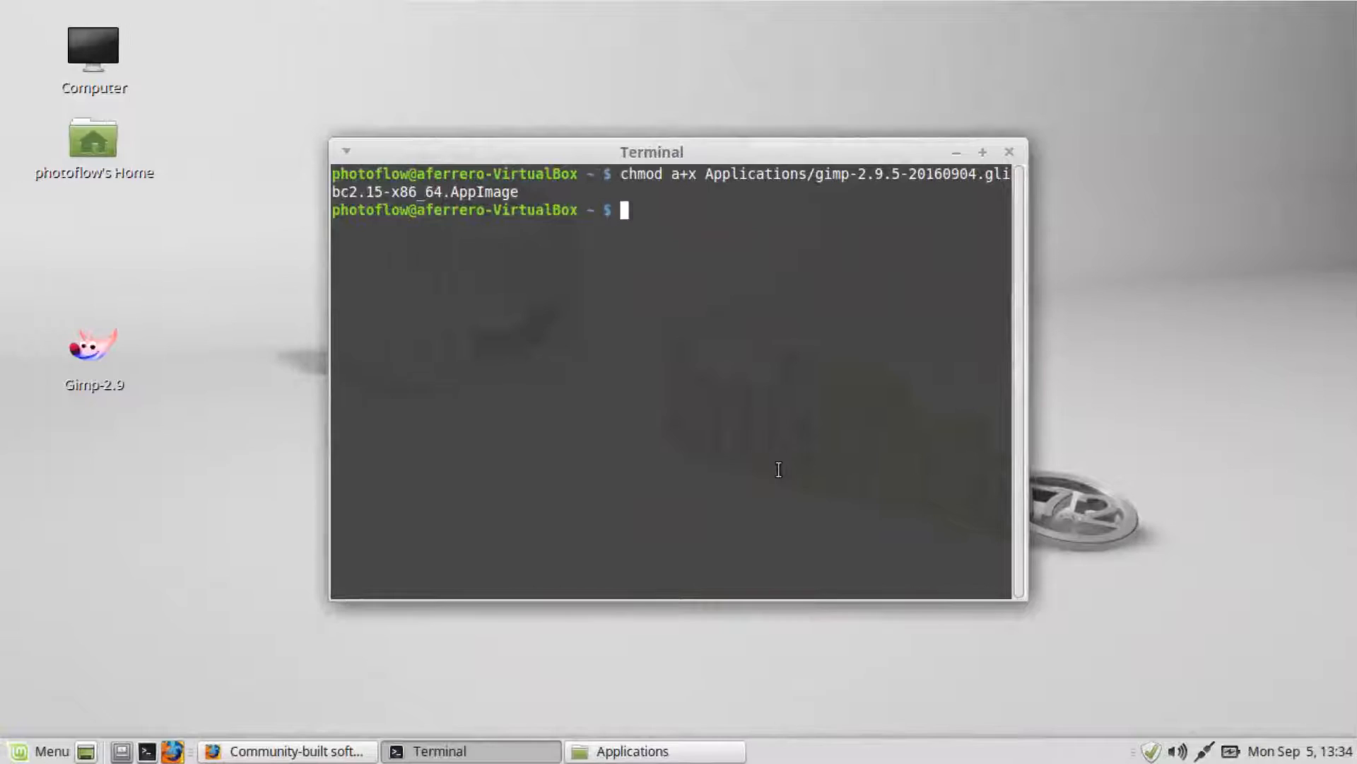
Step: Launch the GIMP 2.9.5 AppImage from the Applications folder and agree to install its desktop file
key(ctrl+alt+Right)
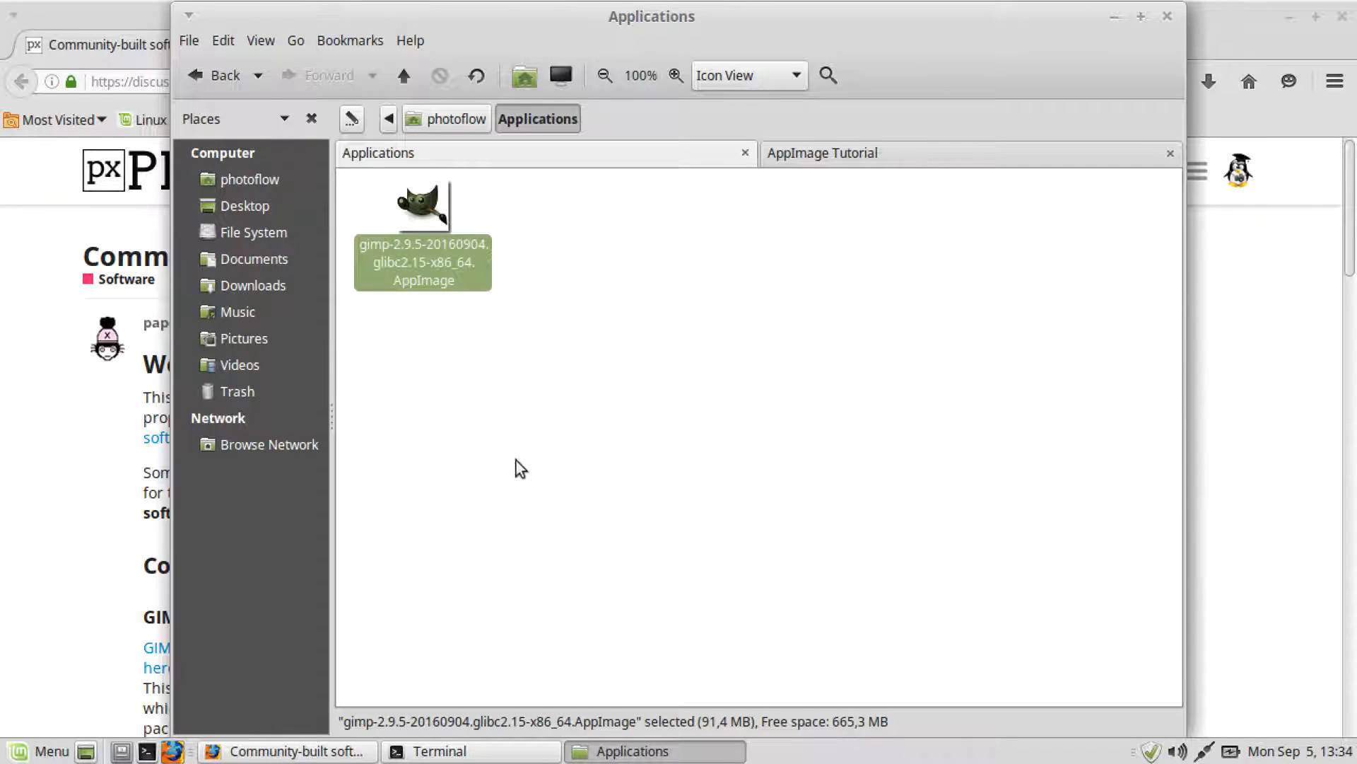
double_click(424, 202)
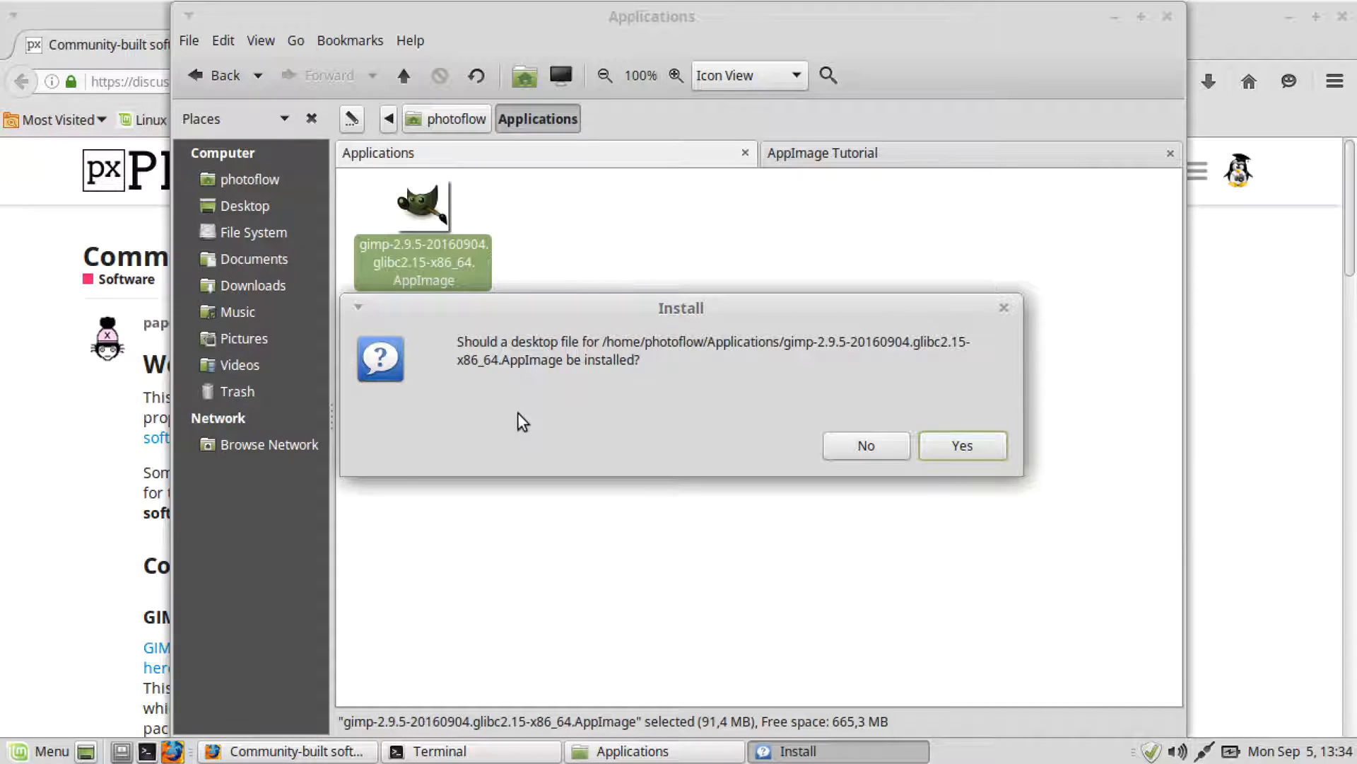
click(512, 344)
drag(512, 344, 580, 342)
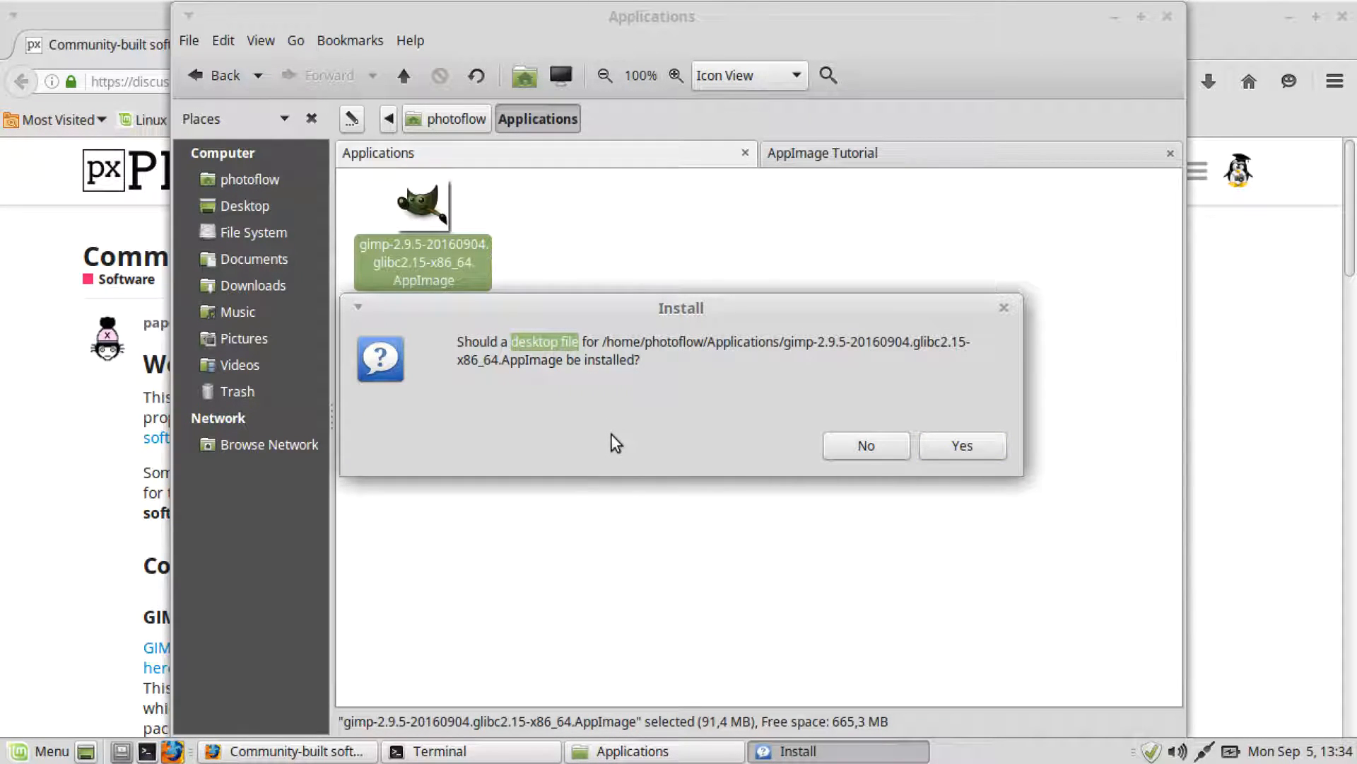
click(982, 447)
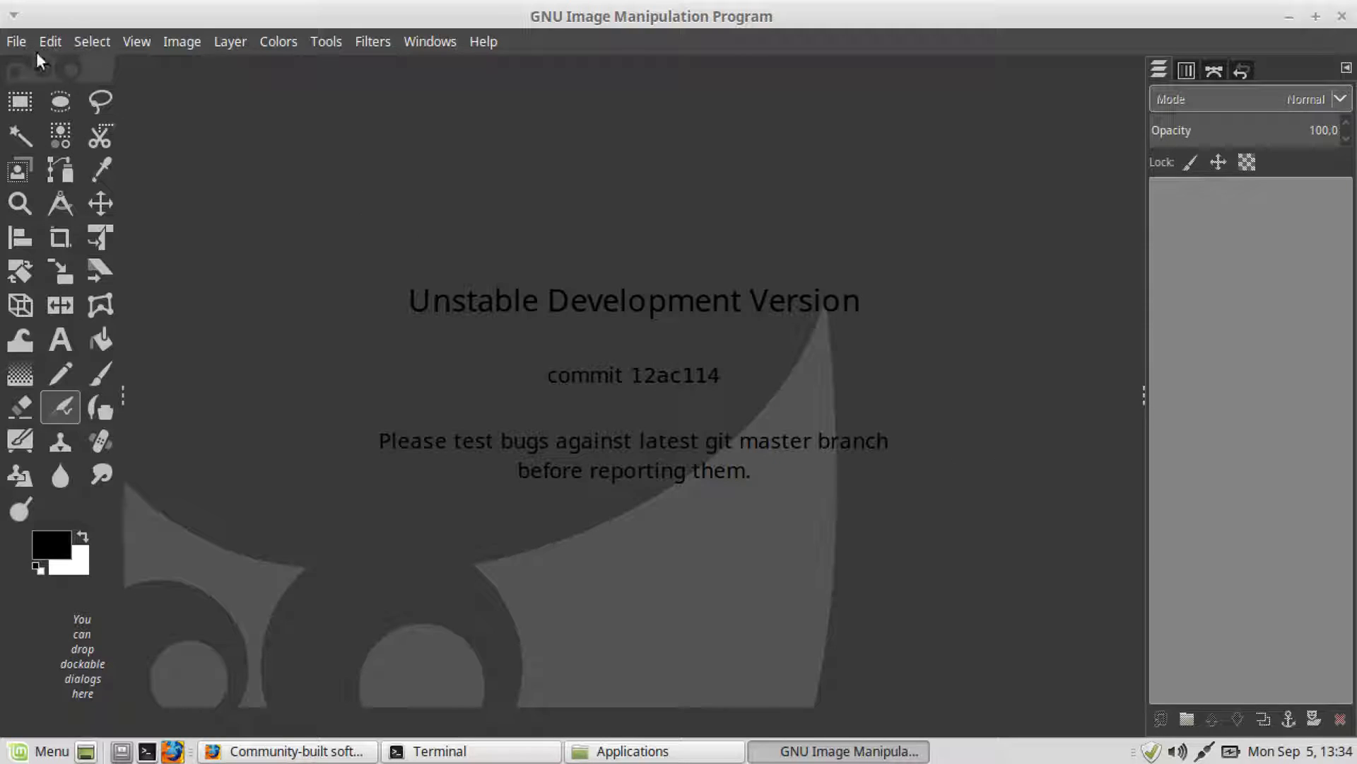
Step: Quit GIMP and look up the GIMP AppImage entry among the system's Graphics applications
click(17, 42)
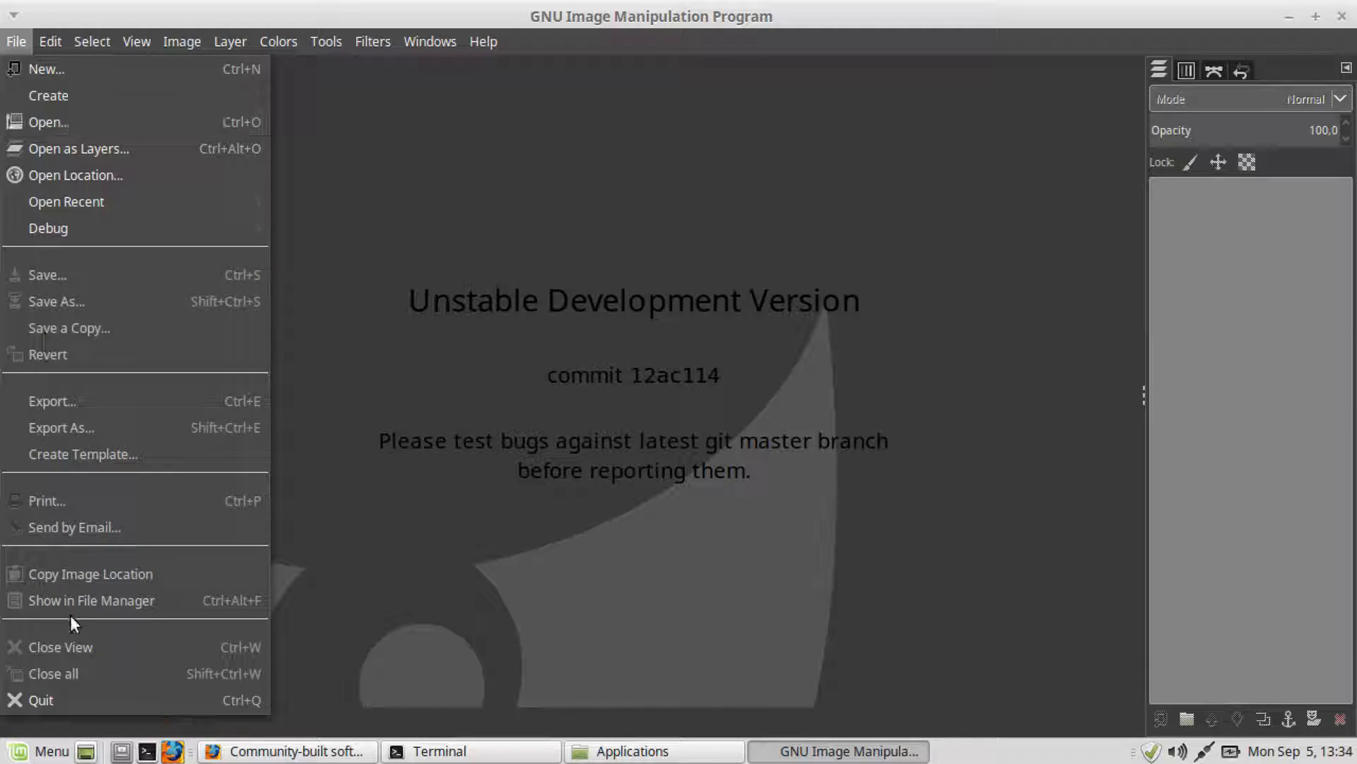
click(81, 699)
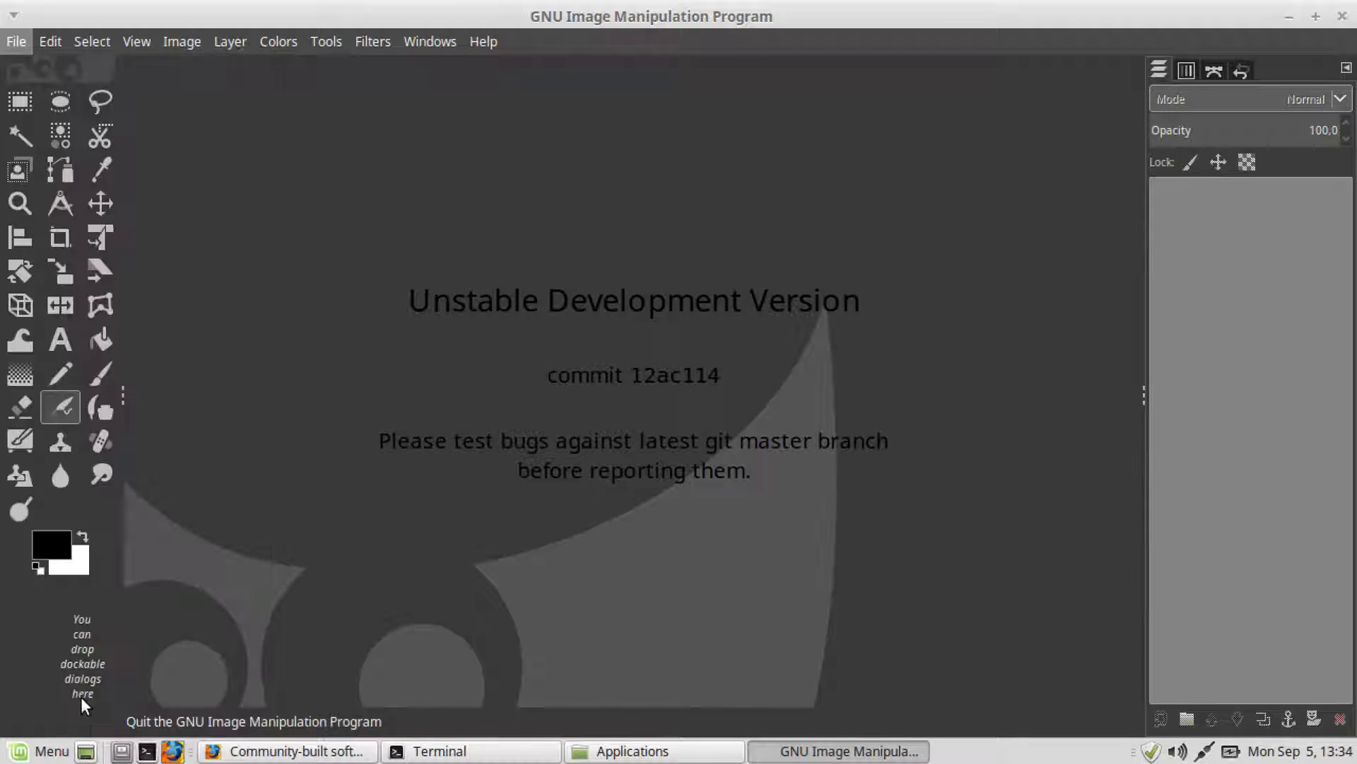
click(49, 751)
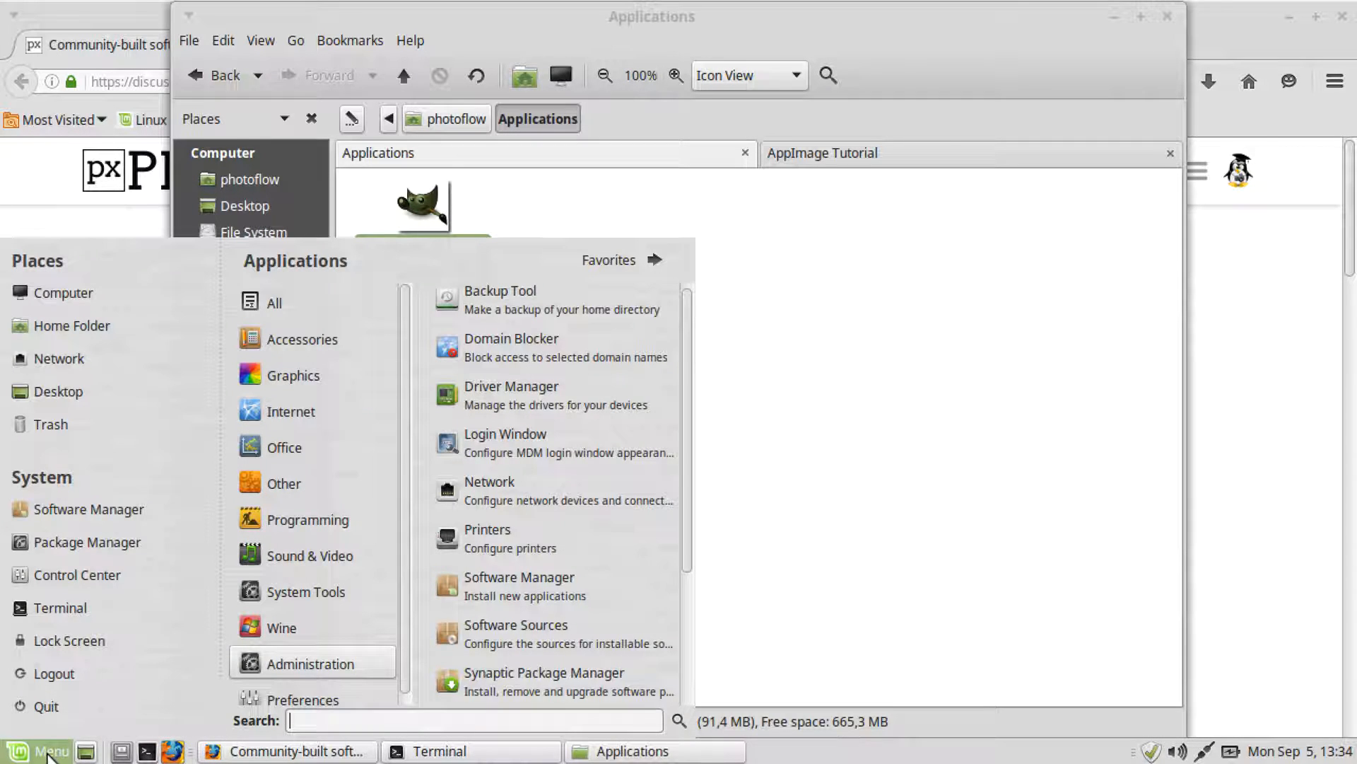
mouse_move(307, 379)
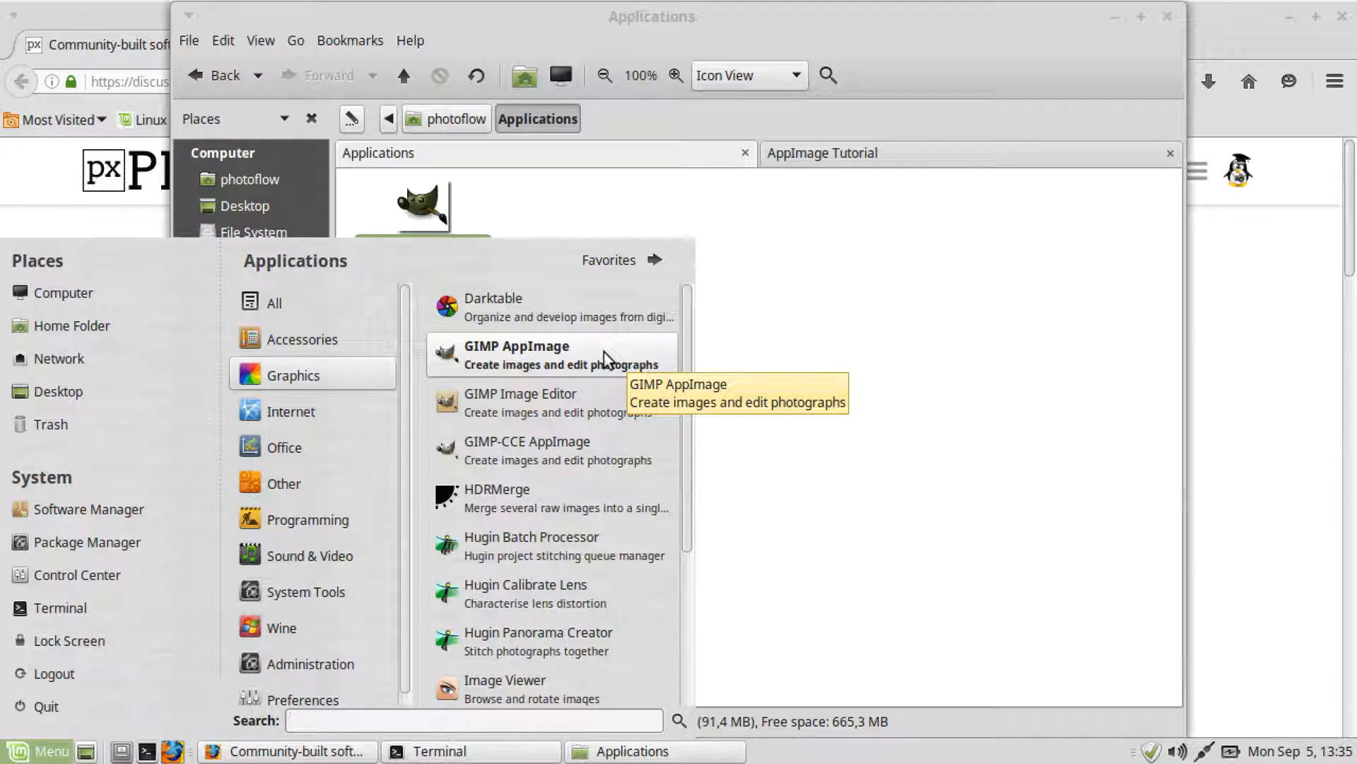
click(775, 345)
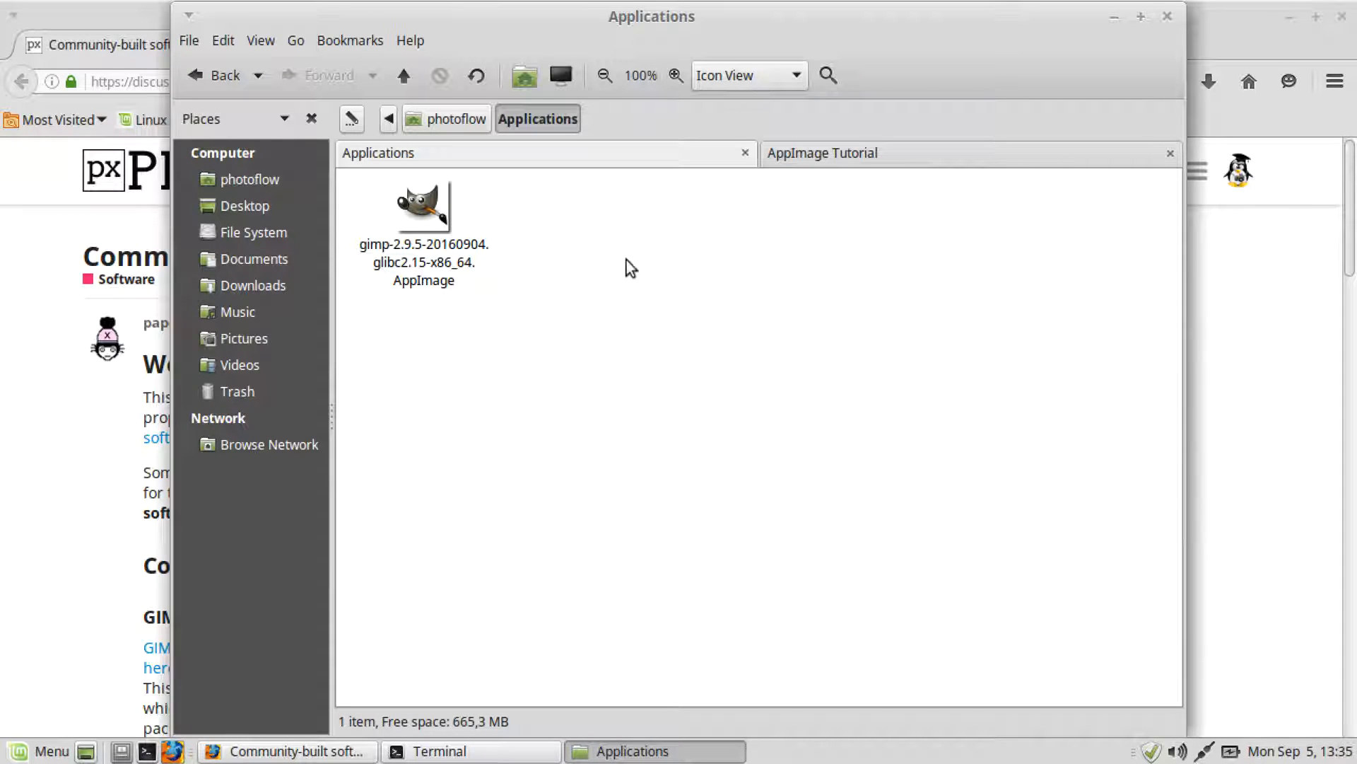
Step: Open img00027707.jpg from the AppImage Tutorial folder with GIMP AppImage, keeping its embedded color profile
click(869, 157)
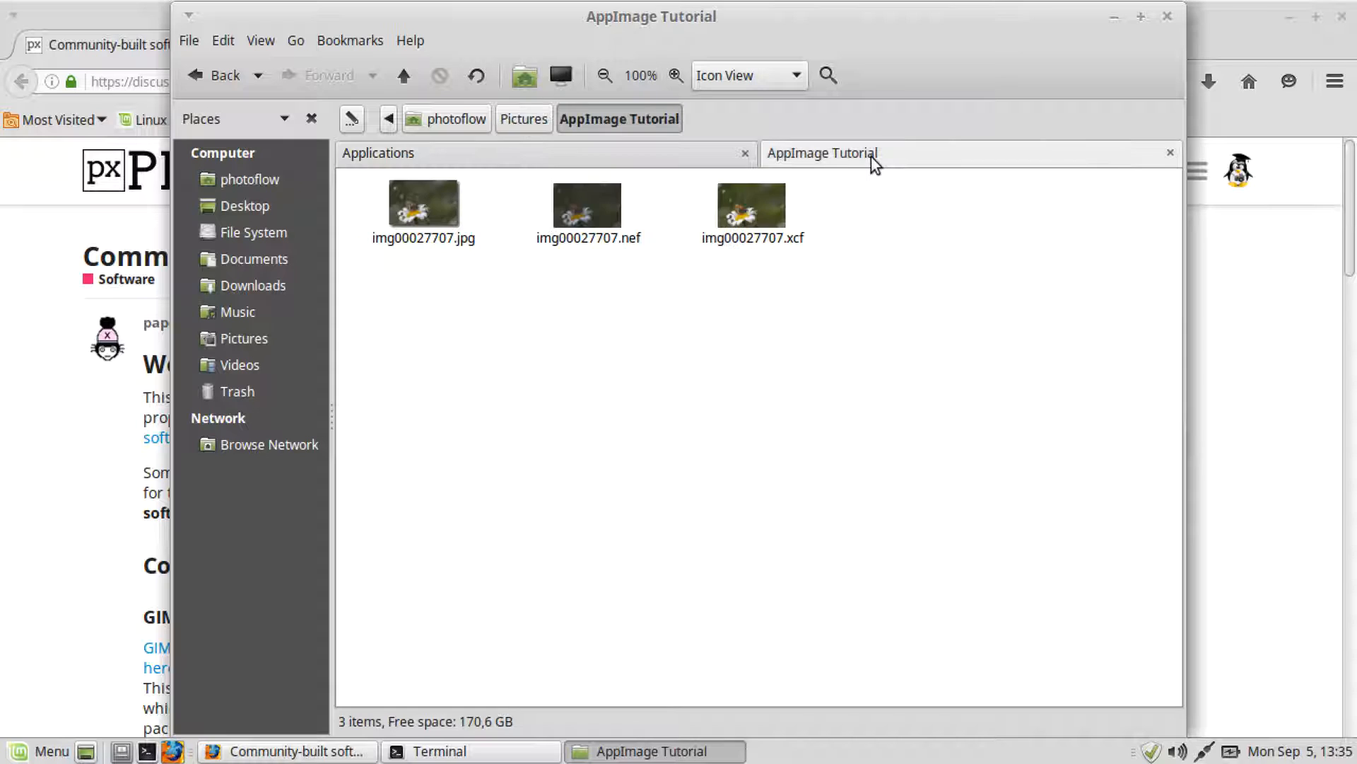
right_click(434, 205)
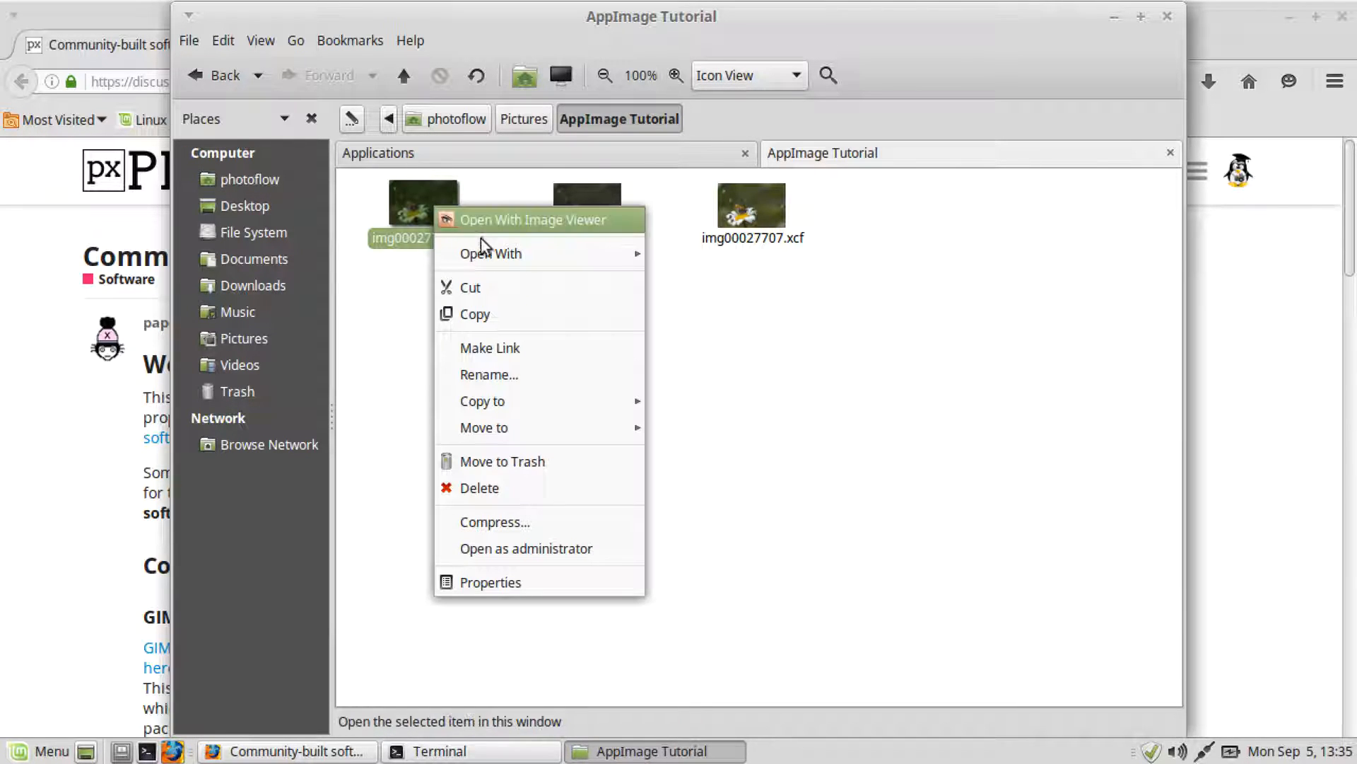
mouse_move(490, 248)
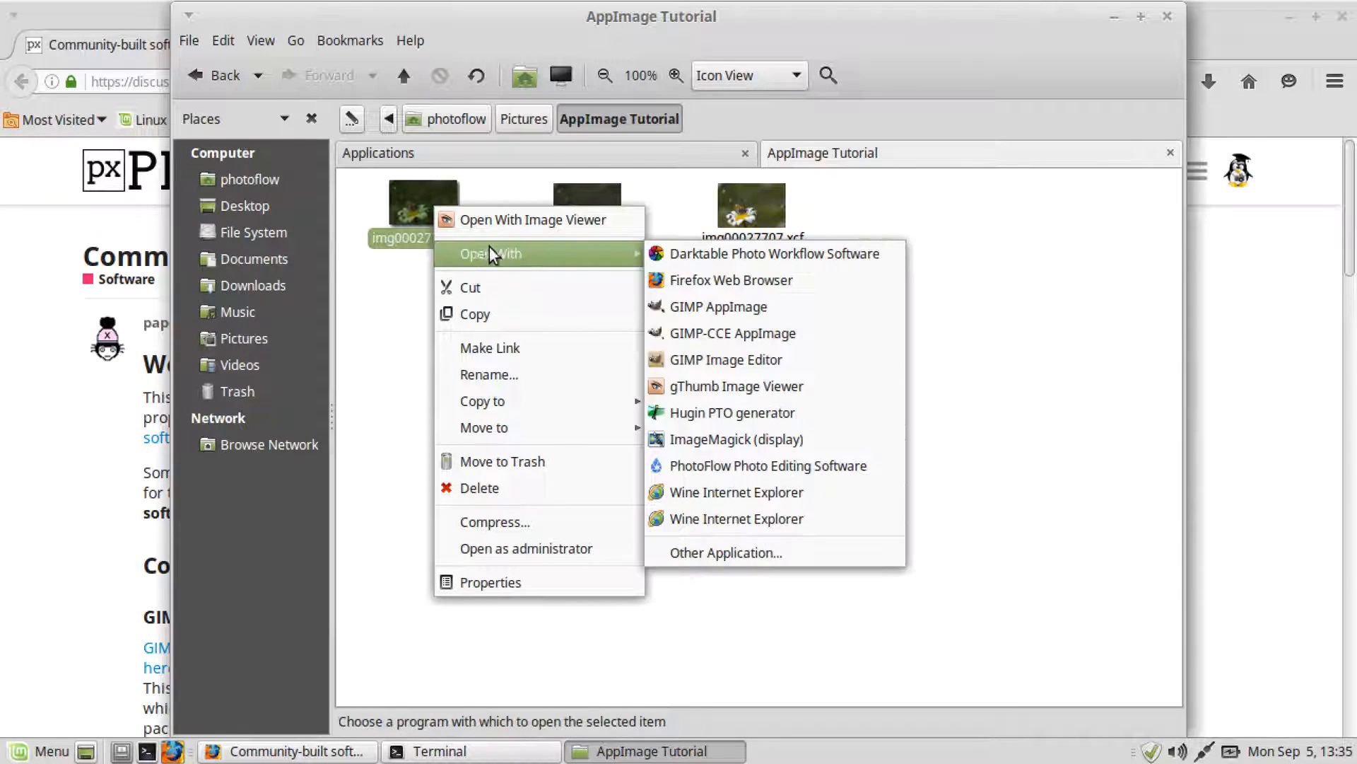
click(791, 311)
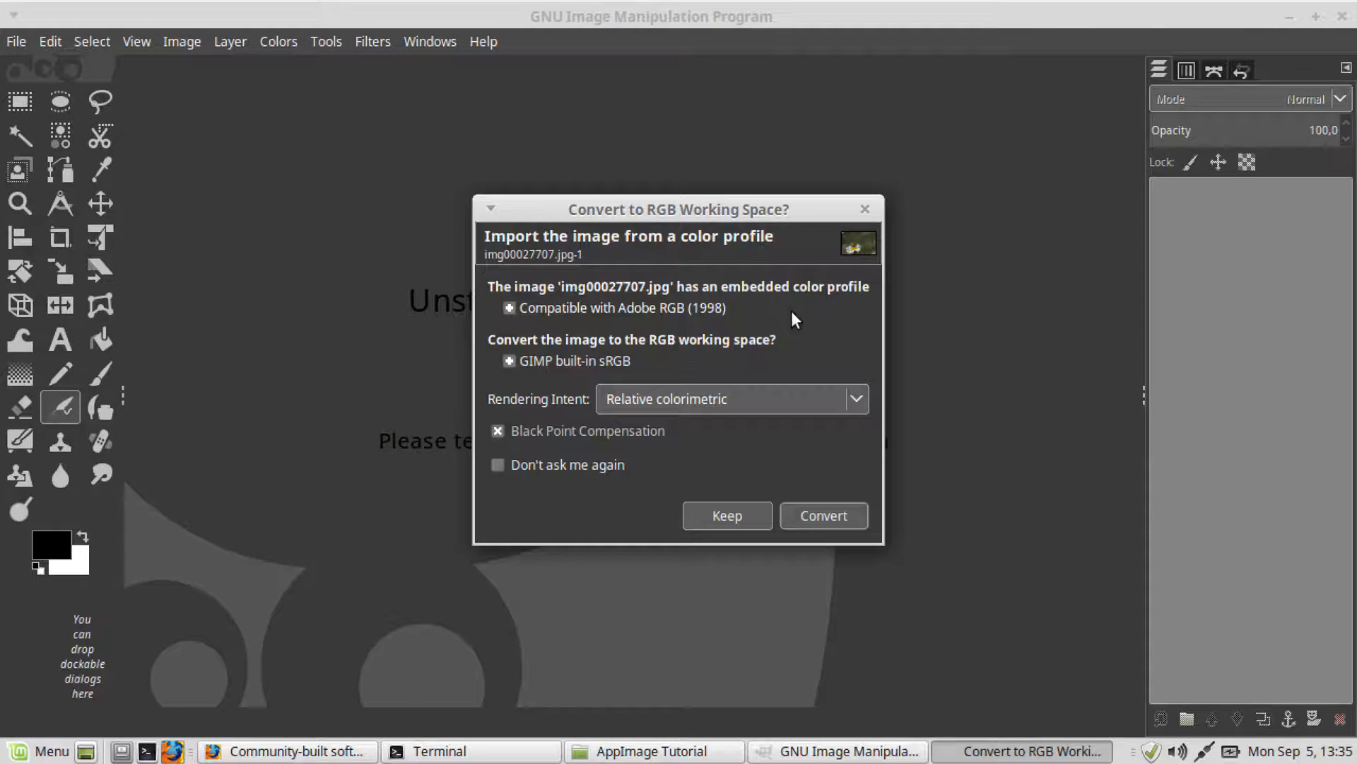
click(722, 513)
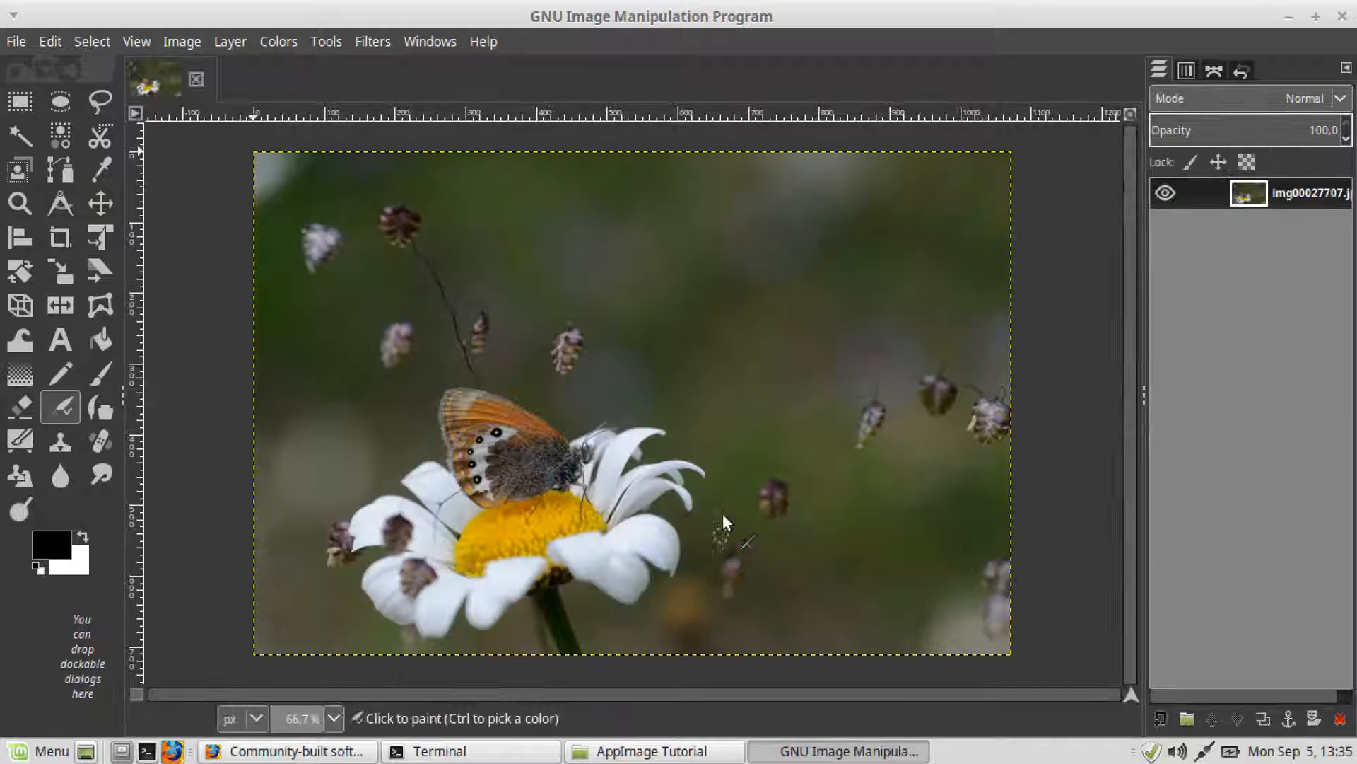
click(329, 719)
click(332, 624)
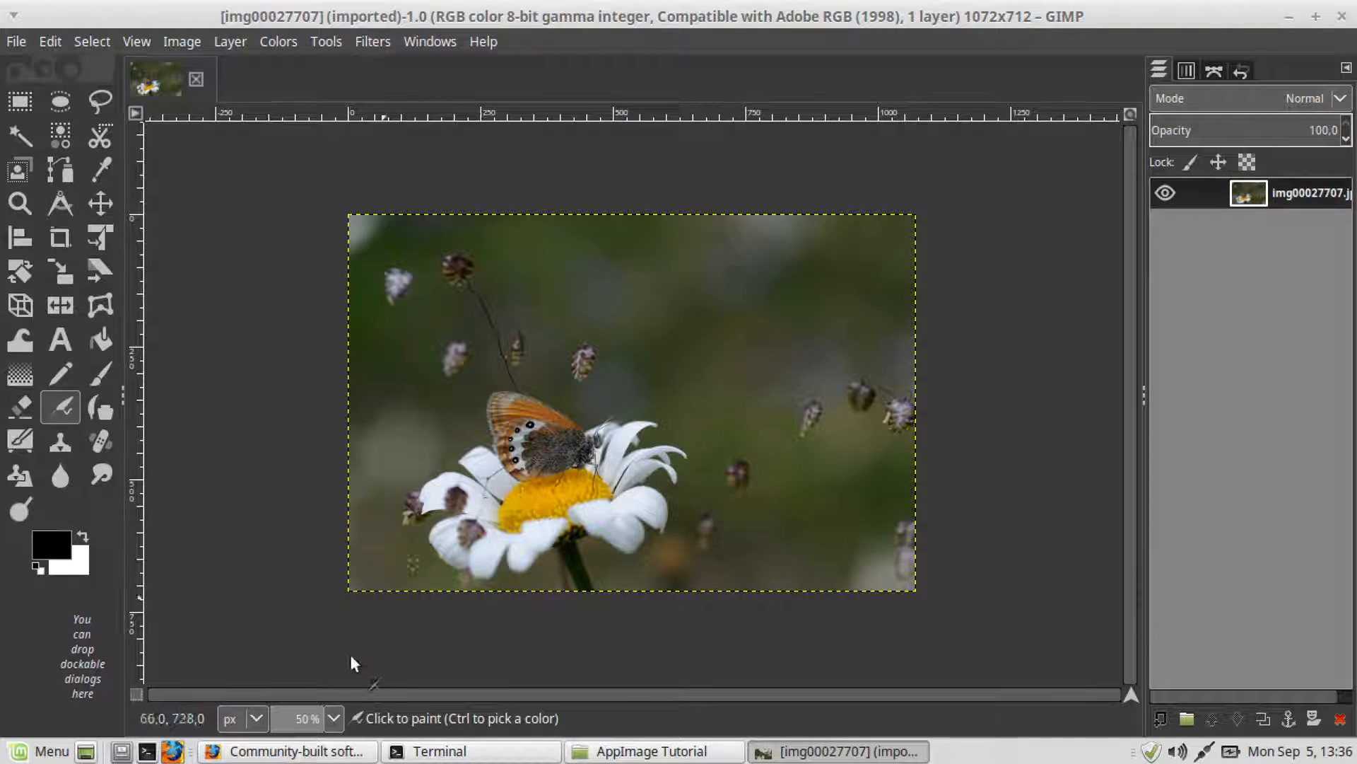
click(366, 43)
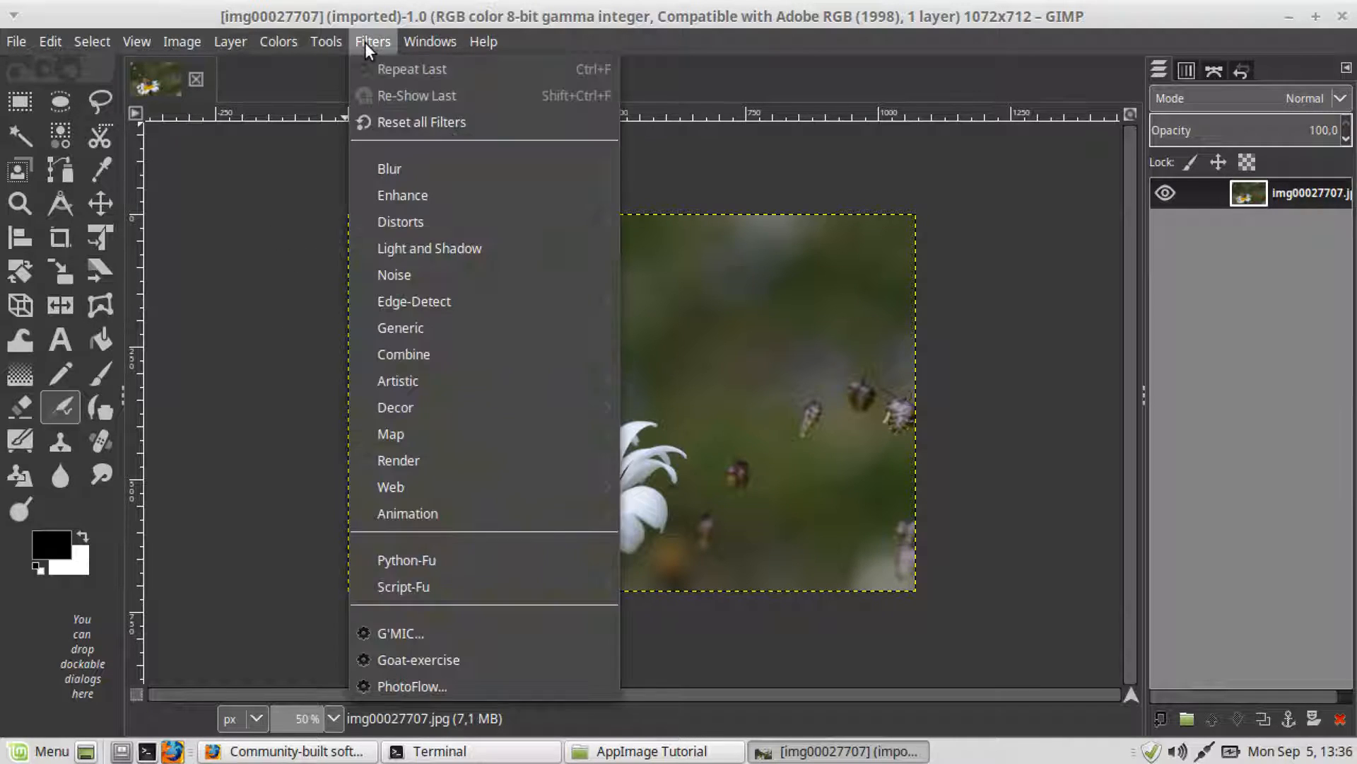
mouse_move(386, 199)
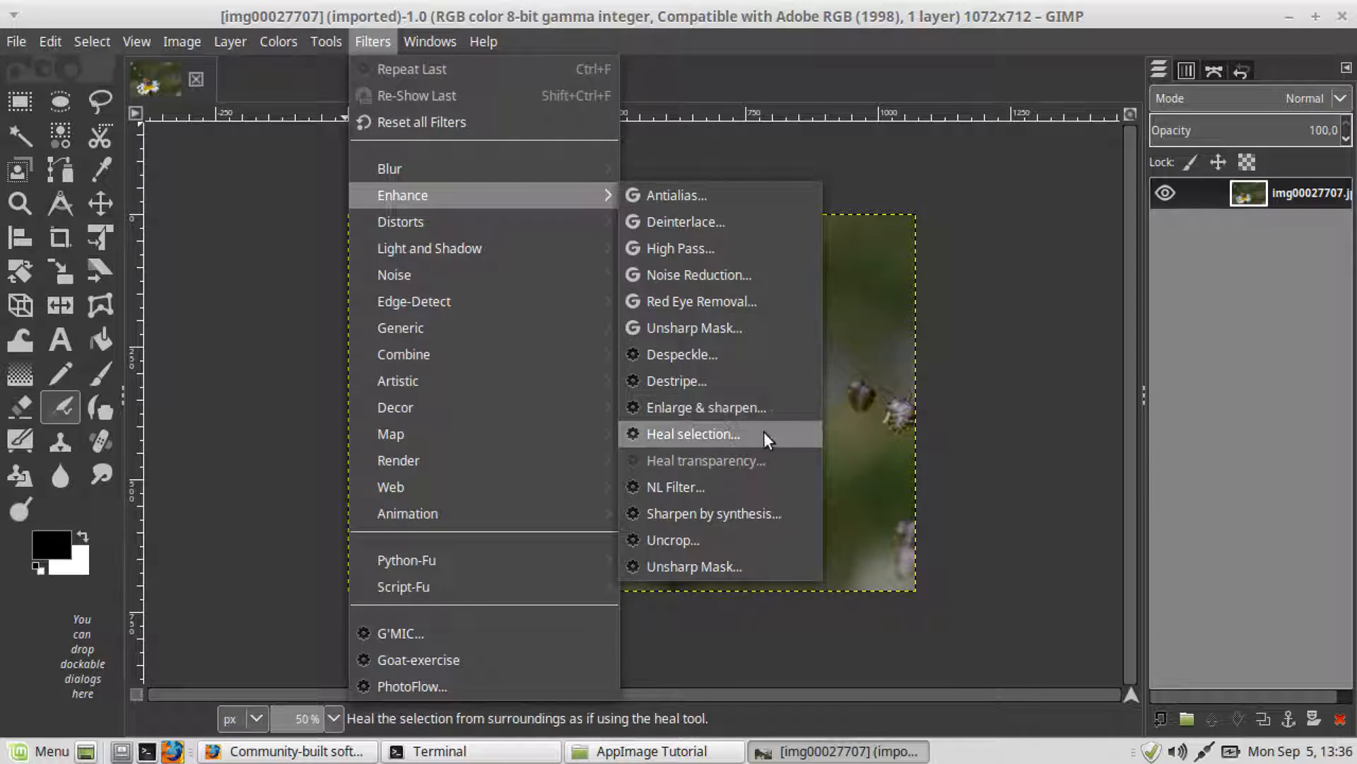
click(1066, 422)
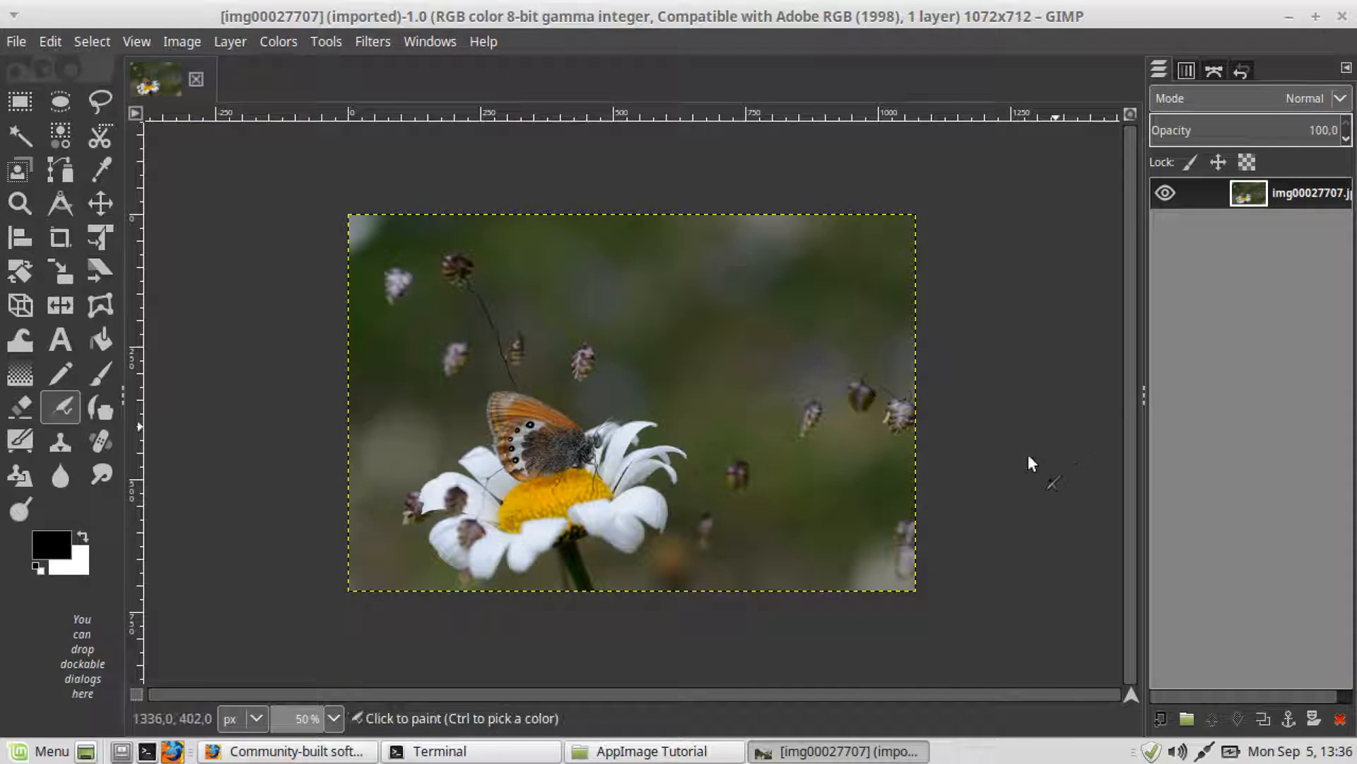
Step: Outline the blurred bud above the butterfly with Free Select and apply Heal selection with 50 pixels sampling width, All around, Random filling order
click(324, 719)
click(328, 573)
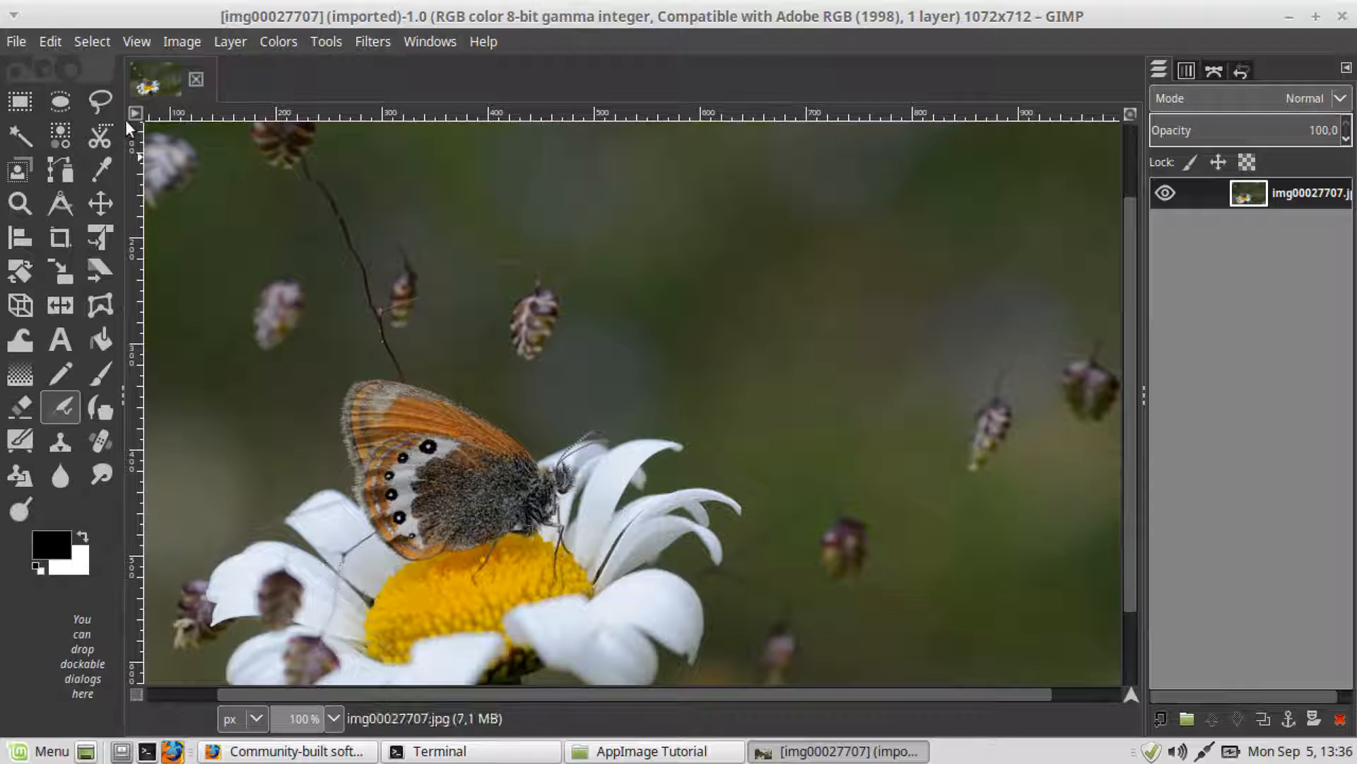
click(100, 101)
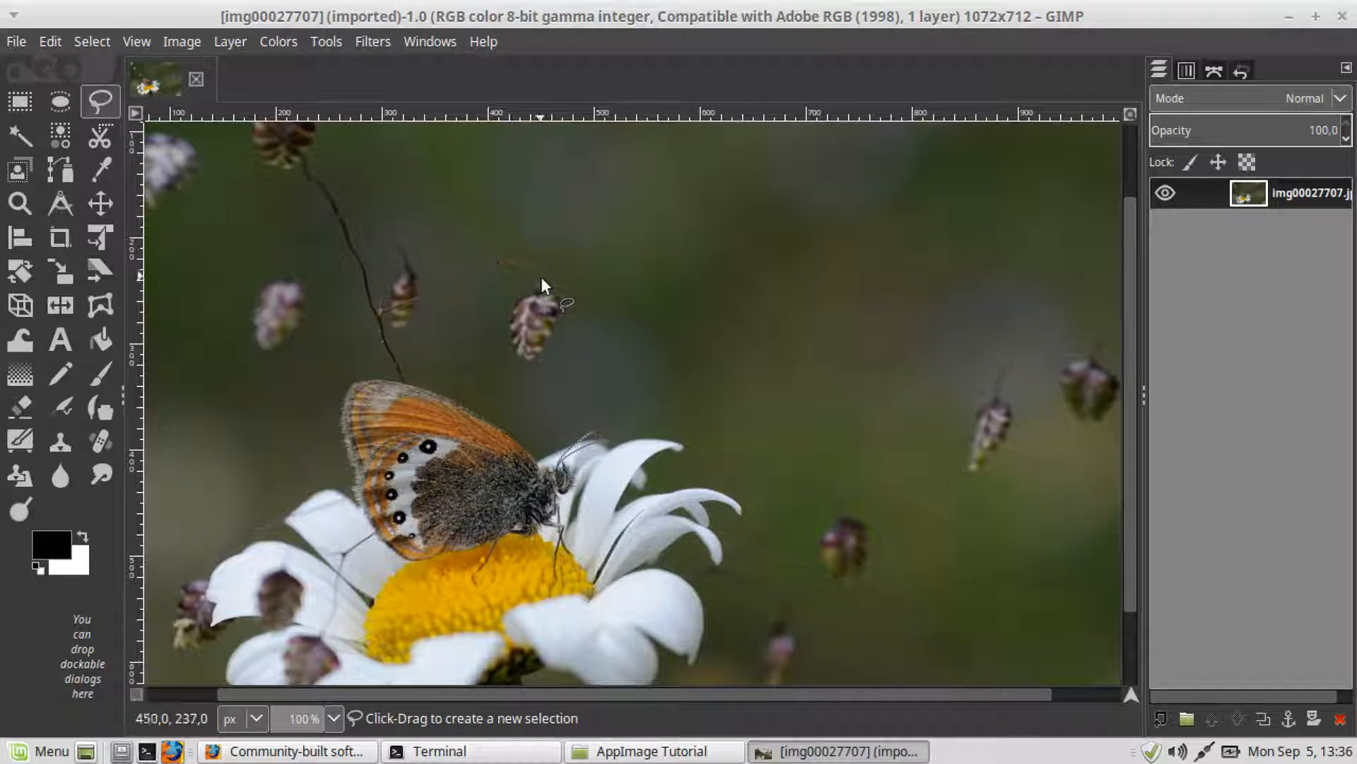
mouse_move(534, 278)
mouse_down()
mouse_move(506, 310)
mouse_move(519, 362)
mouse_move(541, 363)
mouse_move(566, 316)
mouse_move(560, 287)
mouse_move(536, 277)
mouse_up()
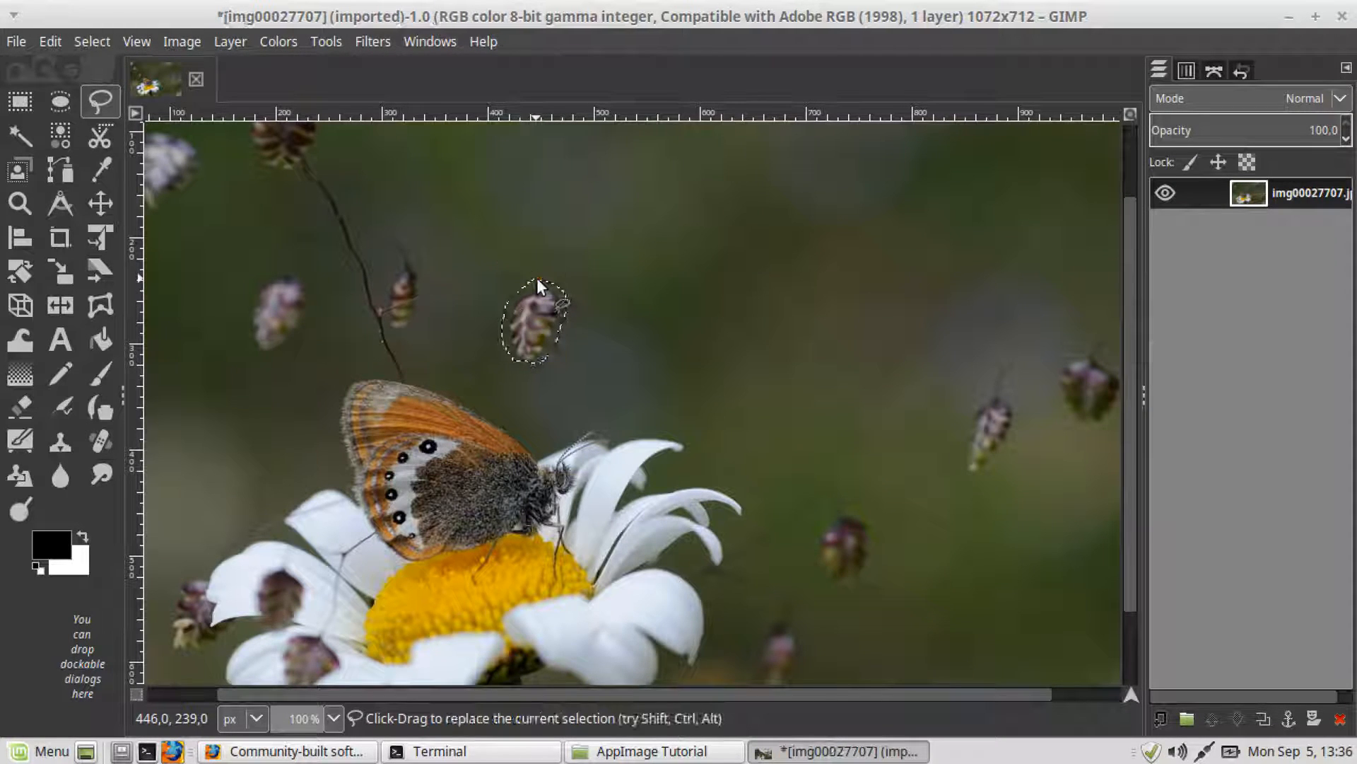
click(376, 41)
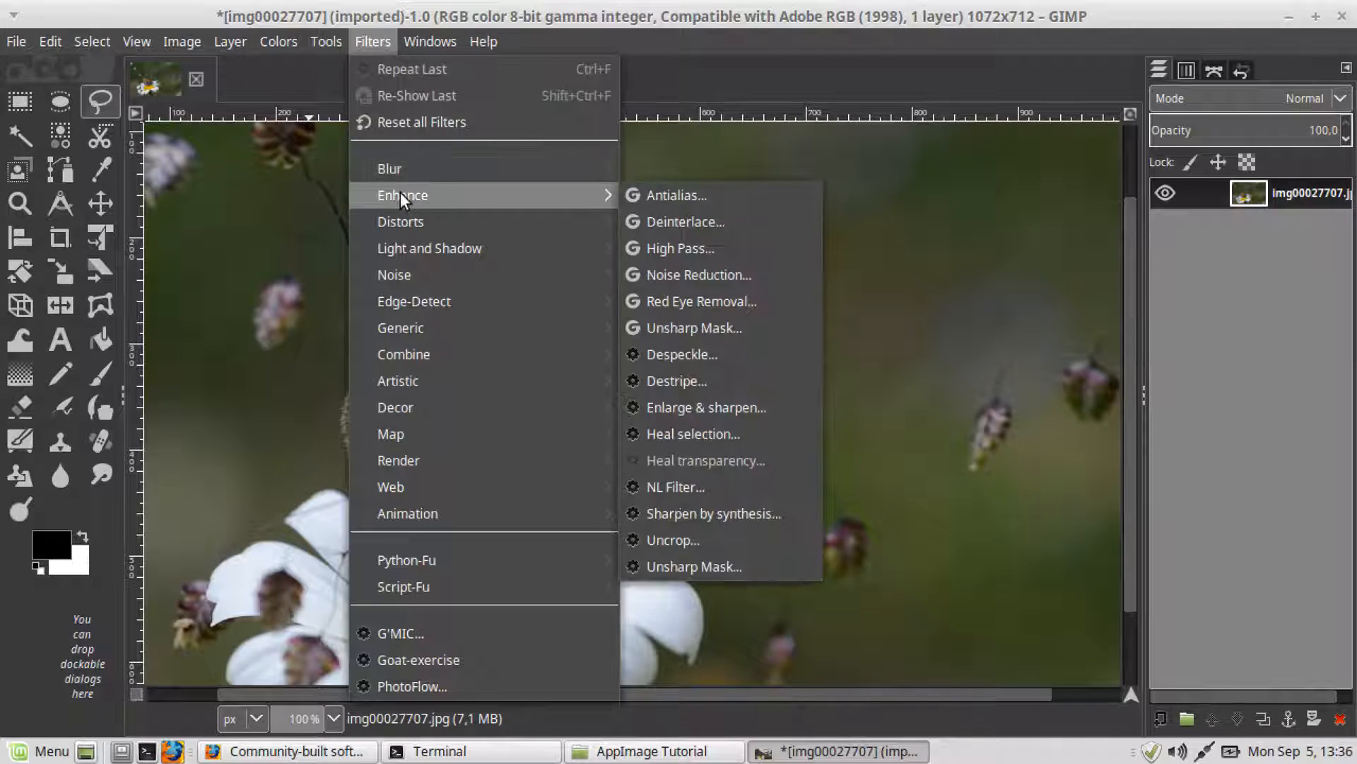
click(727, 430)
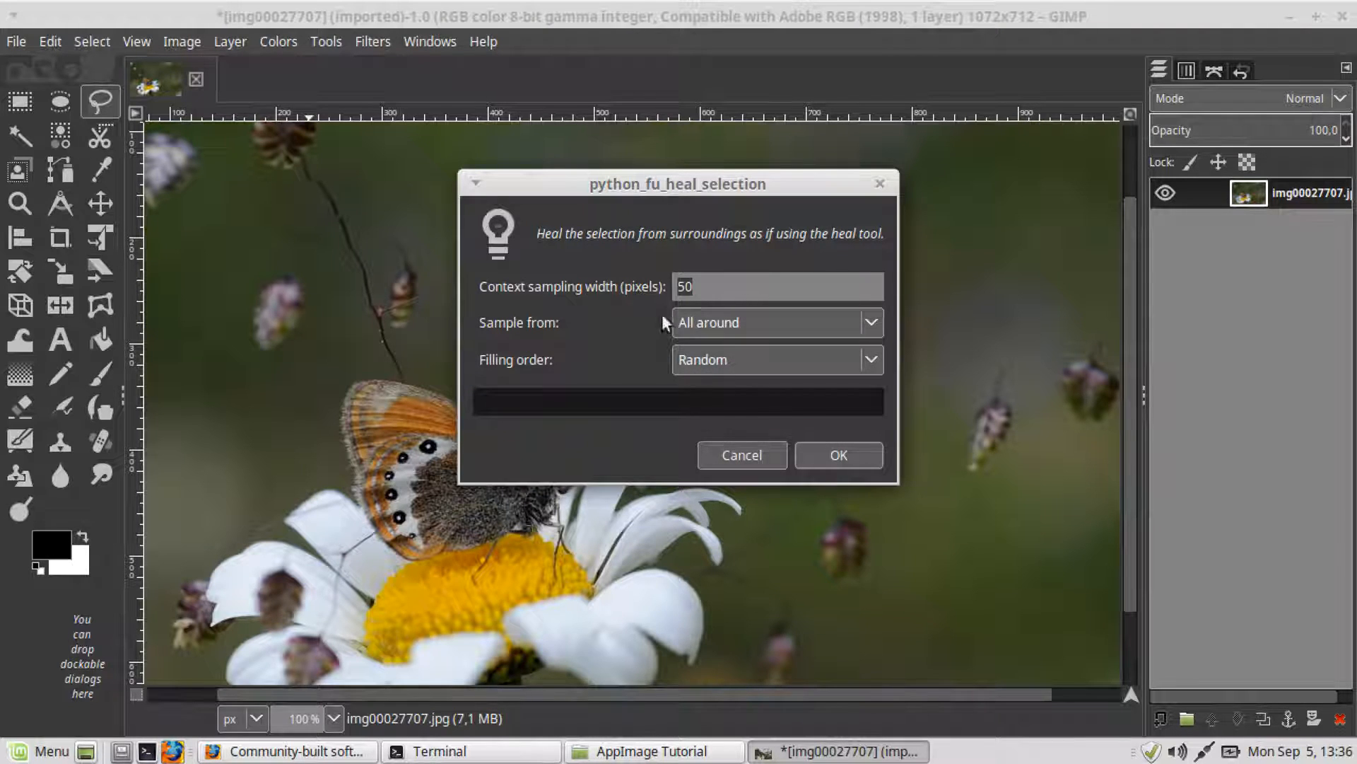
click(854, 454)
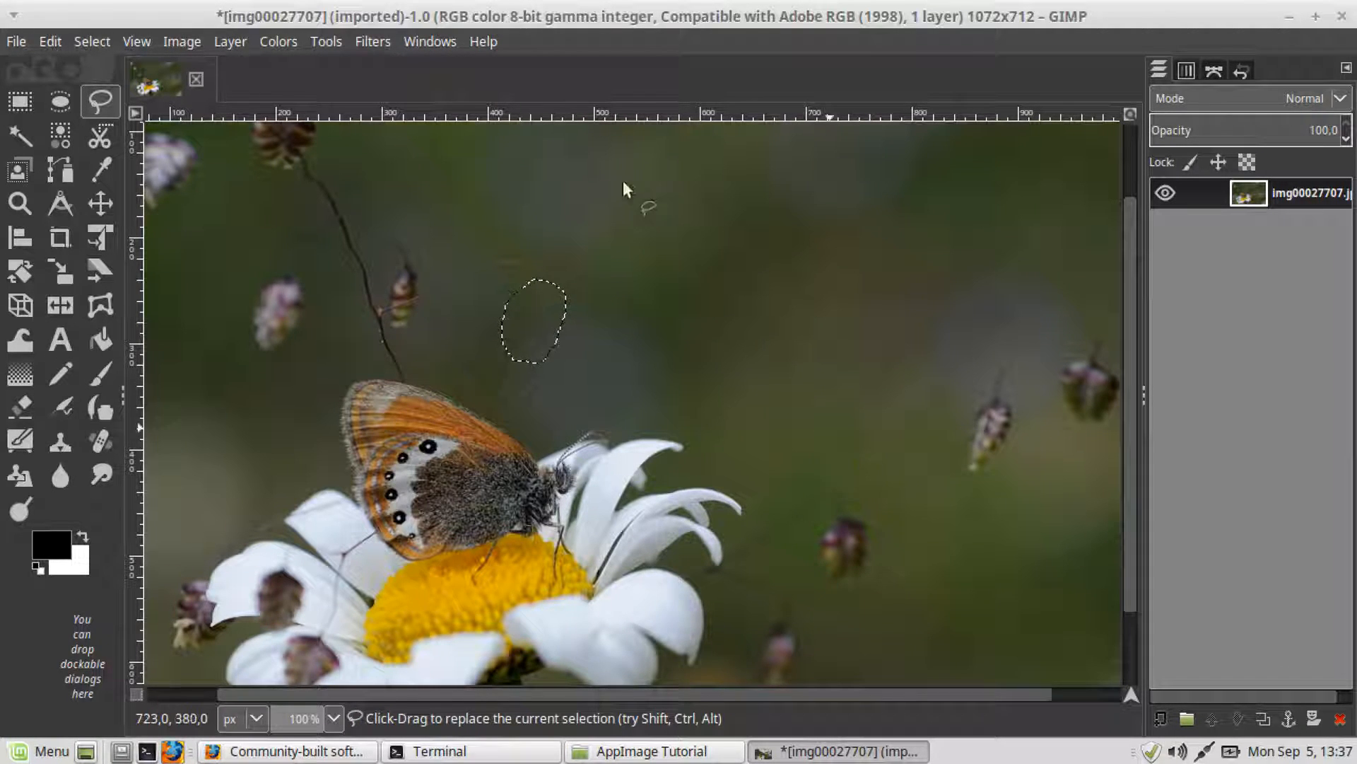
Step: Clear the selection and compare the base image with the healed result through the undo history, ending at the Select None state
click(89, 40)
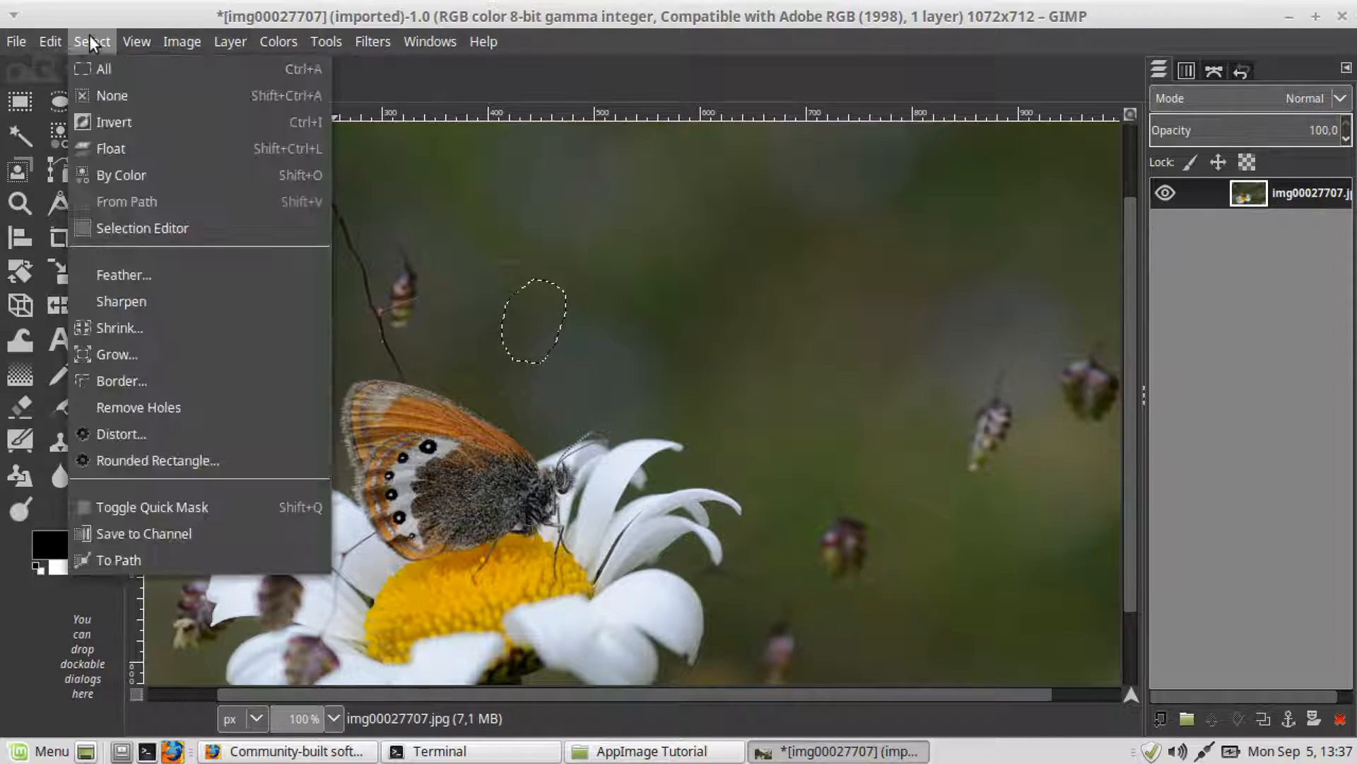
click(113, 94)
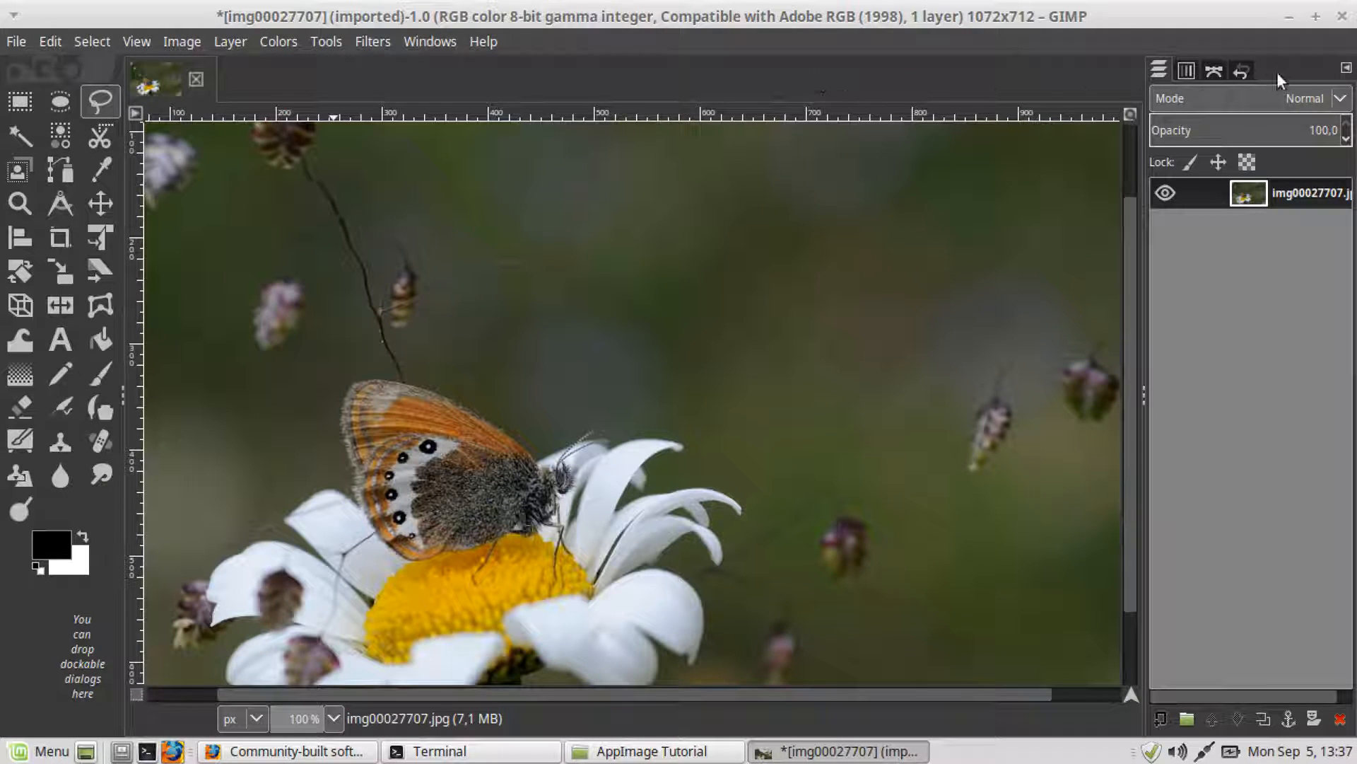
click(1240, 70)
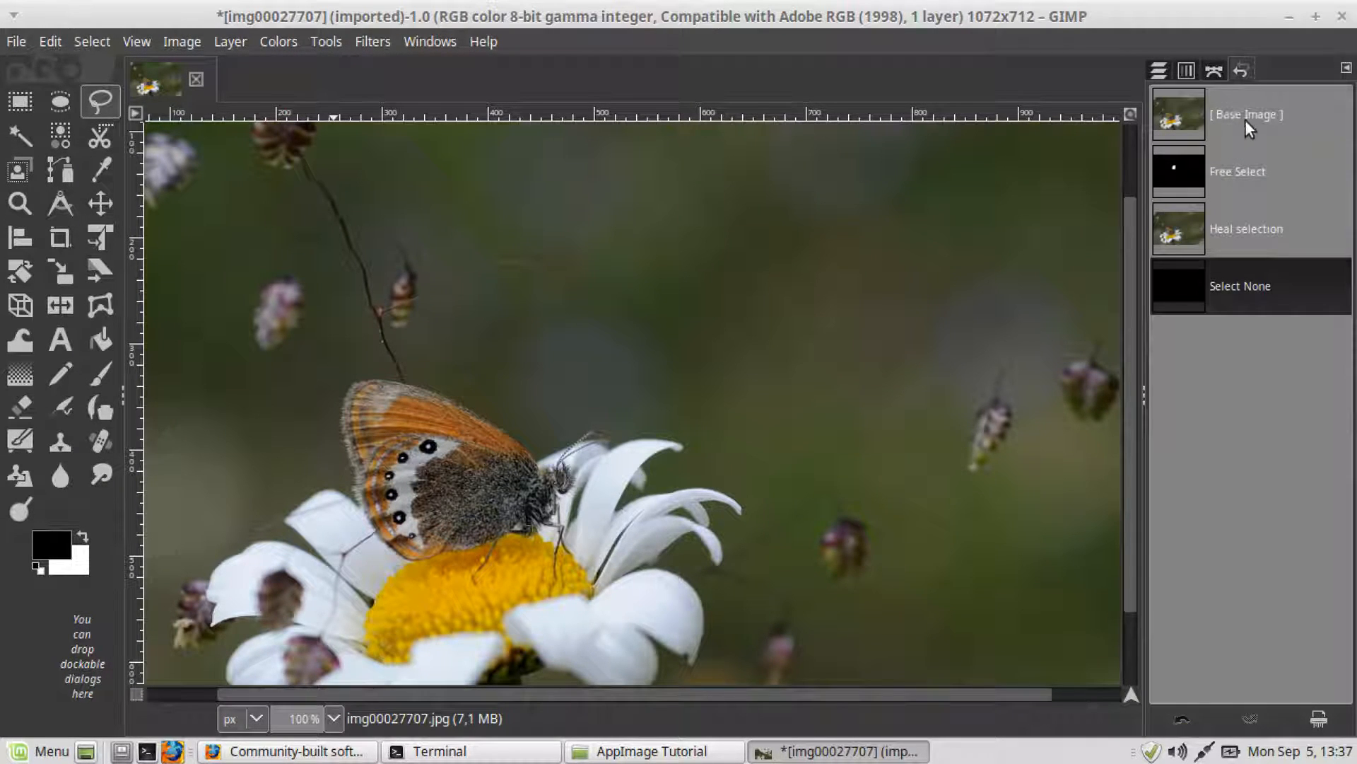
click(1245, 120)
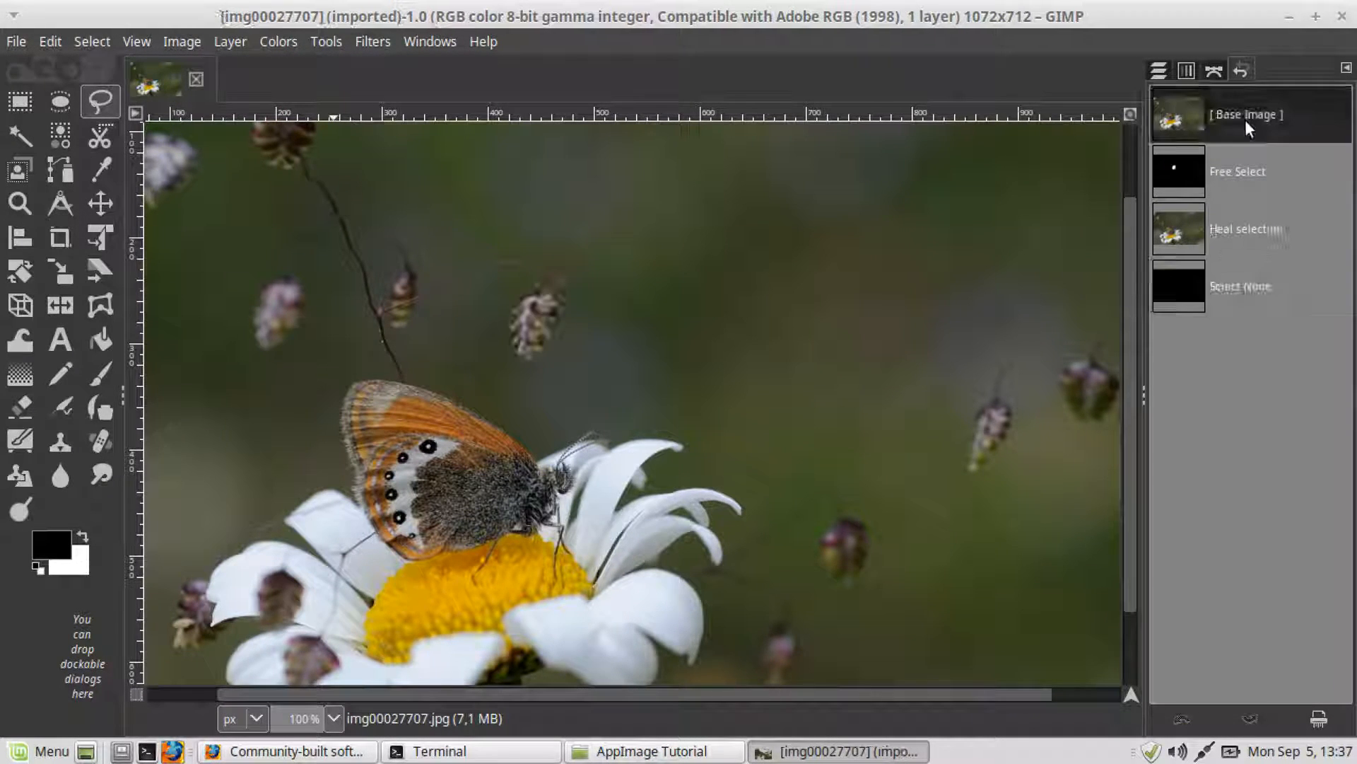
click(1259, 280)
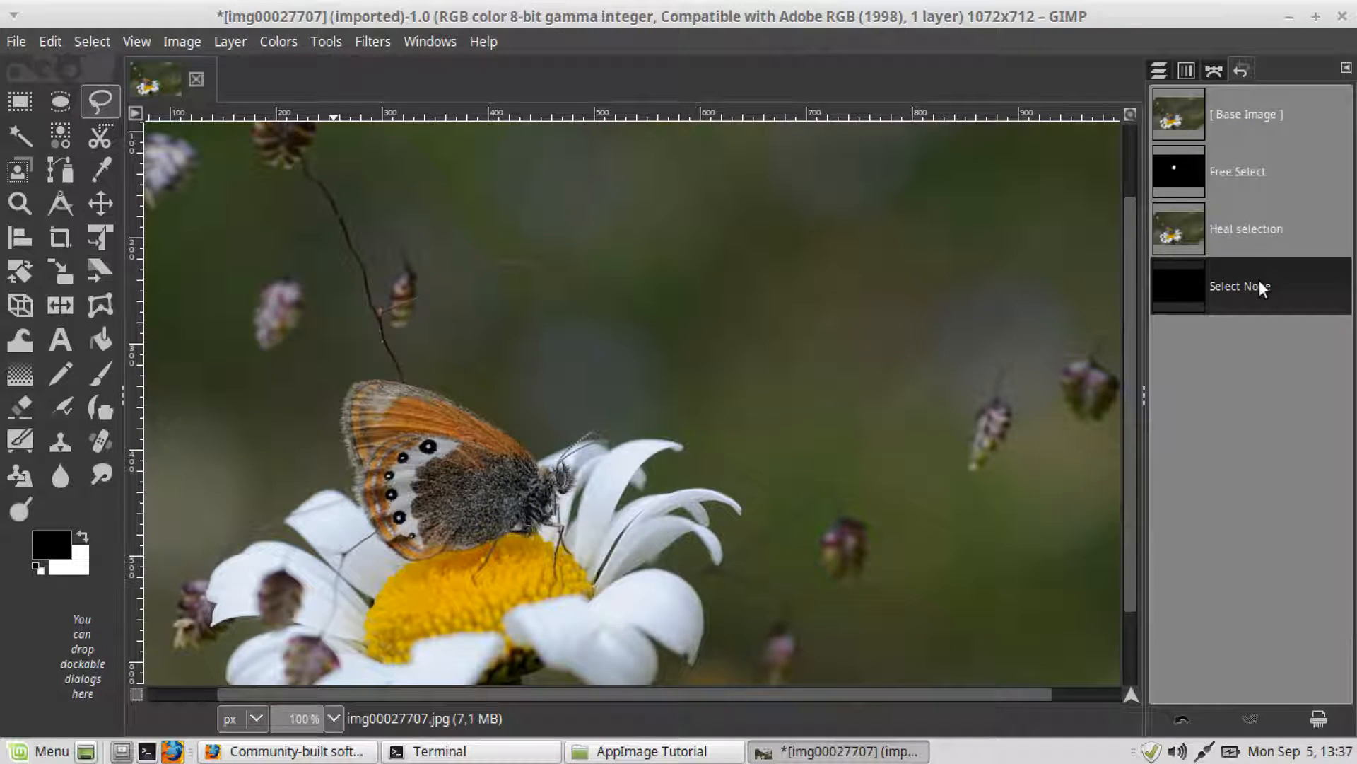
click(1159, 72)
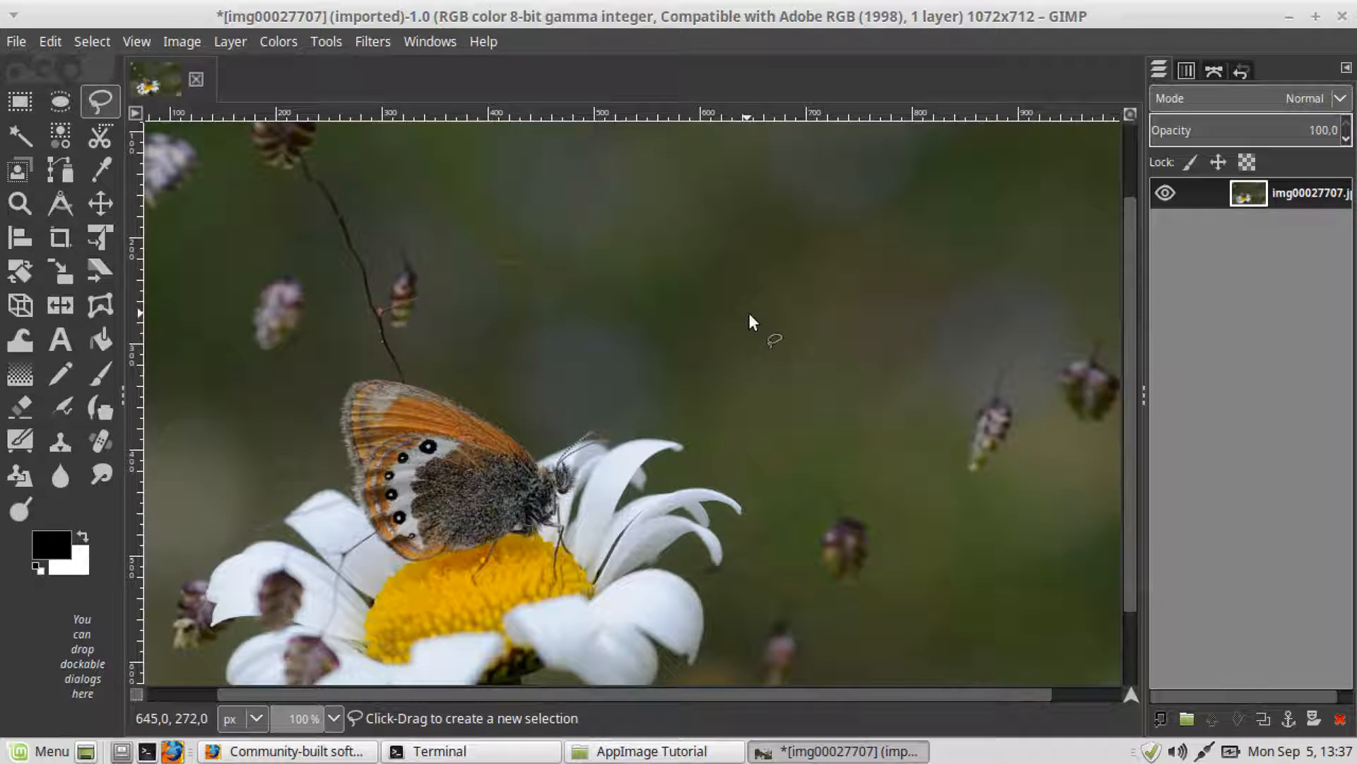
Step: Duplicate the healed butterfly image and set both the original and the copy to 50 % zoom
click(333, 719)
click(320, 628)
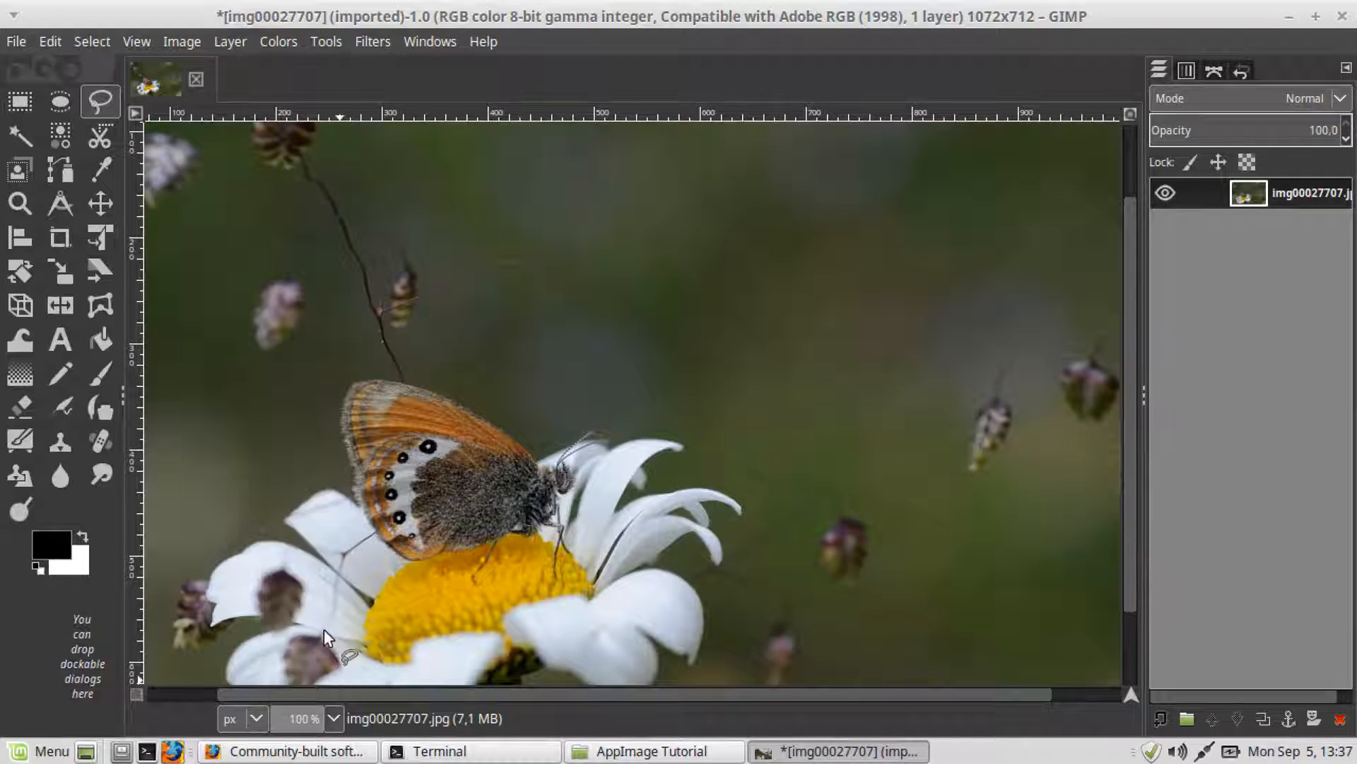
click(231, 43)
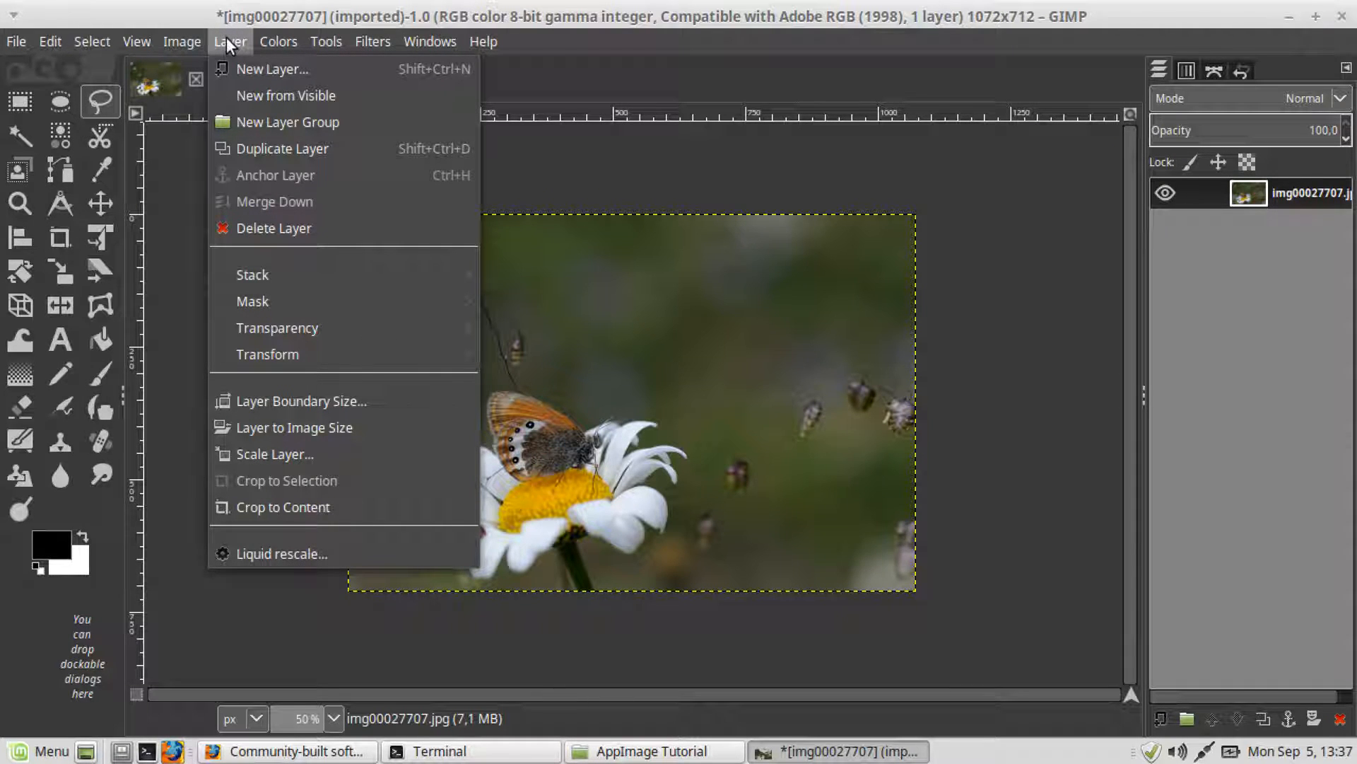
click(179, 205)
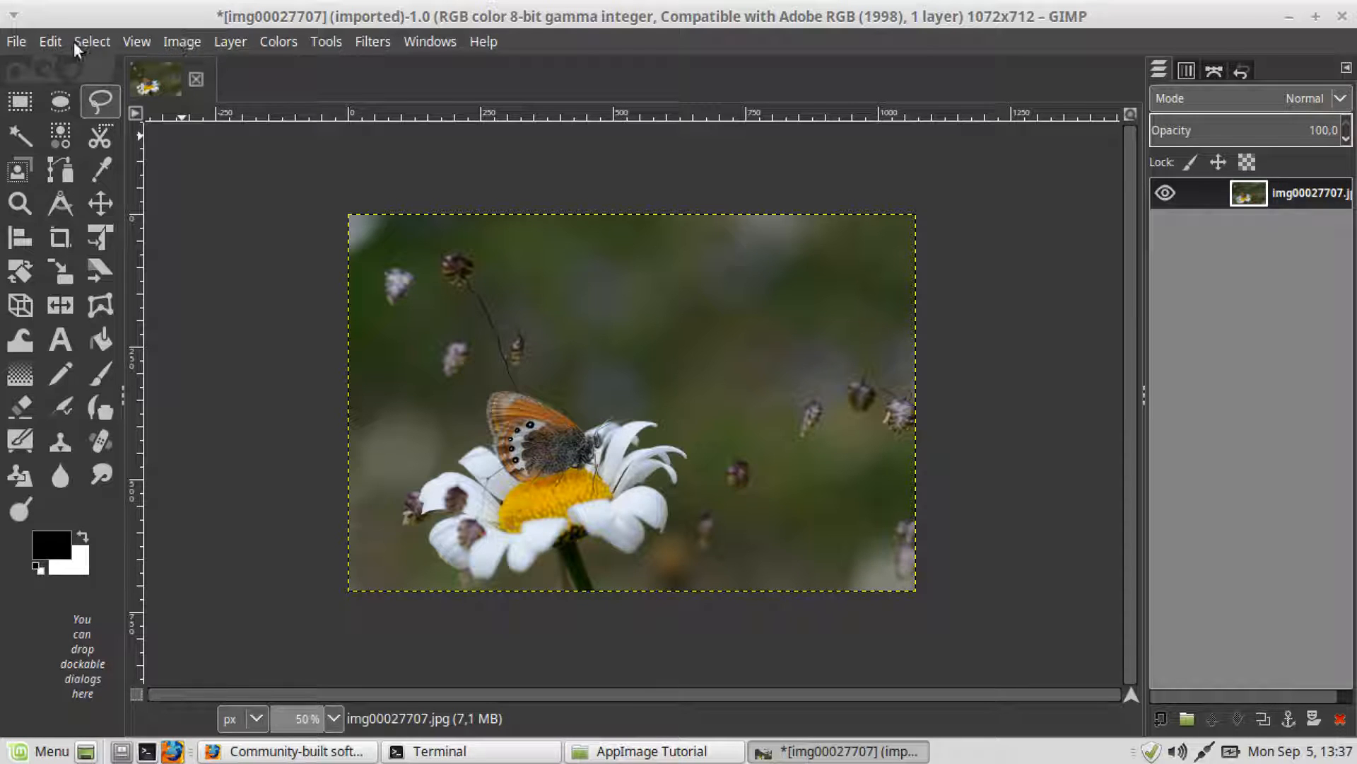
click(182, 41)
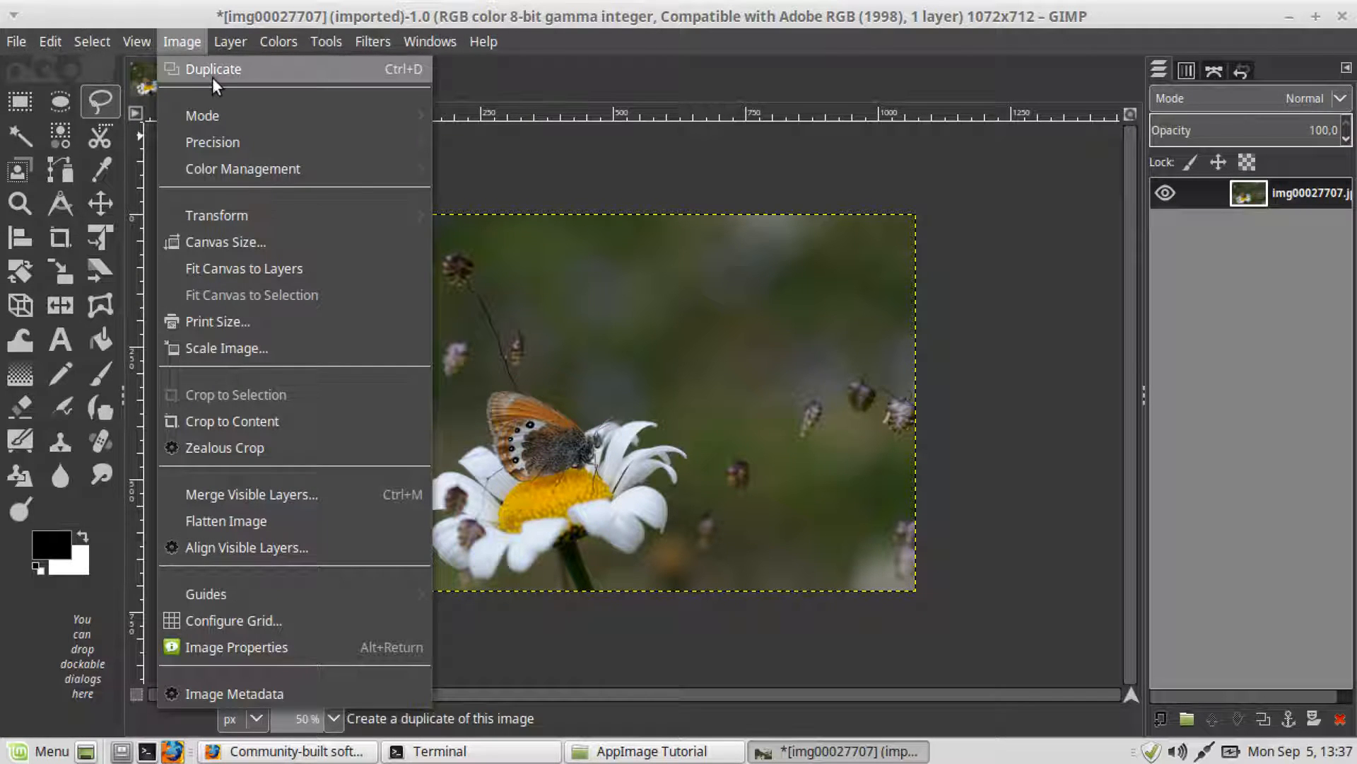
click(212, 71)
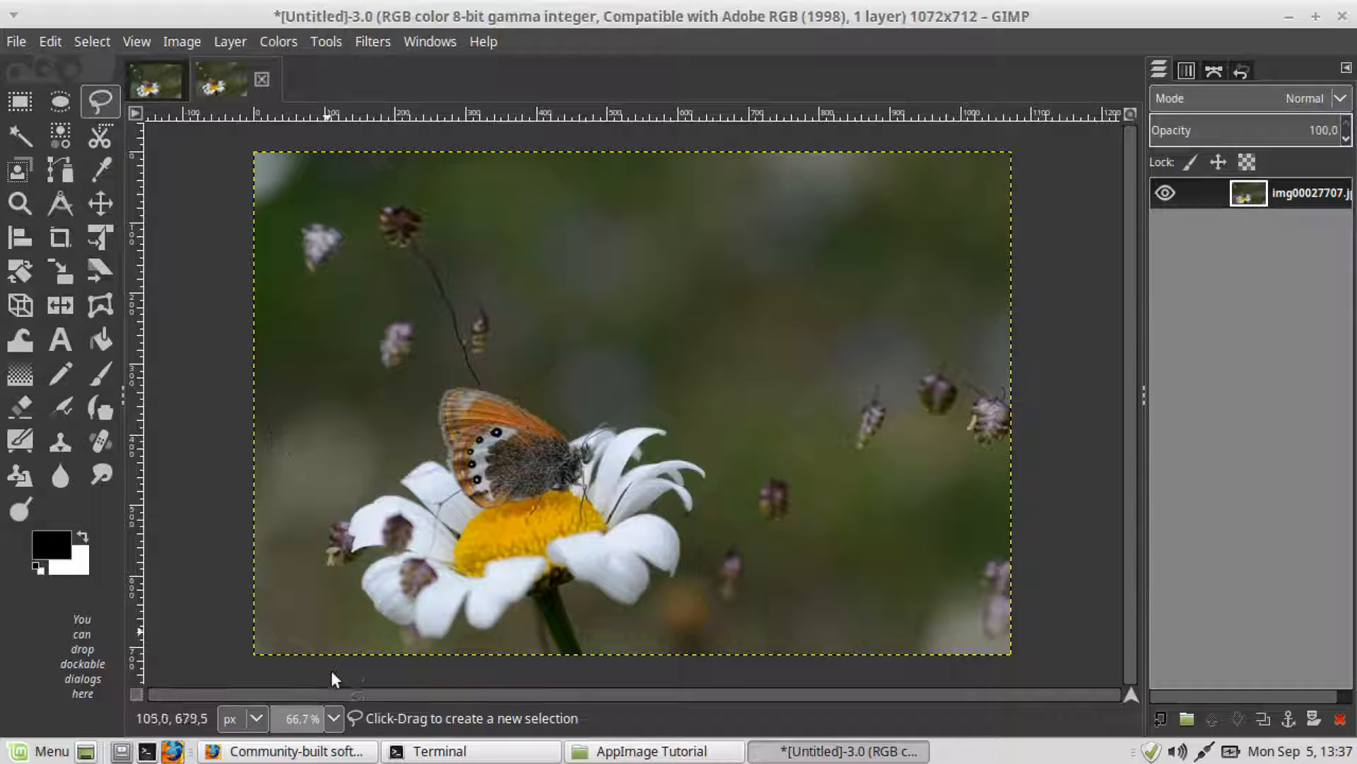
click(332, 720)
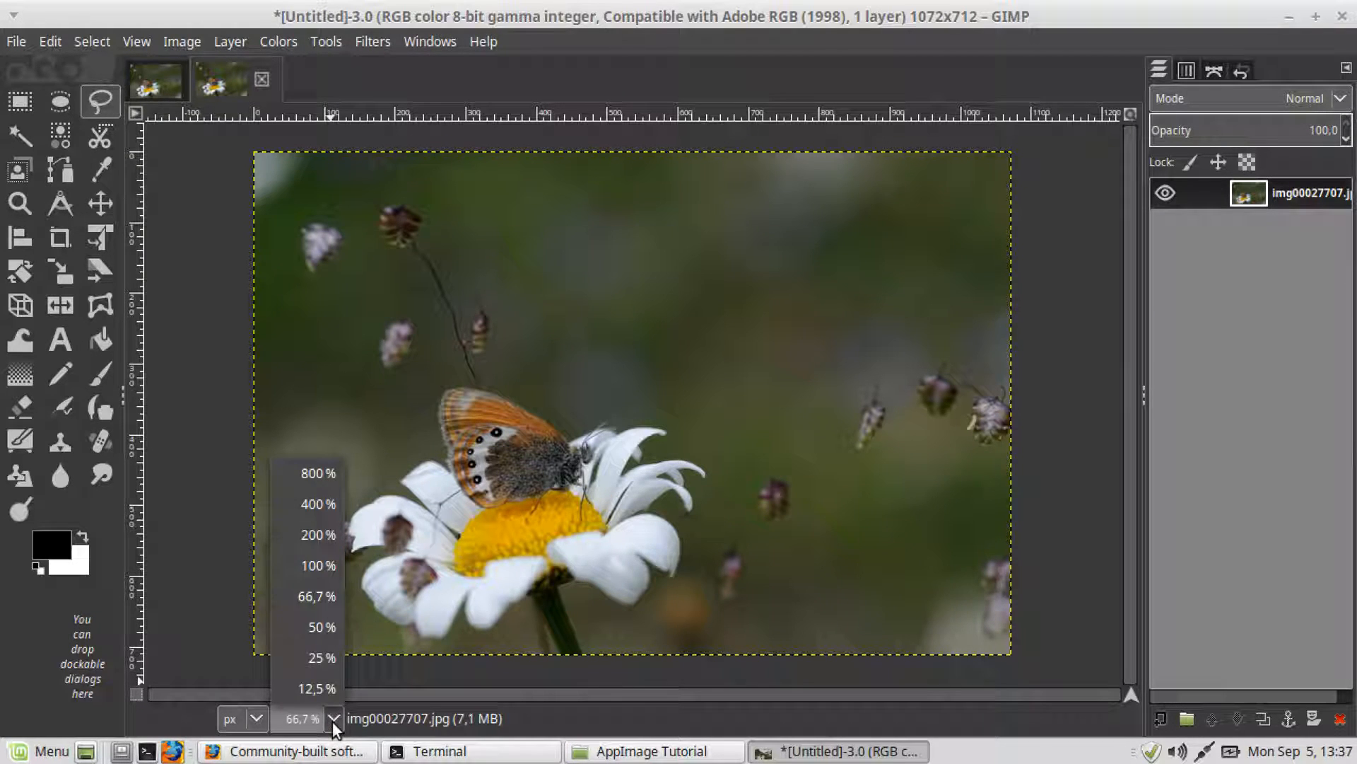
click(318, 629)
Step: Scale the original image to 150 percent width with the aspect ratio unlinked, keeping the height at 100 percent and Cubic interpolation
click(164, 78)
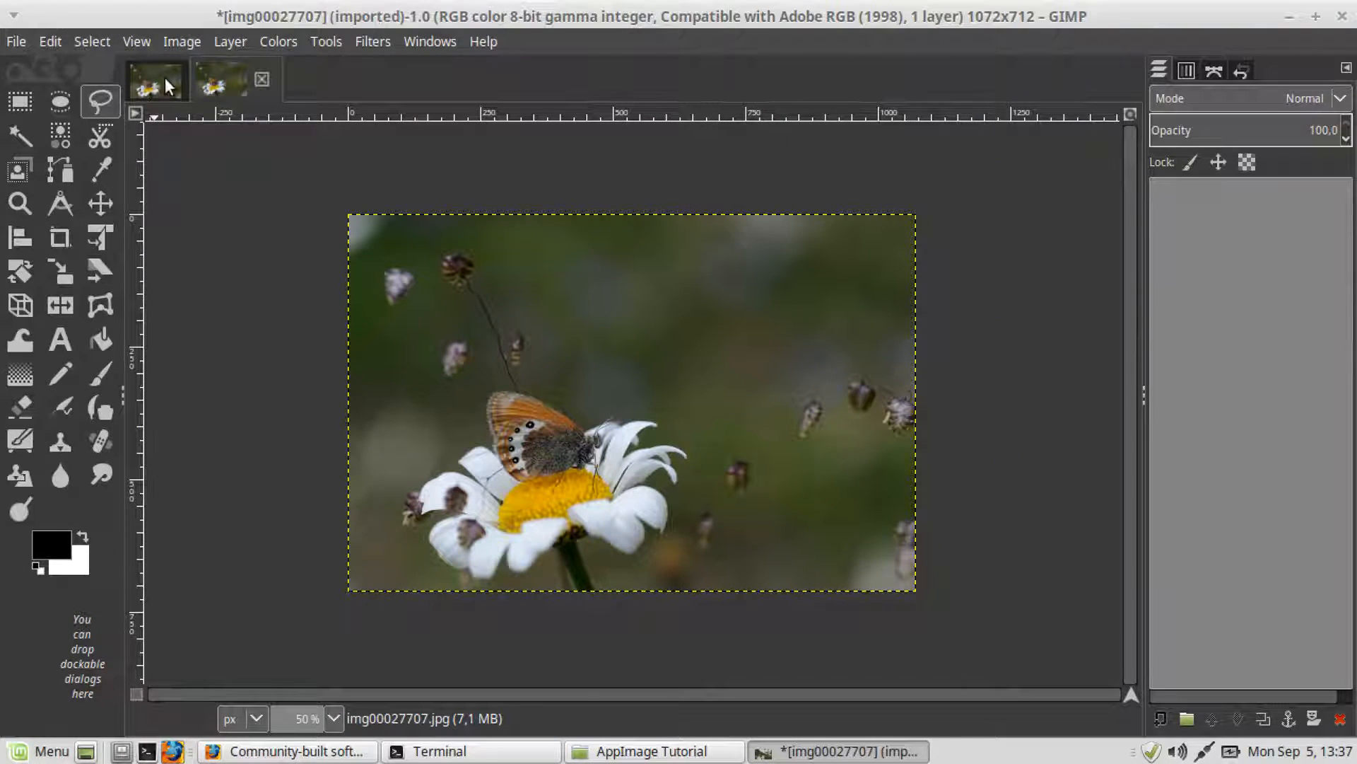
click(177, 42)
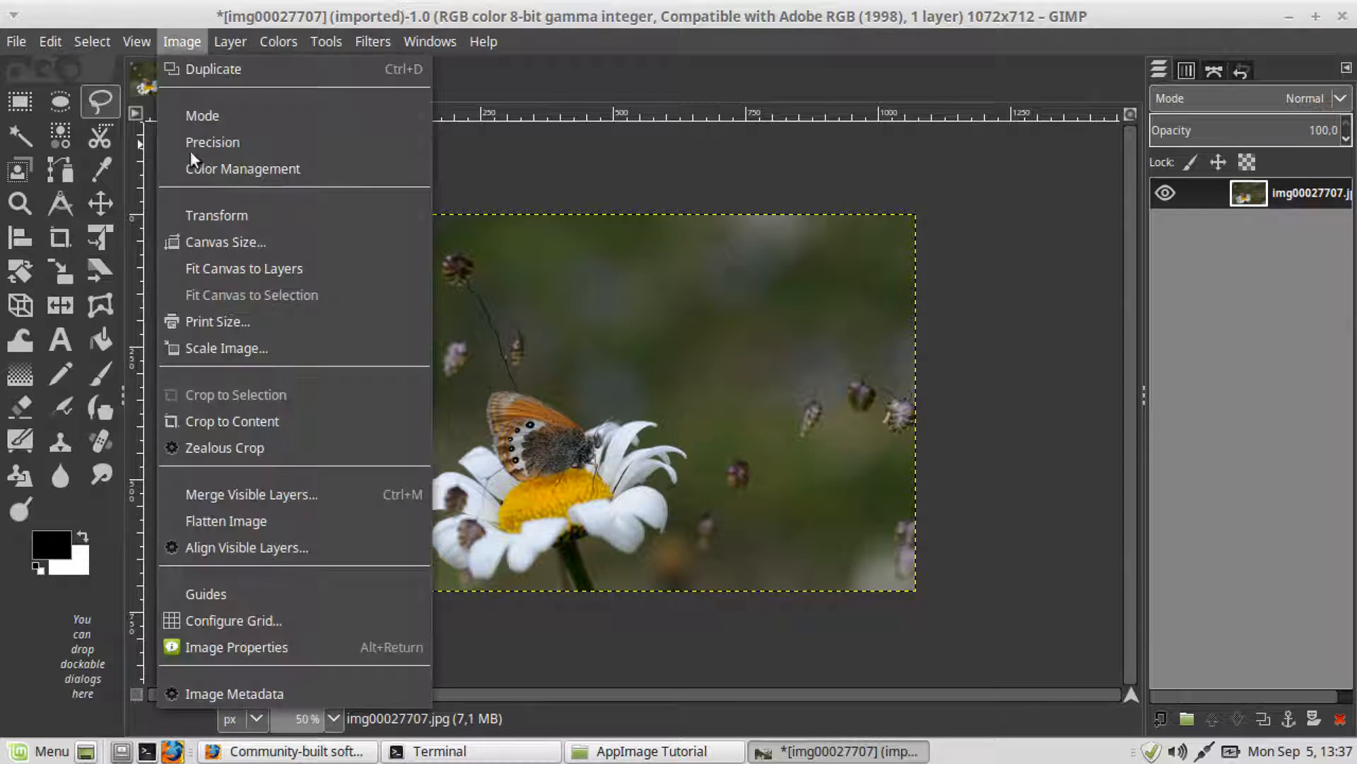
click(260, 349)
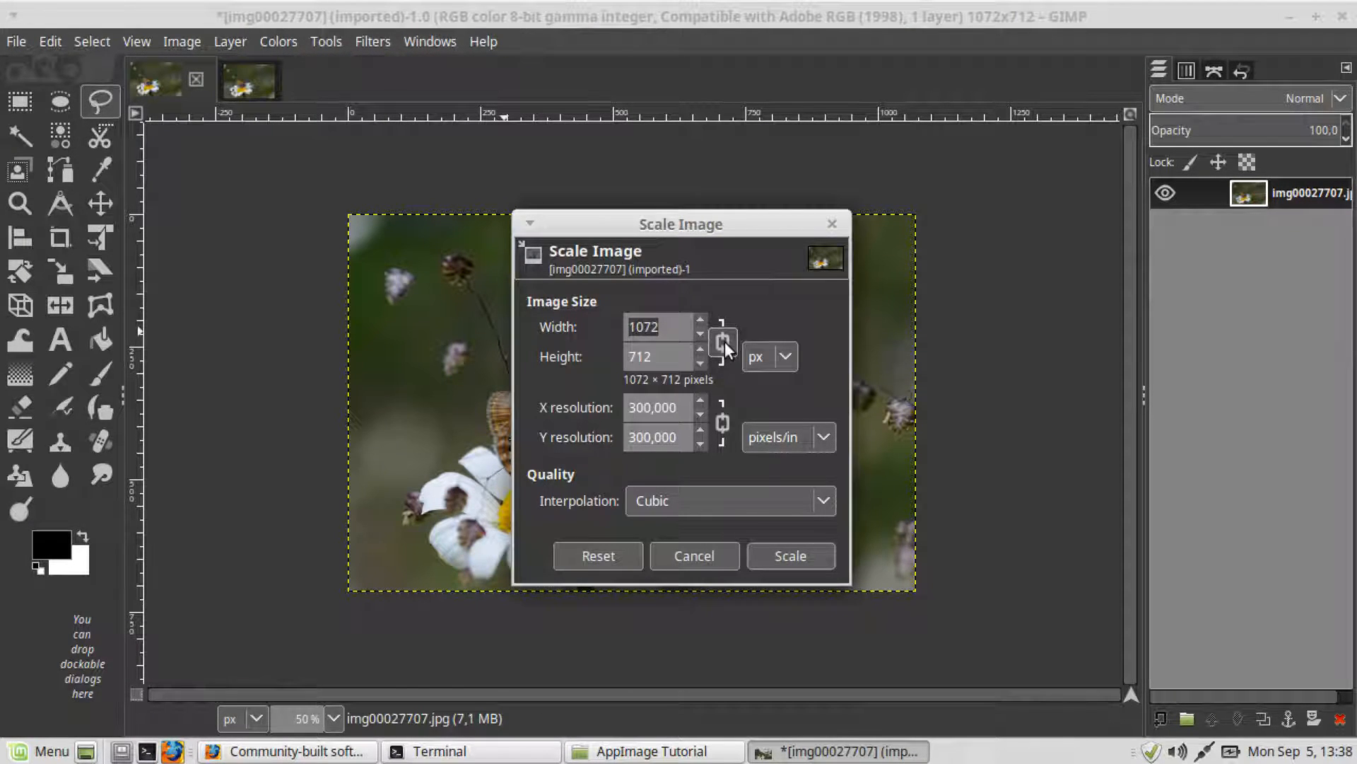
click(769, 356)
click(791, 390)
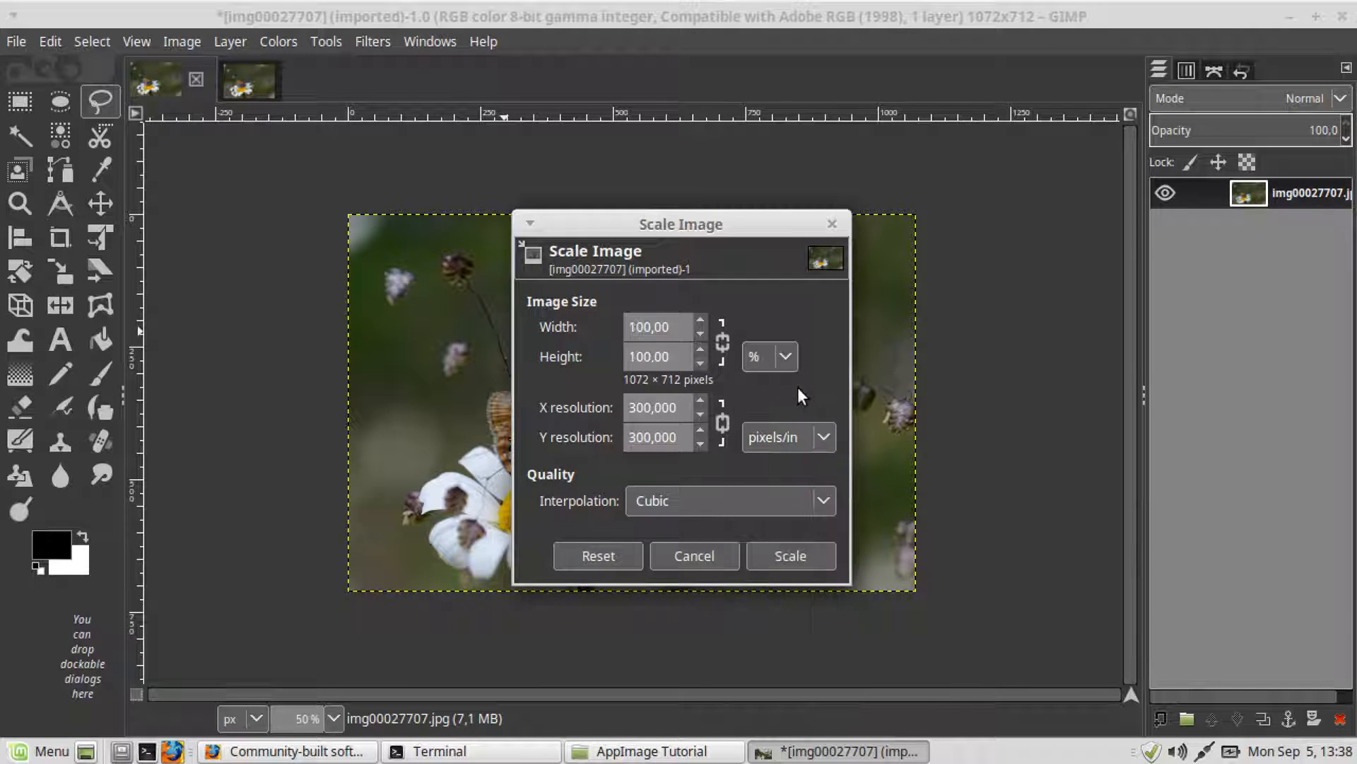
click(643, 329)
key(BackSpace)
text(5)
click(790, 554)
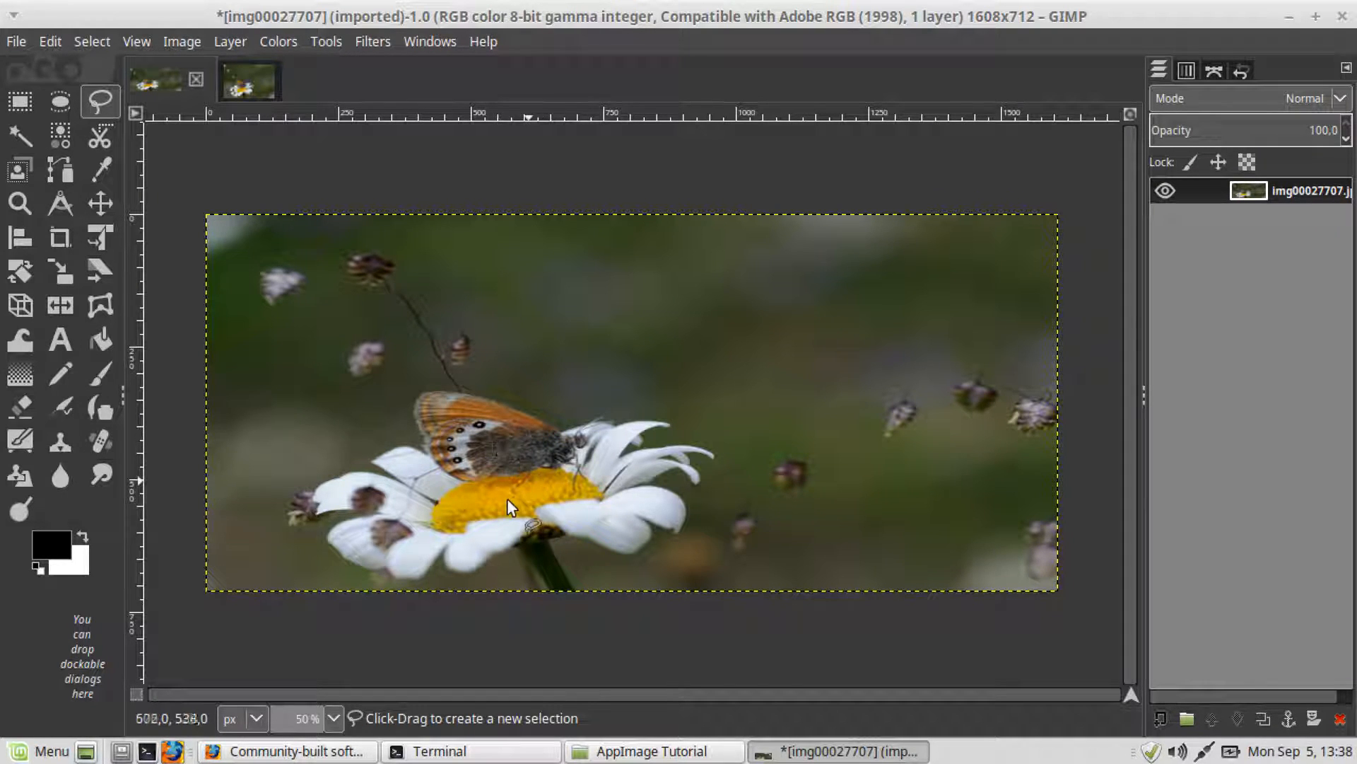
Step: Apply Liquid rescale to the duplicate at 150 percent width and 100 percent height, and compare it with the normally scaled original
click(248, 77)
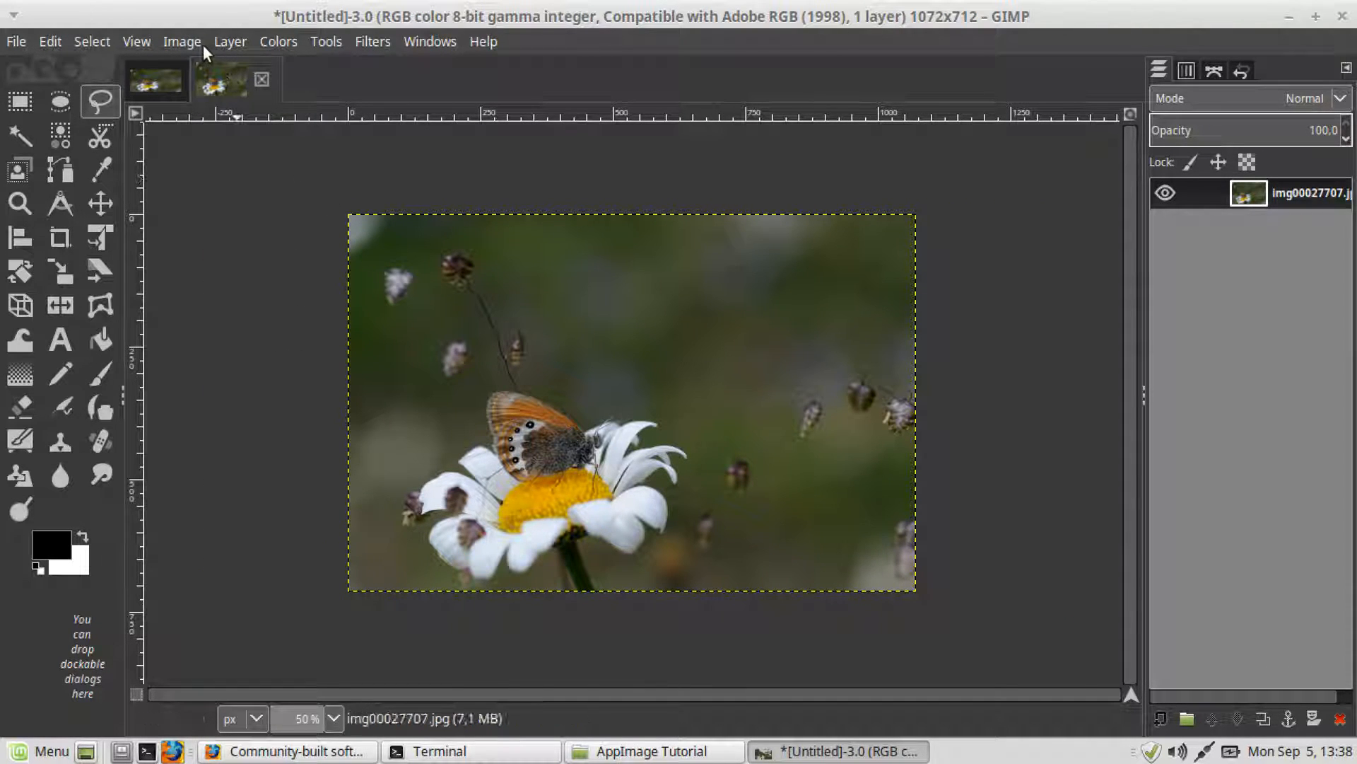
click(228, 41)
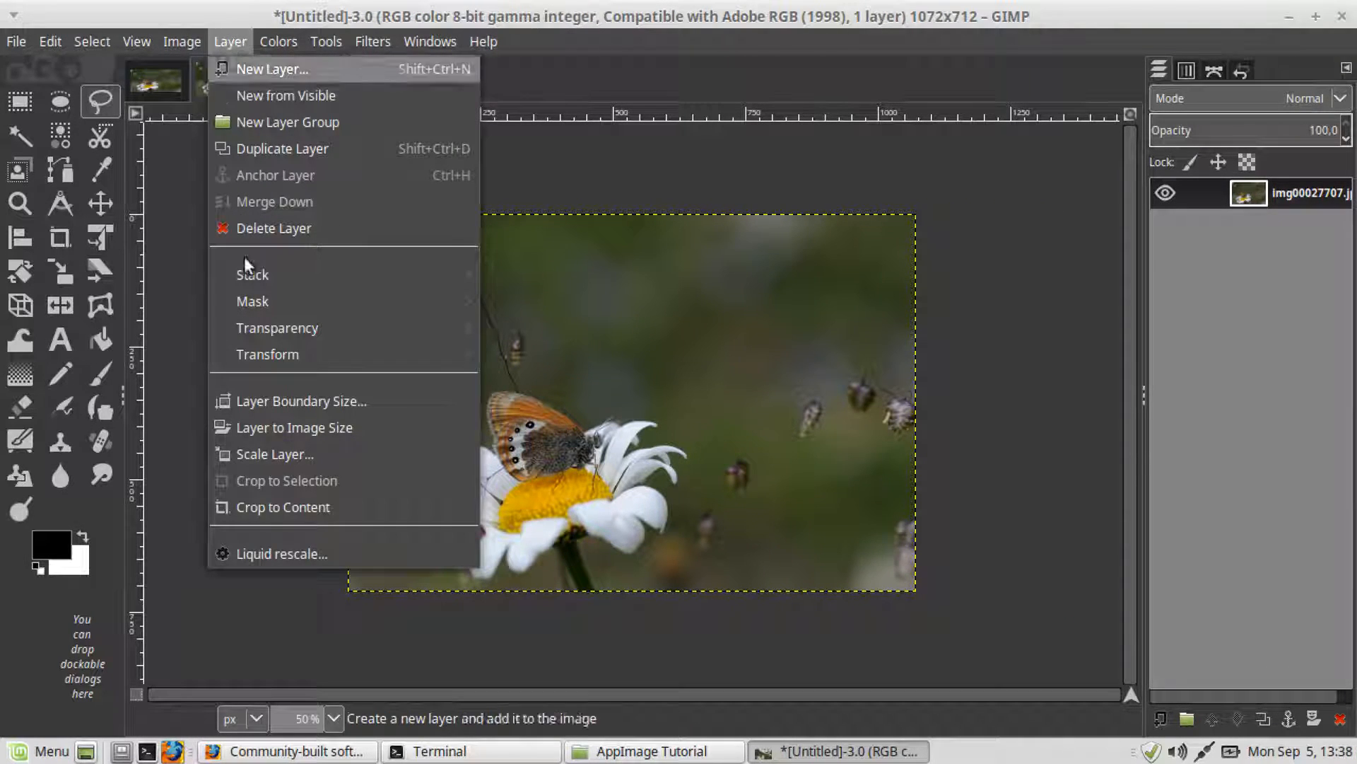
click(302, 554)
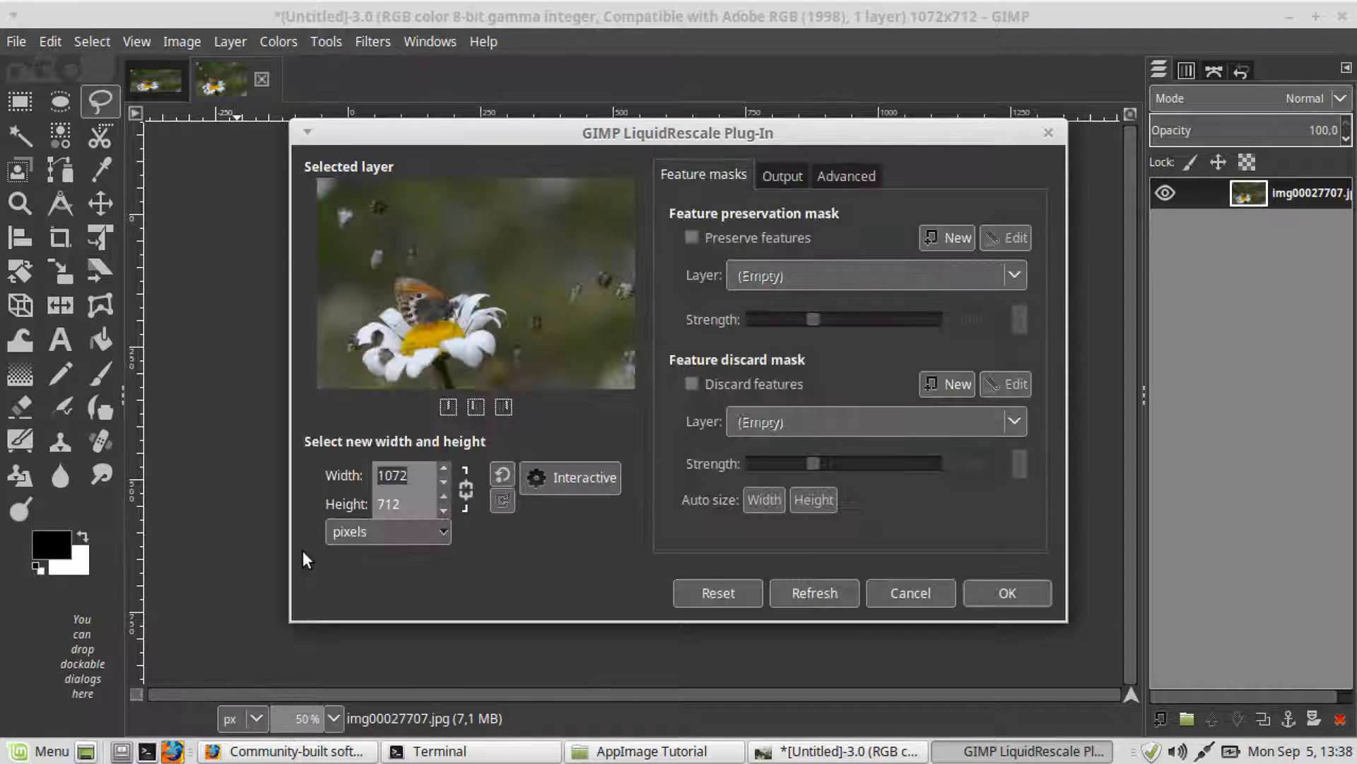
click(384, 536)
click(384, 555)
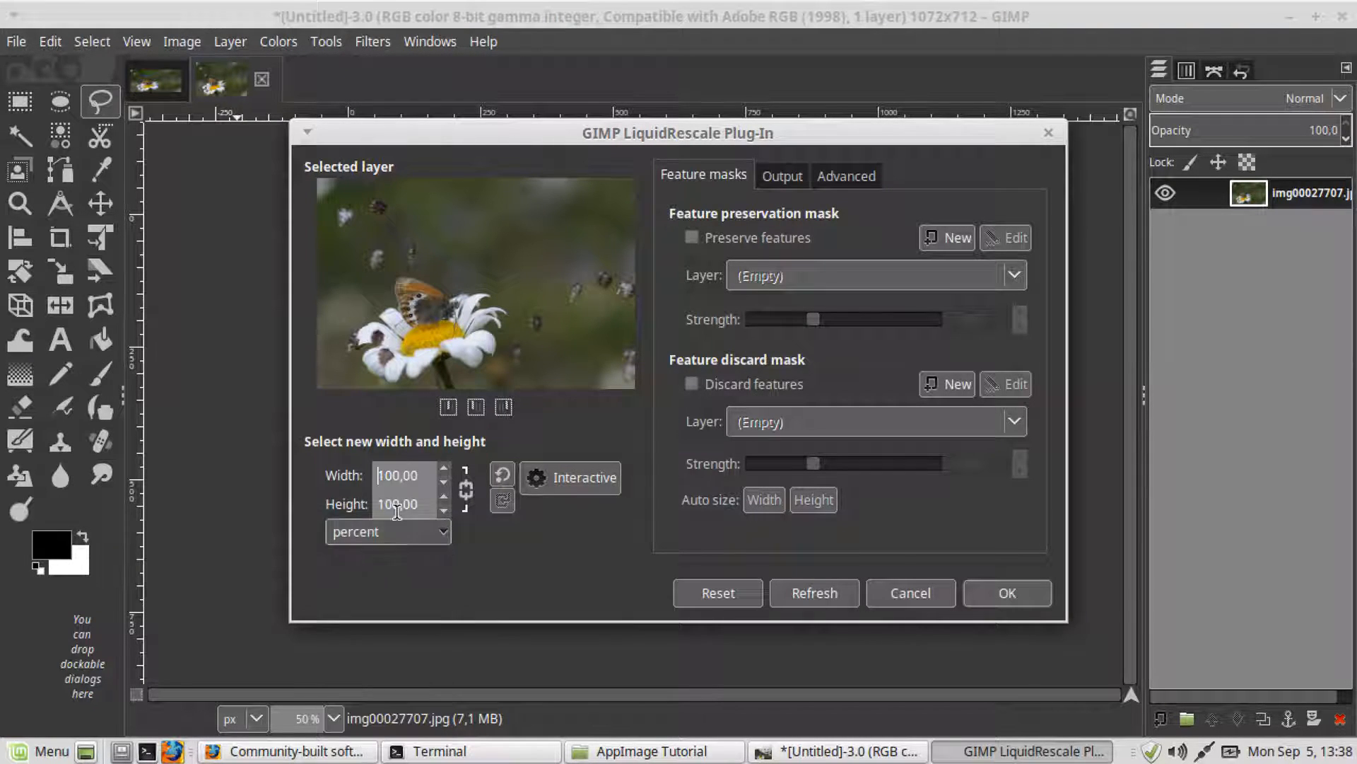
click(395, 476)
key(BackSpace)
text(5)
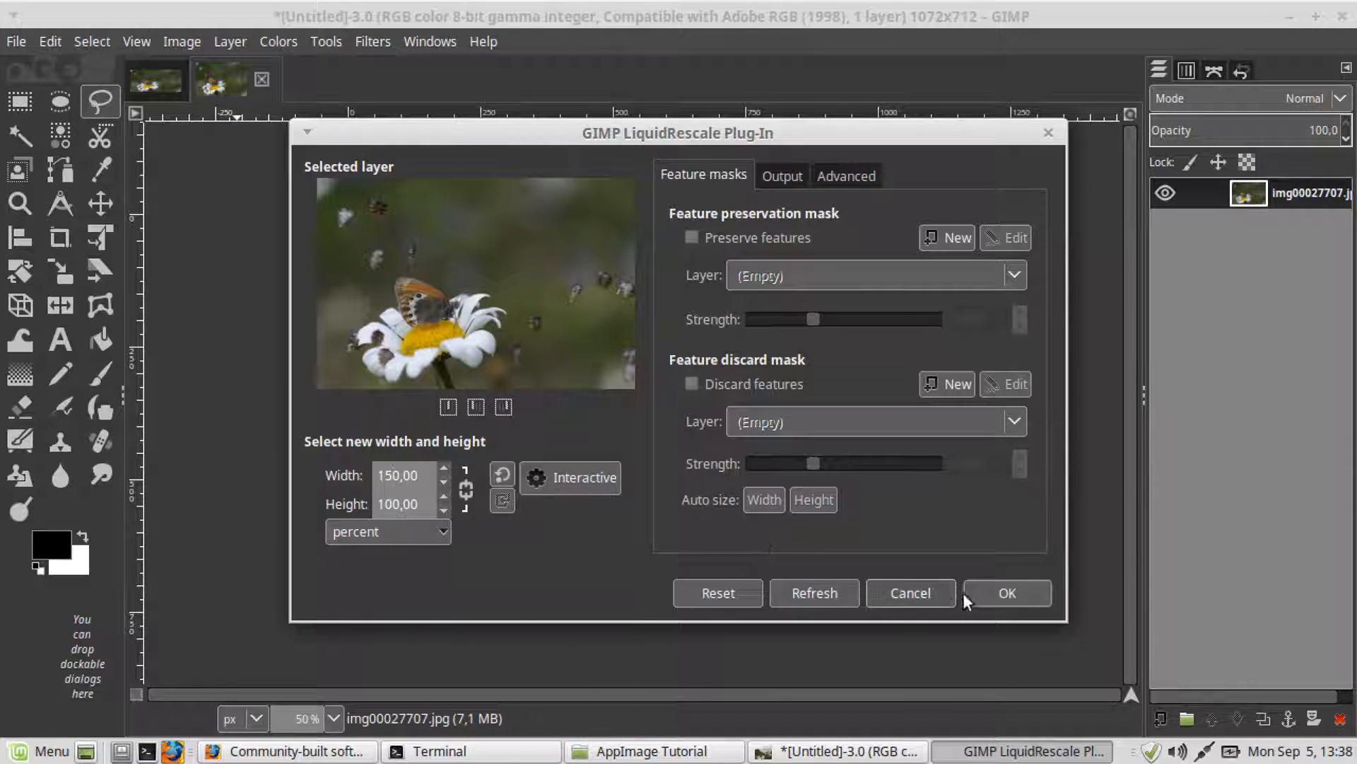
click(1019, 591)
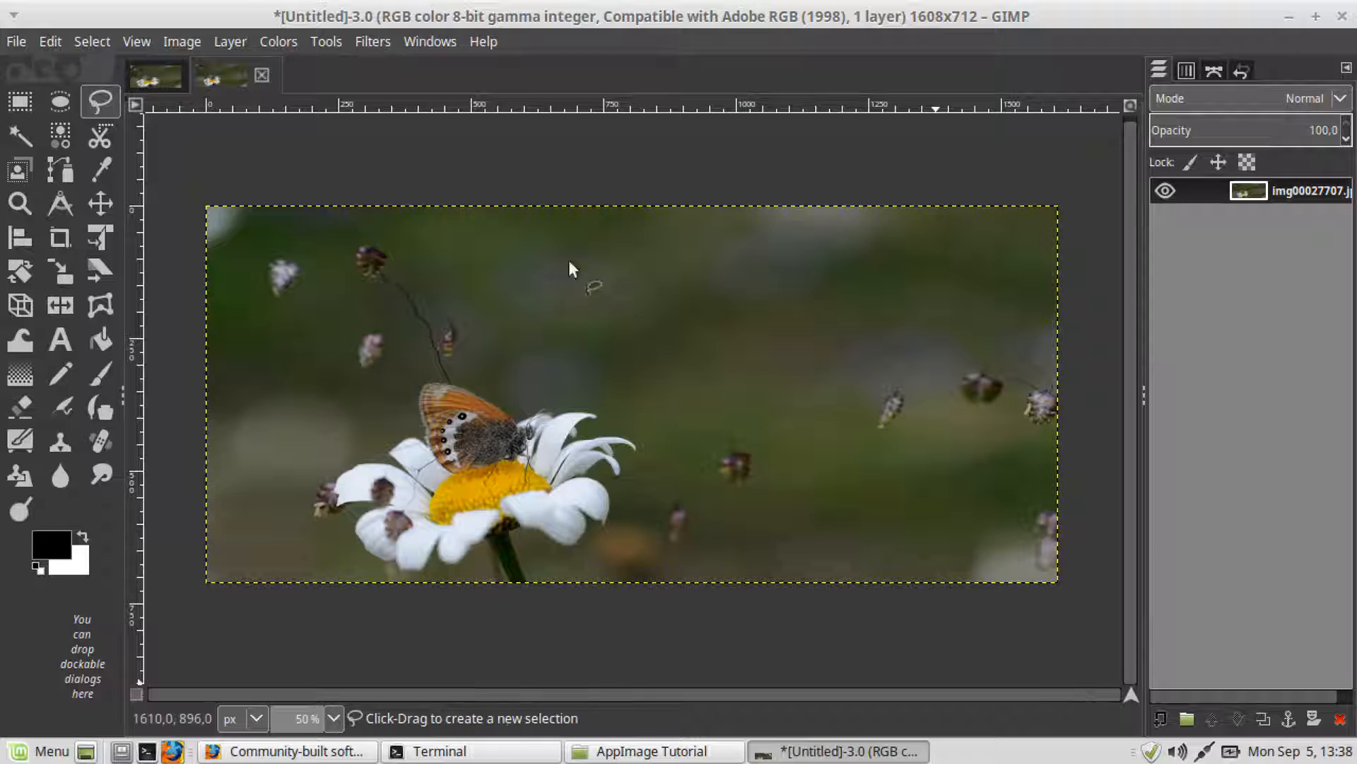
click(158, 67)
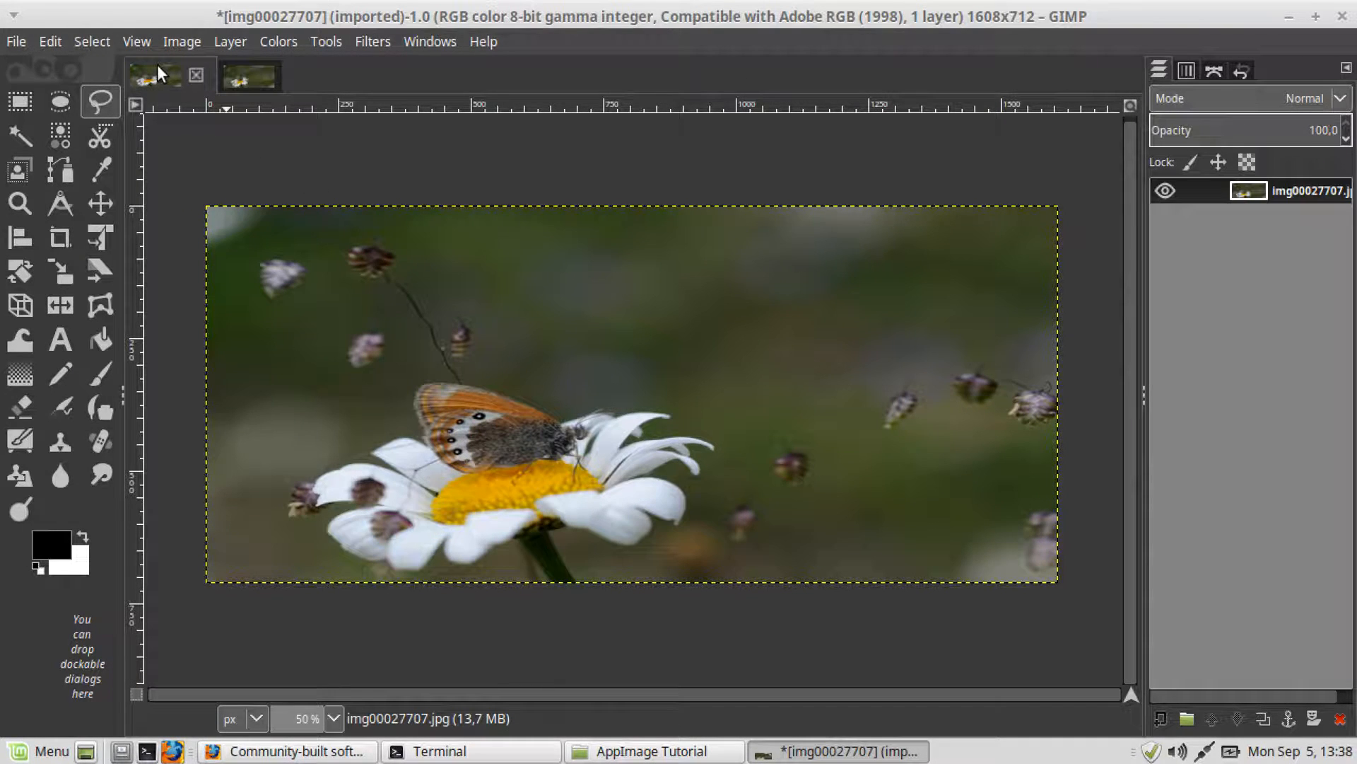
click(246, 78)
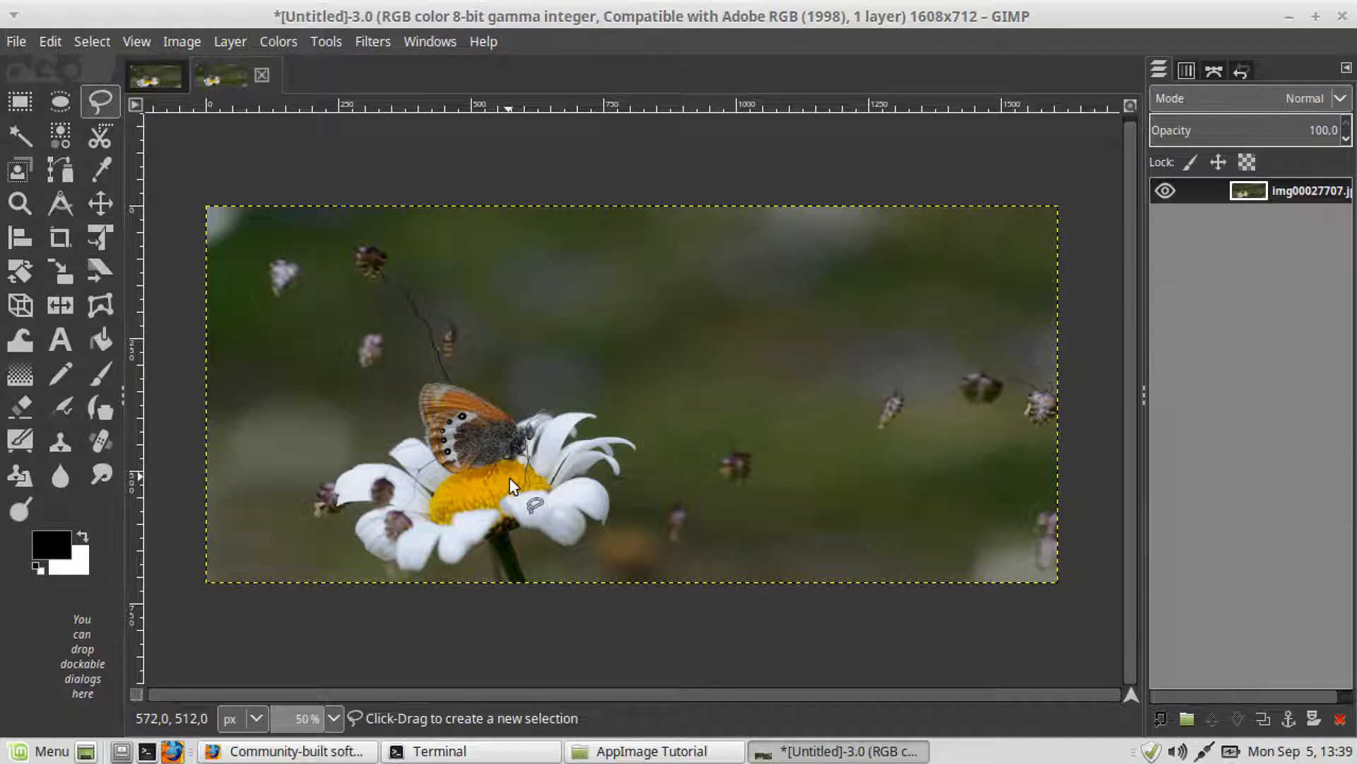
Step: Close the duplicate image, discarding its changes, and revert the original photo to its base image in the undo history
click(262, 75)
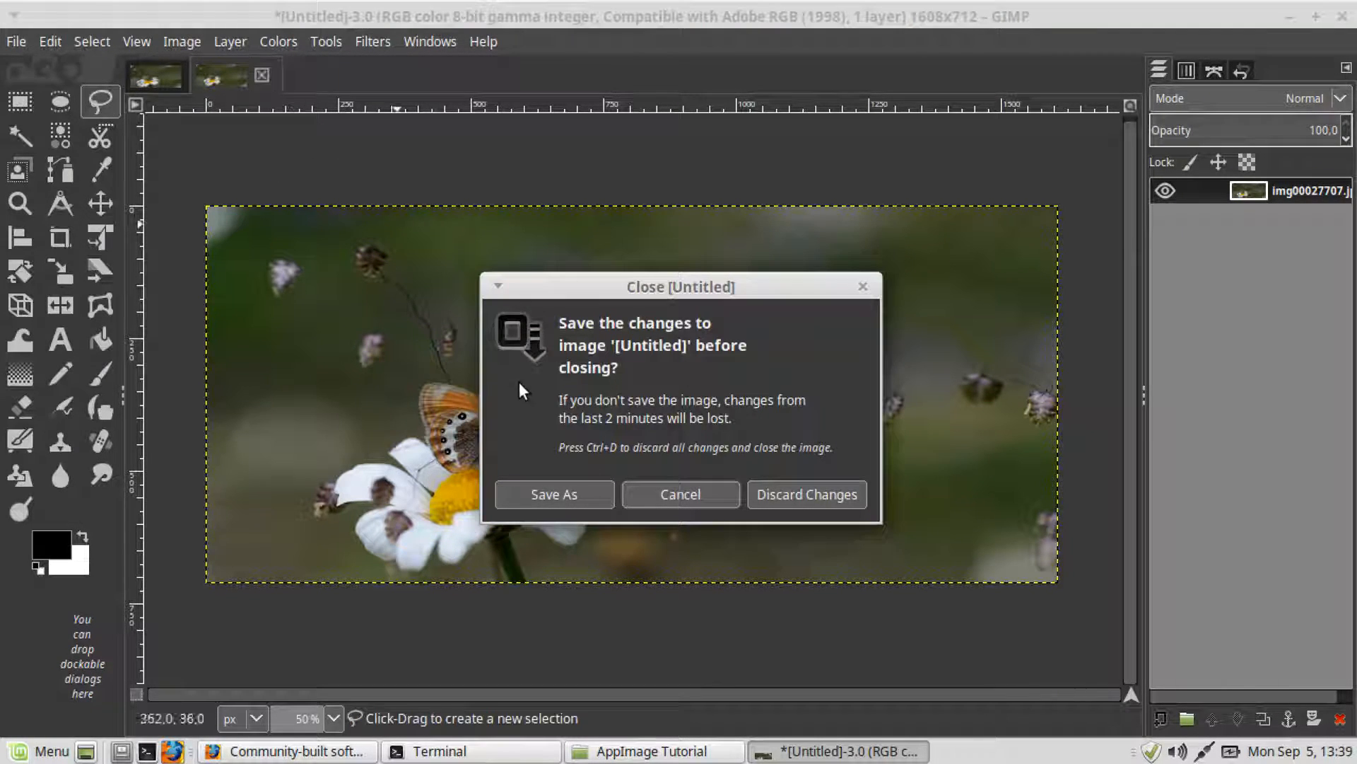
click(787, 492)
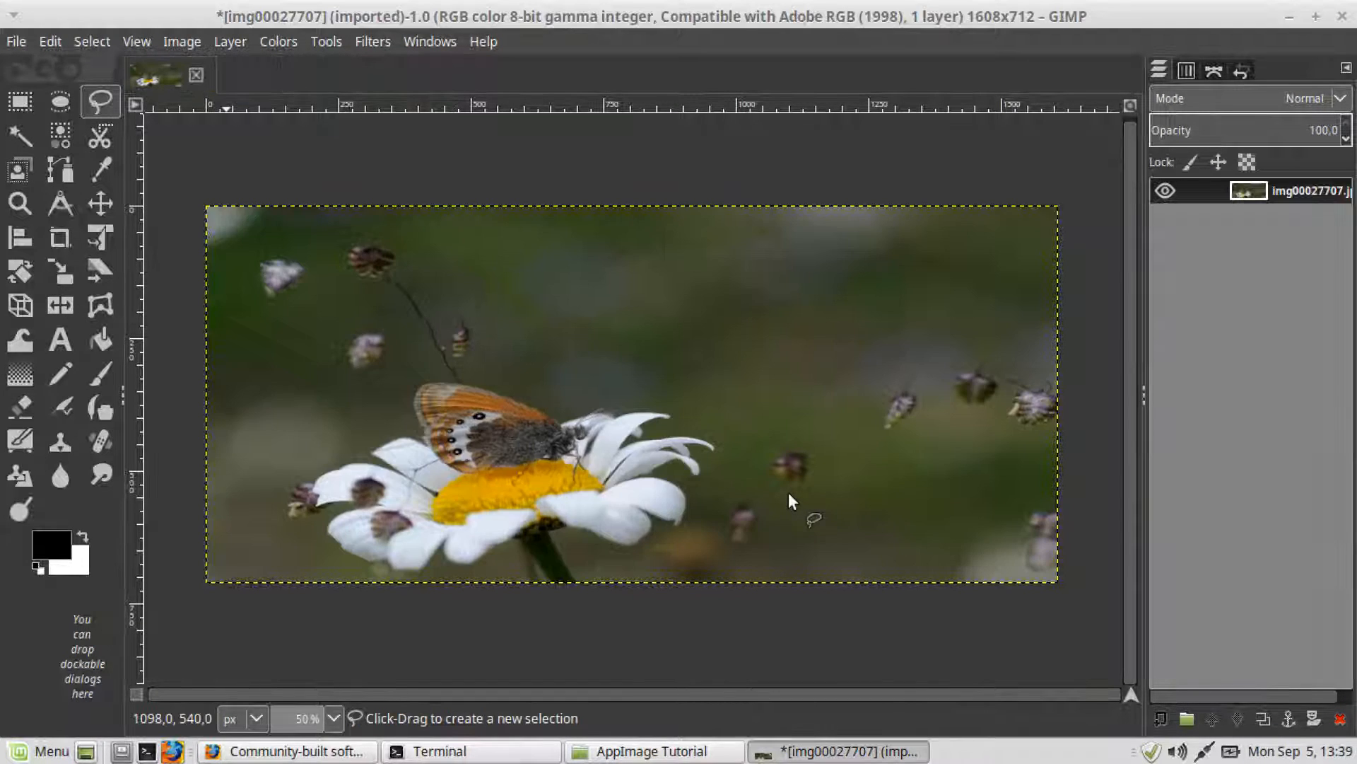
click(1243, 70)
click(1236, 111)
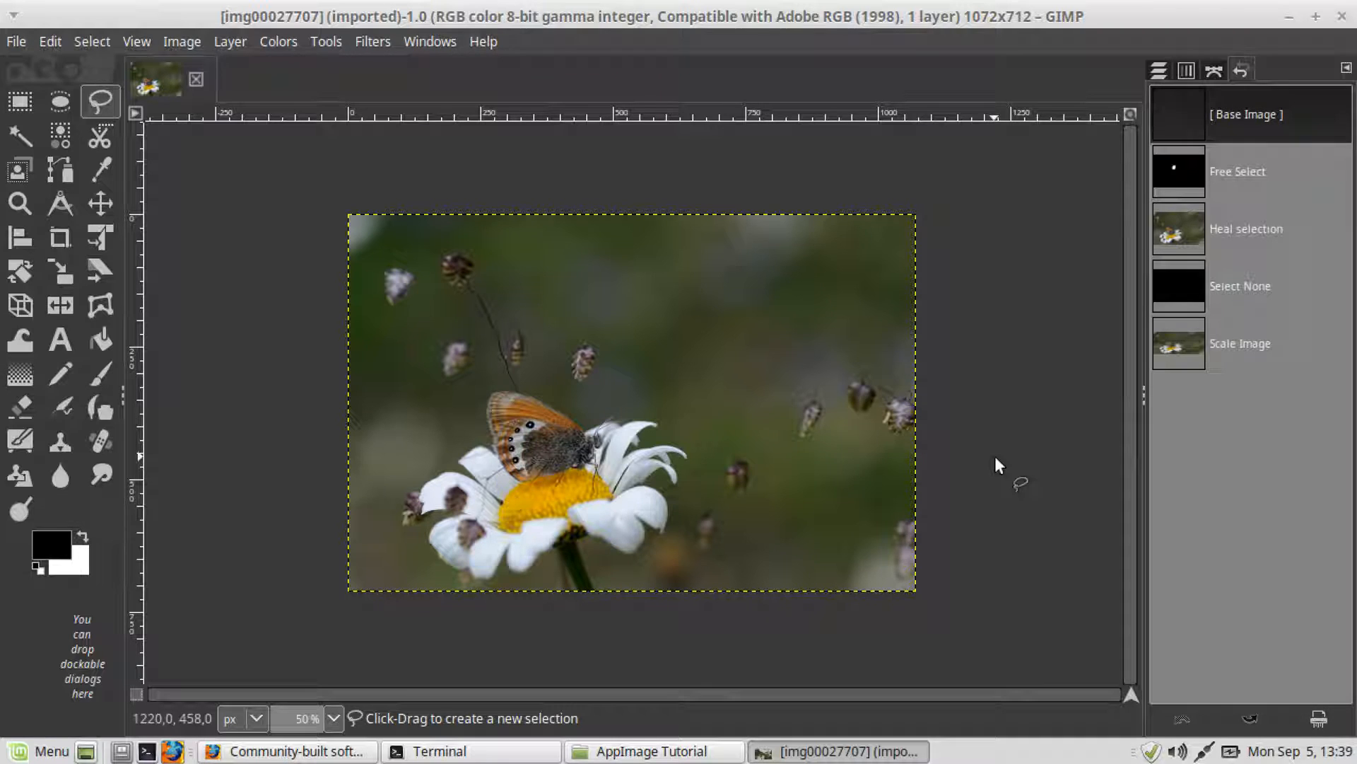
Step: Examine the Colors and Black & white categories among the G'MIC filters, and leave the plug-in without applying anything
click(373, 43)
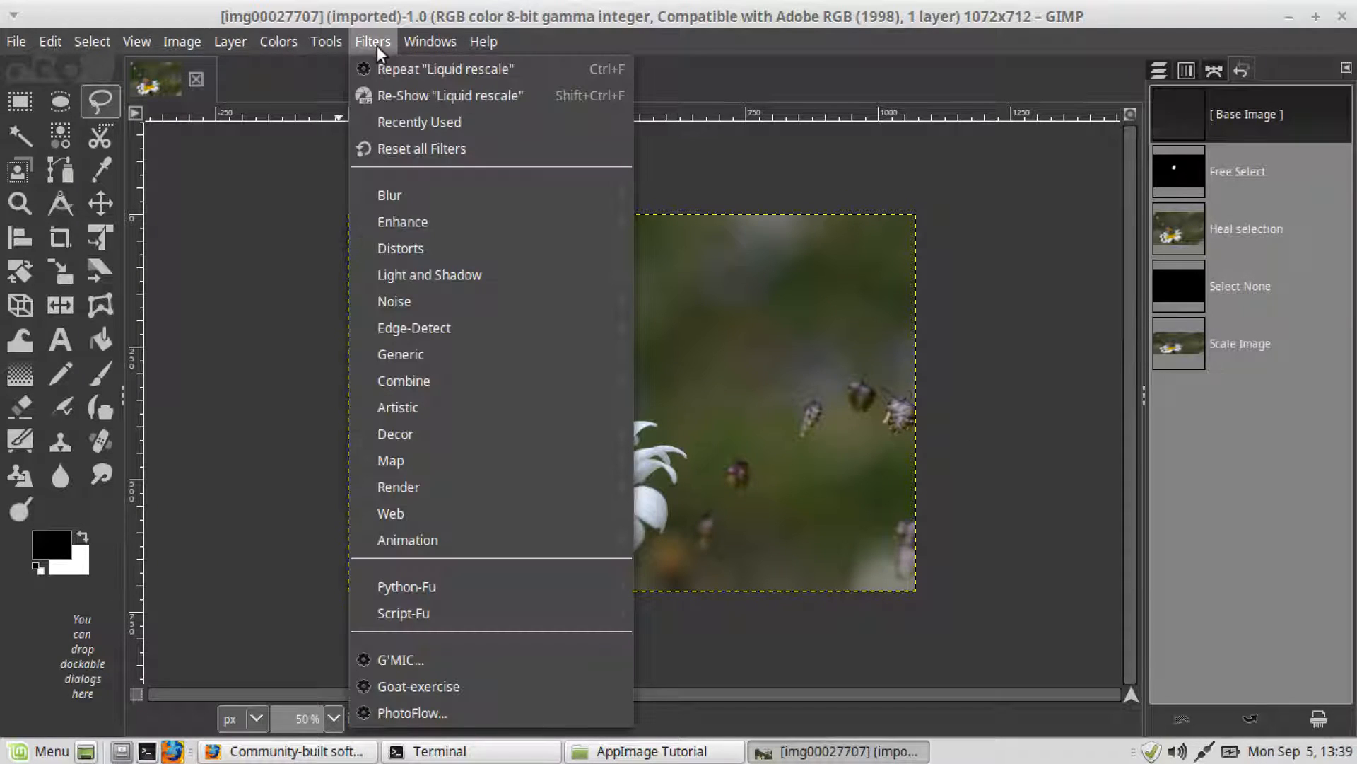
click(470, 661)
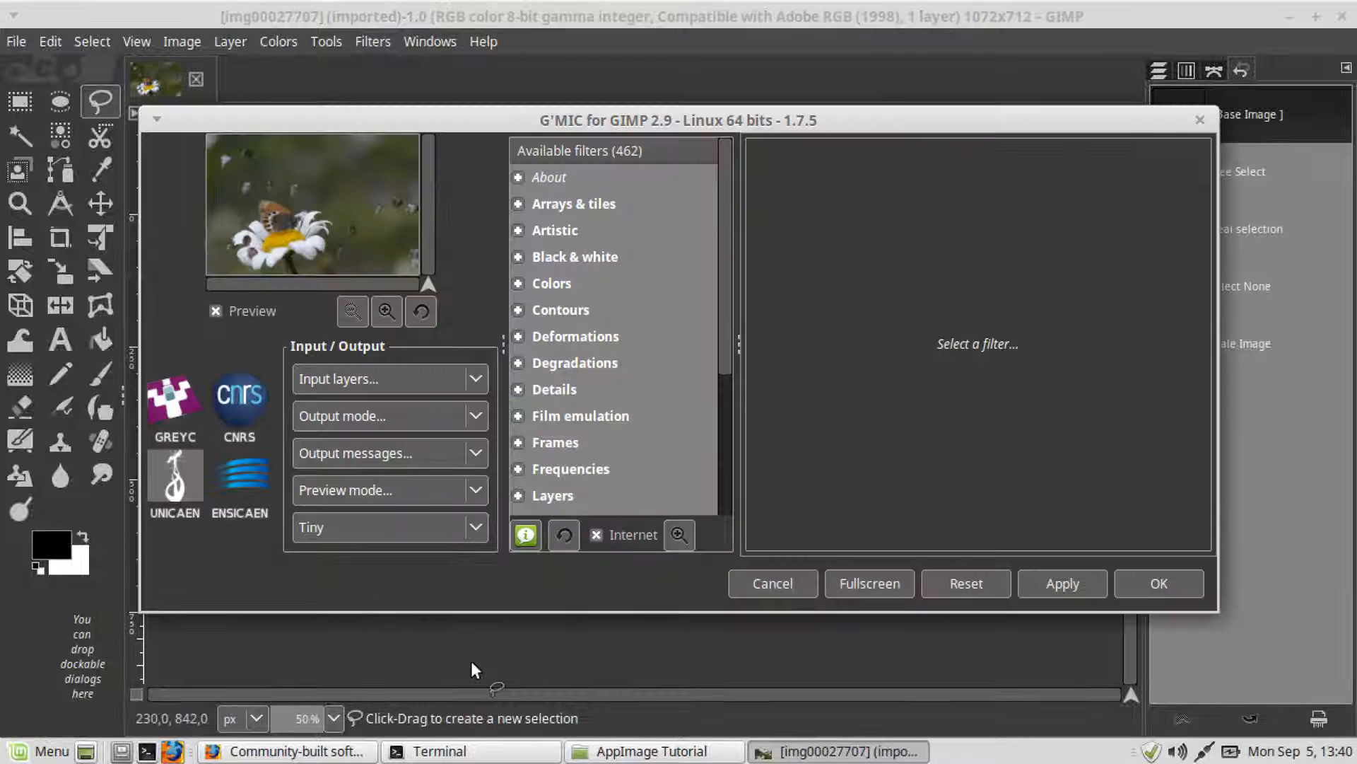
click(519, 284)
click(520, 283)
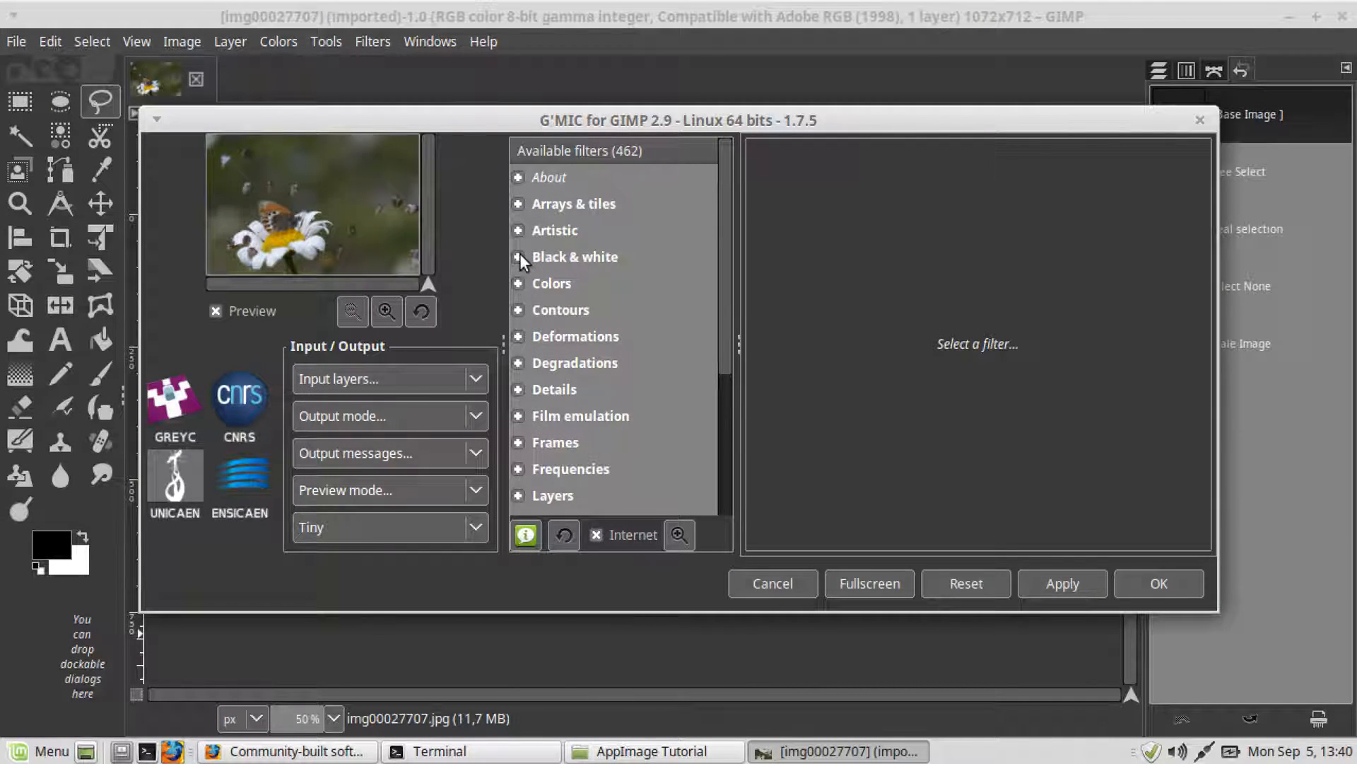
click(520, 254)
click(520, 256)
click(786, 581)
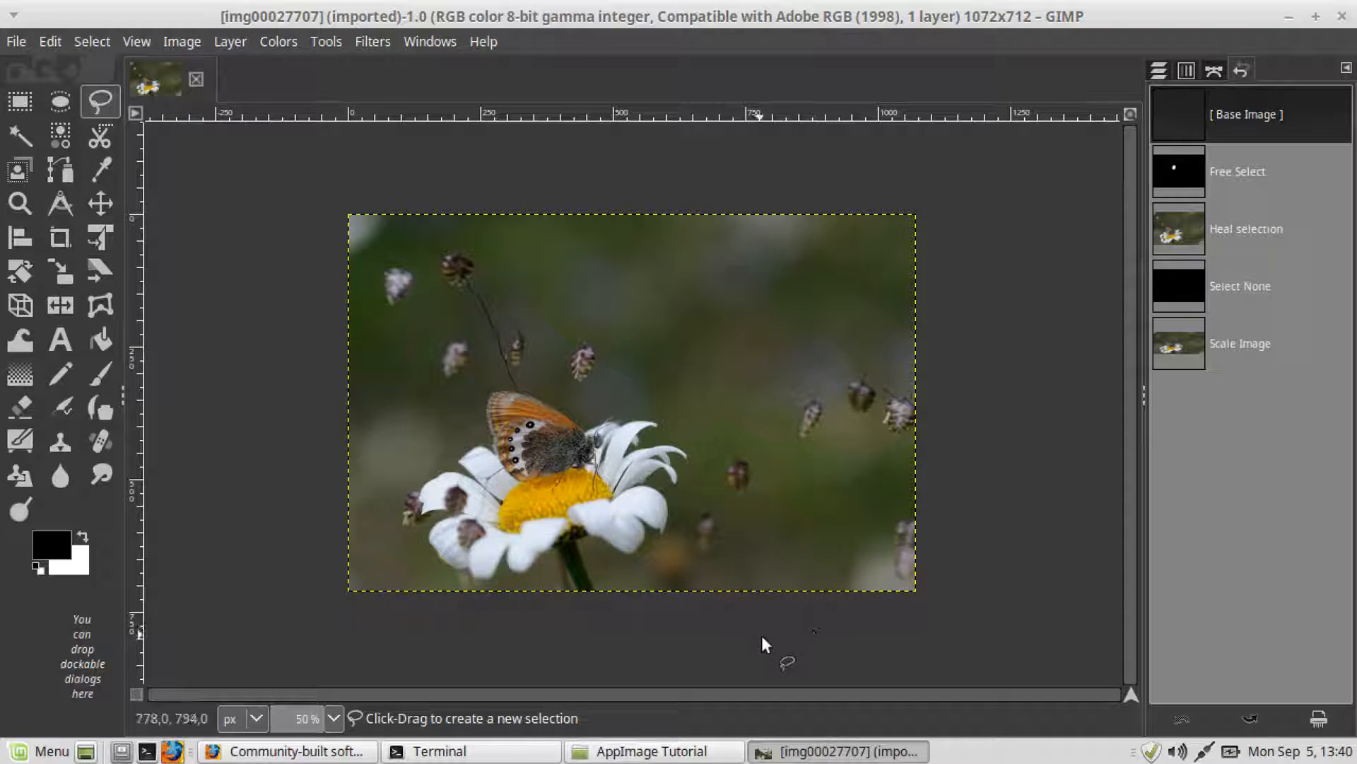
click(373, 41)
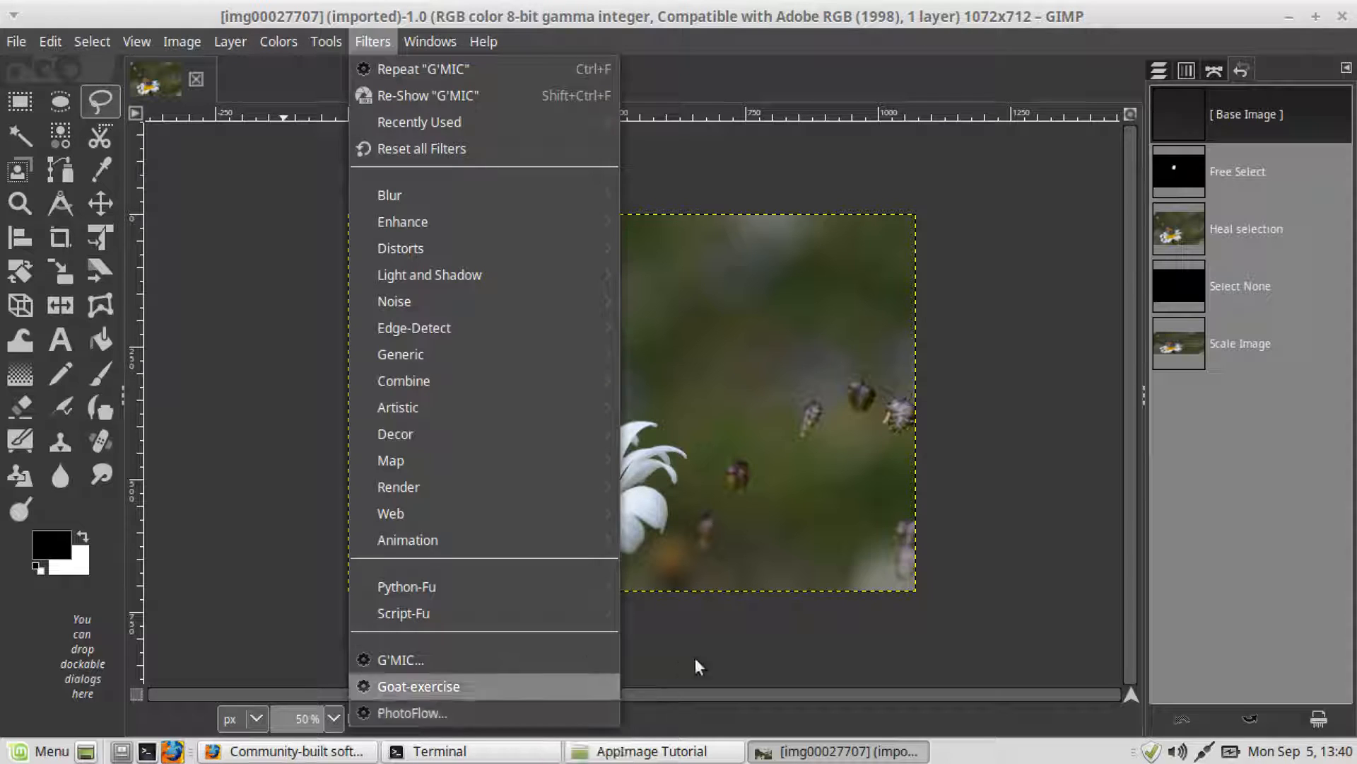
click(721, 648)
Step: Open the raw file img00027707.nef from the AppImage Tutorial folder in the file manager with GIMP AppImage
click(636, 751)
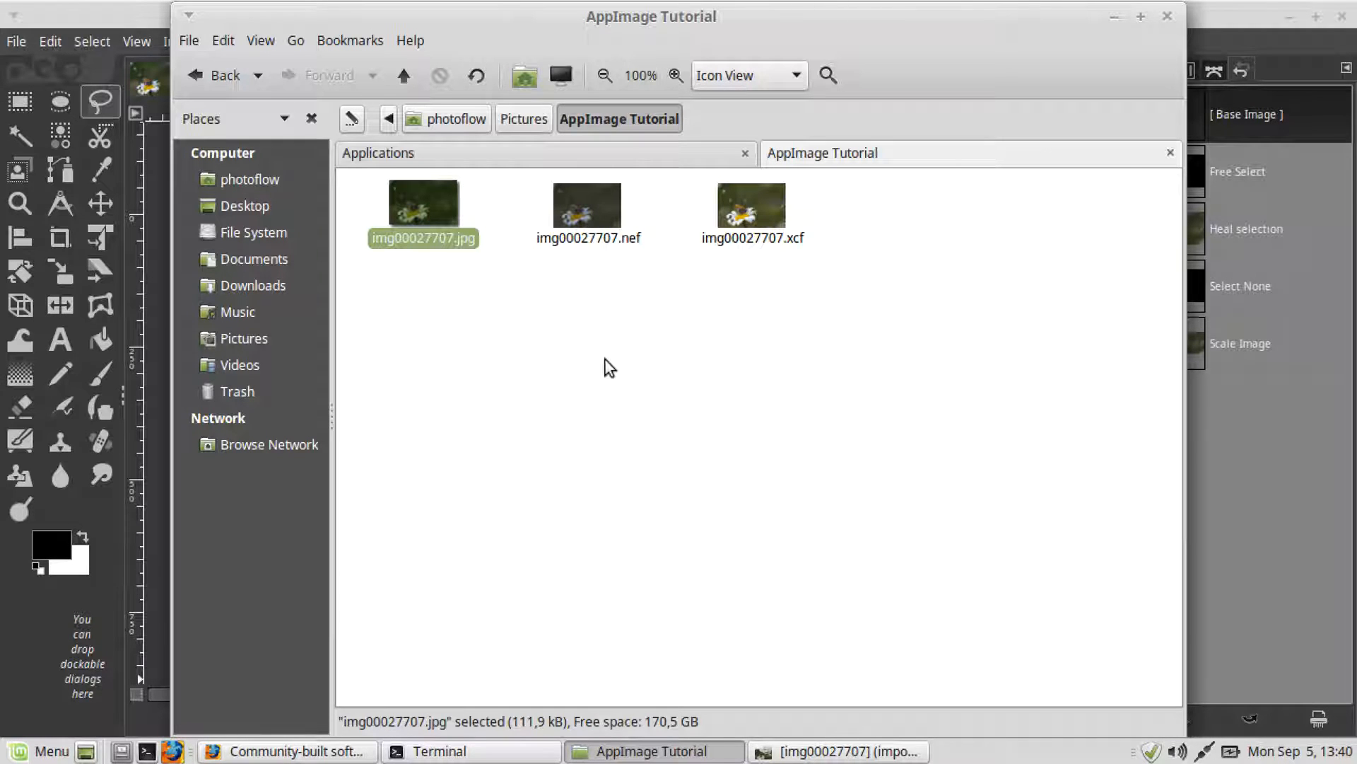
click(591, 209)
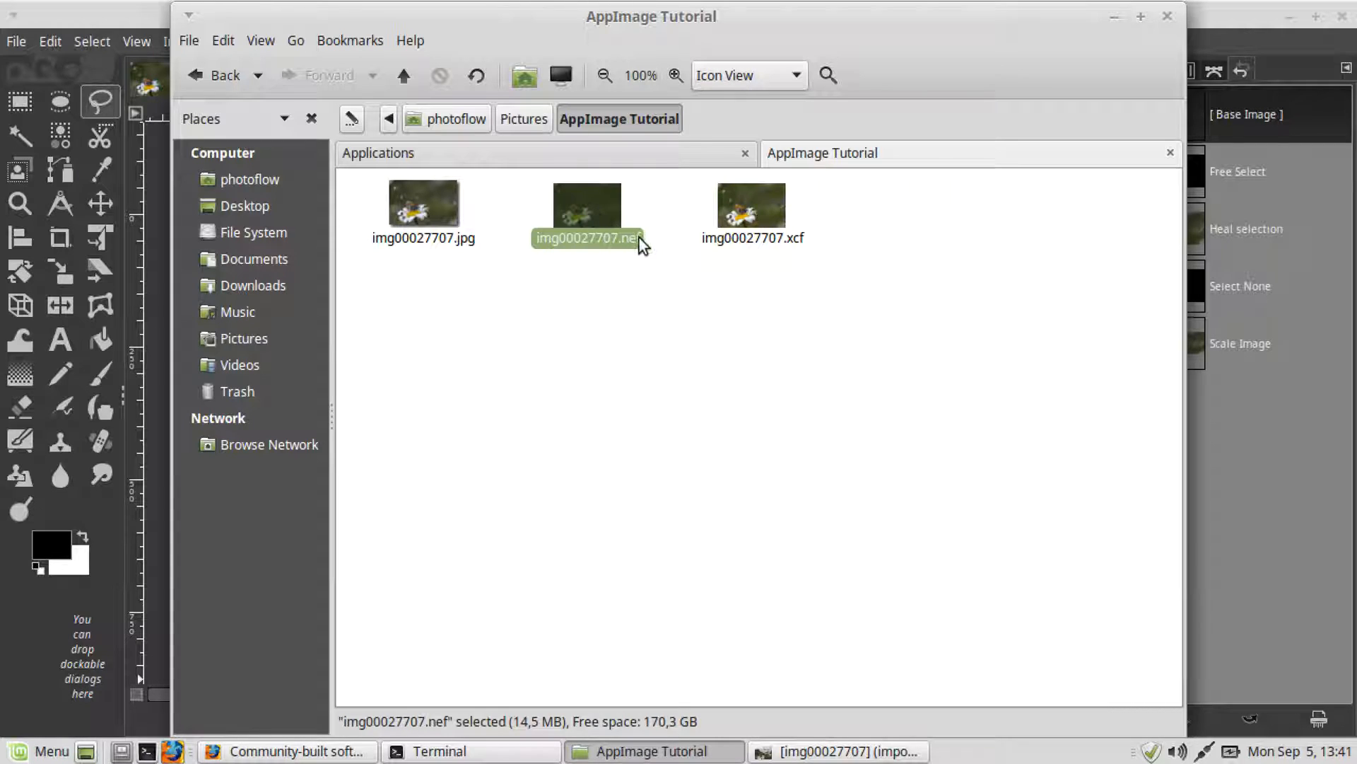
right_click(585, 206)
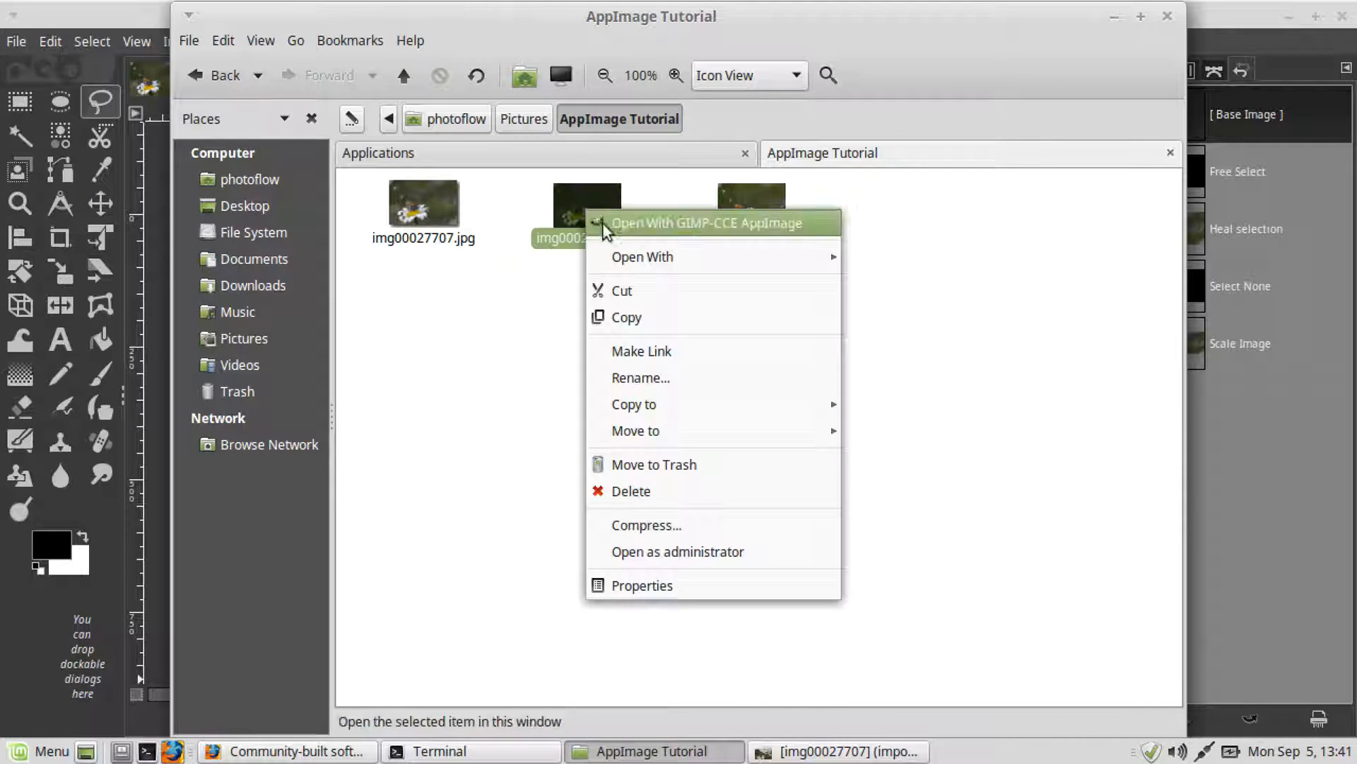
mouse_move(638, 255)
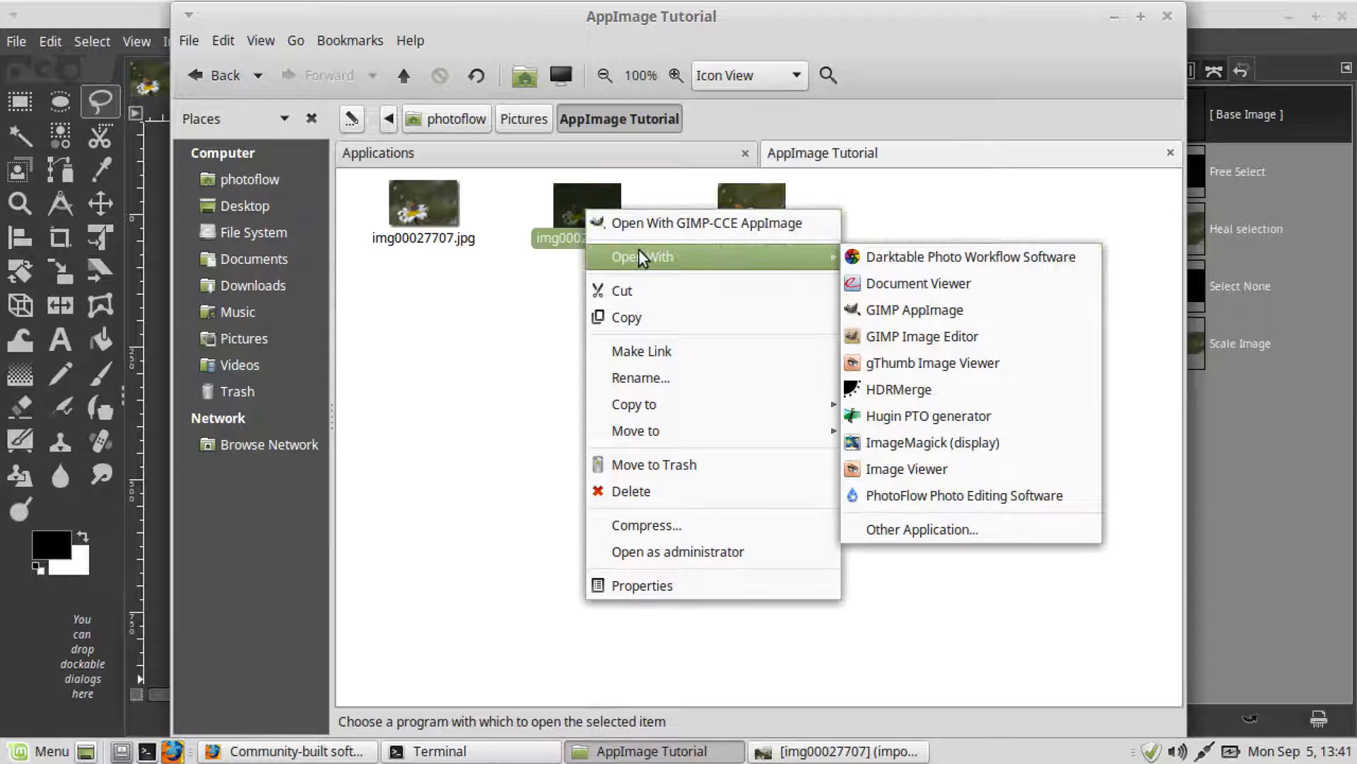
click(982, 311)
Step: Accept the default raw development in the Photo Flow window and keep the embedded sRGB profile when importing into GIMP
click(848, 751)
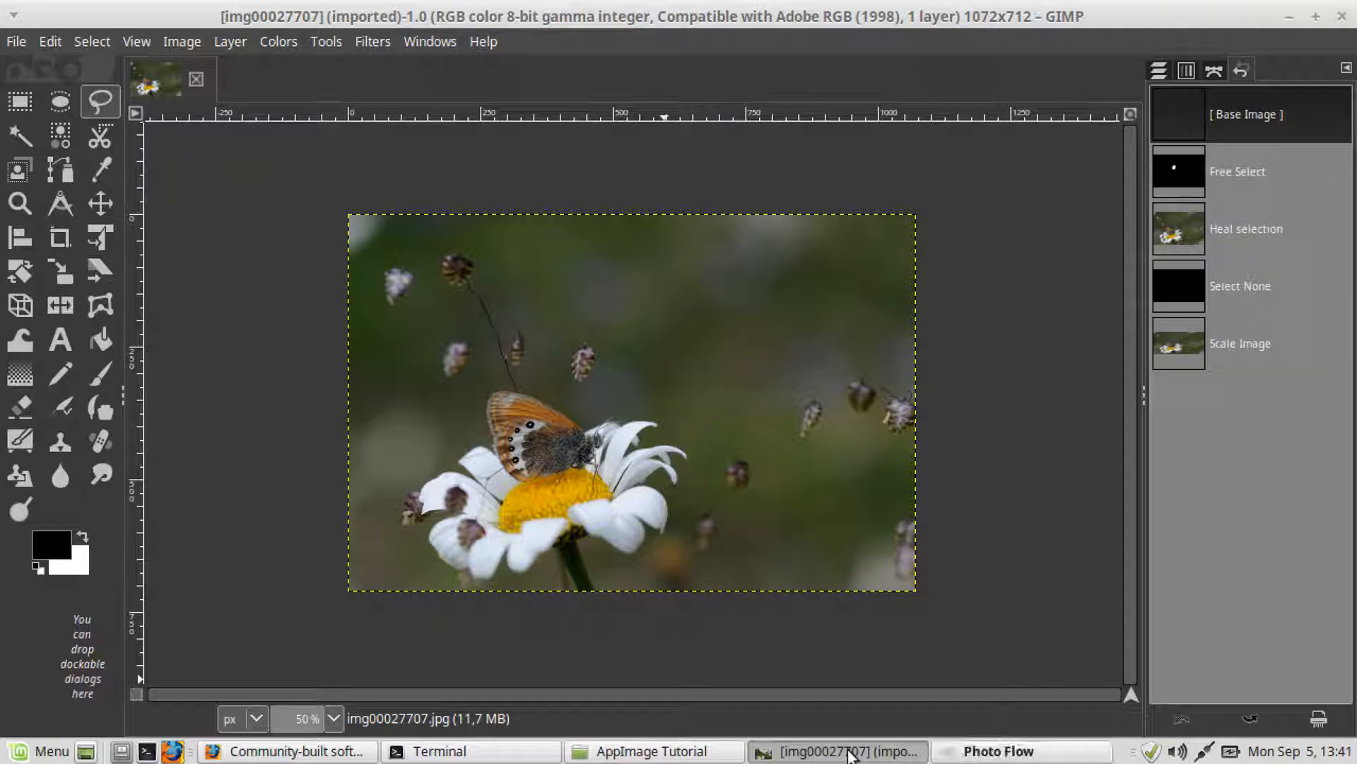
click(1011, 750)
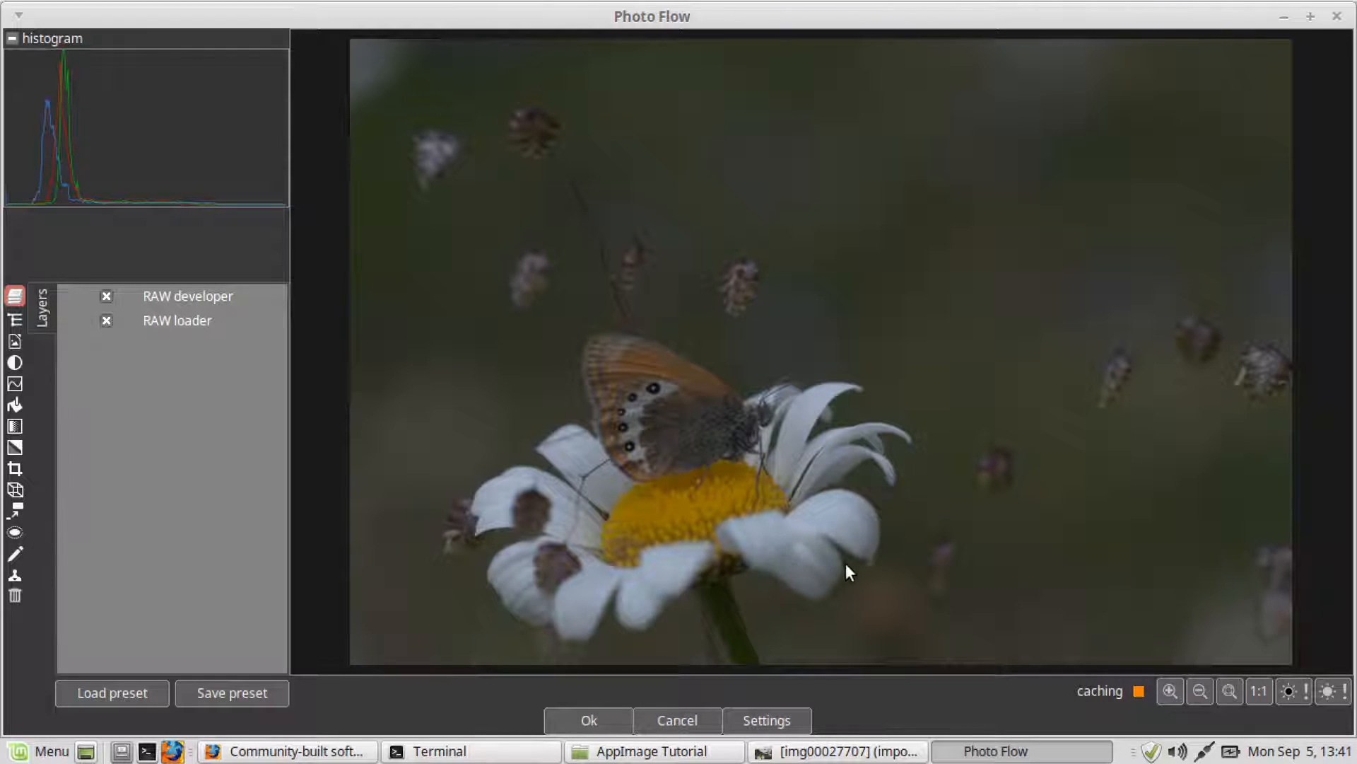
click(611, 719)
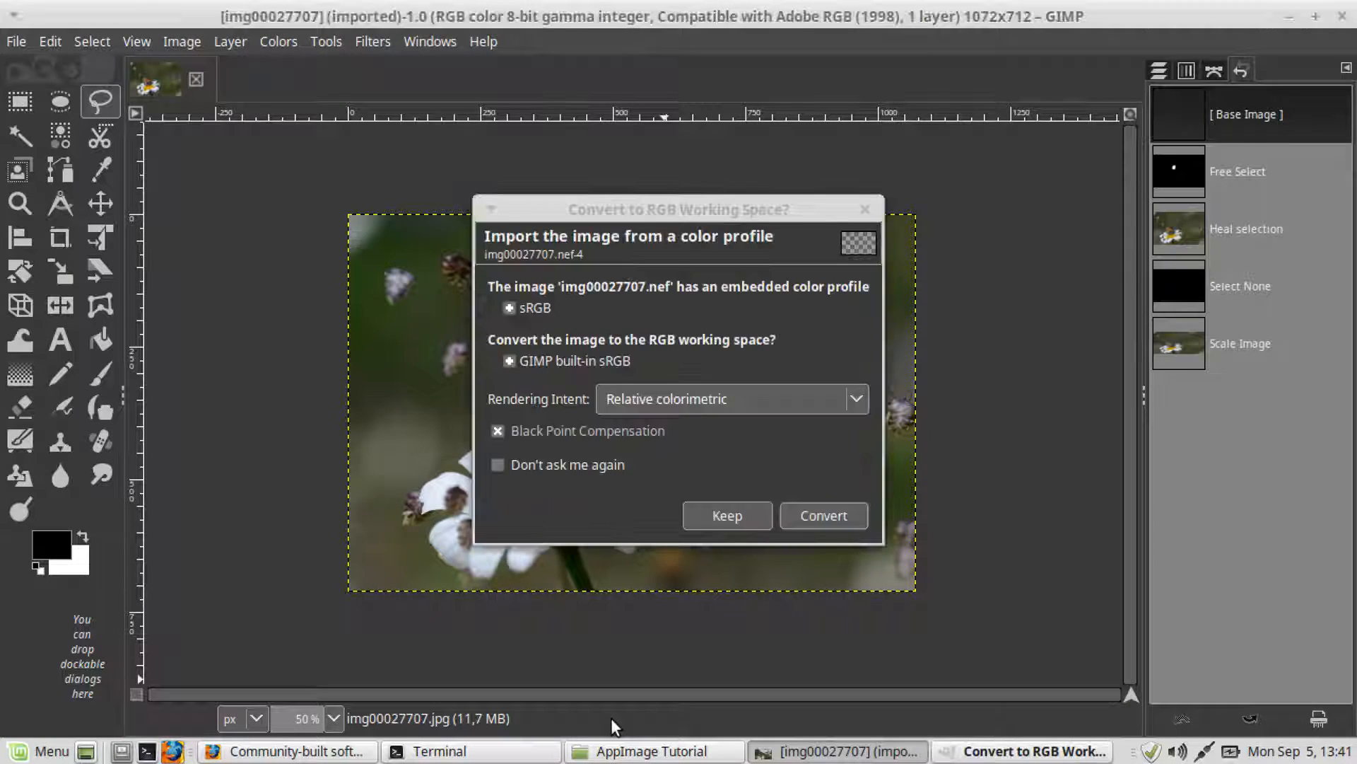
click(714, 519)
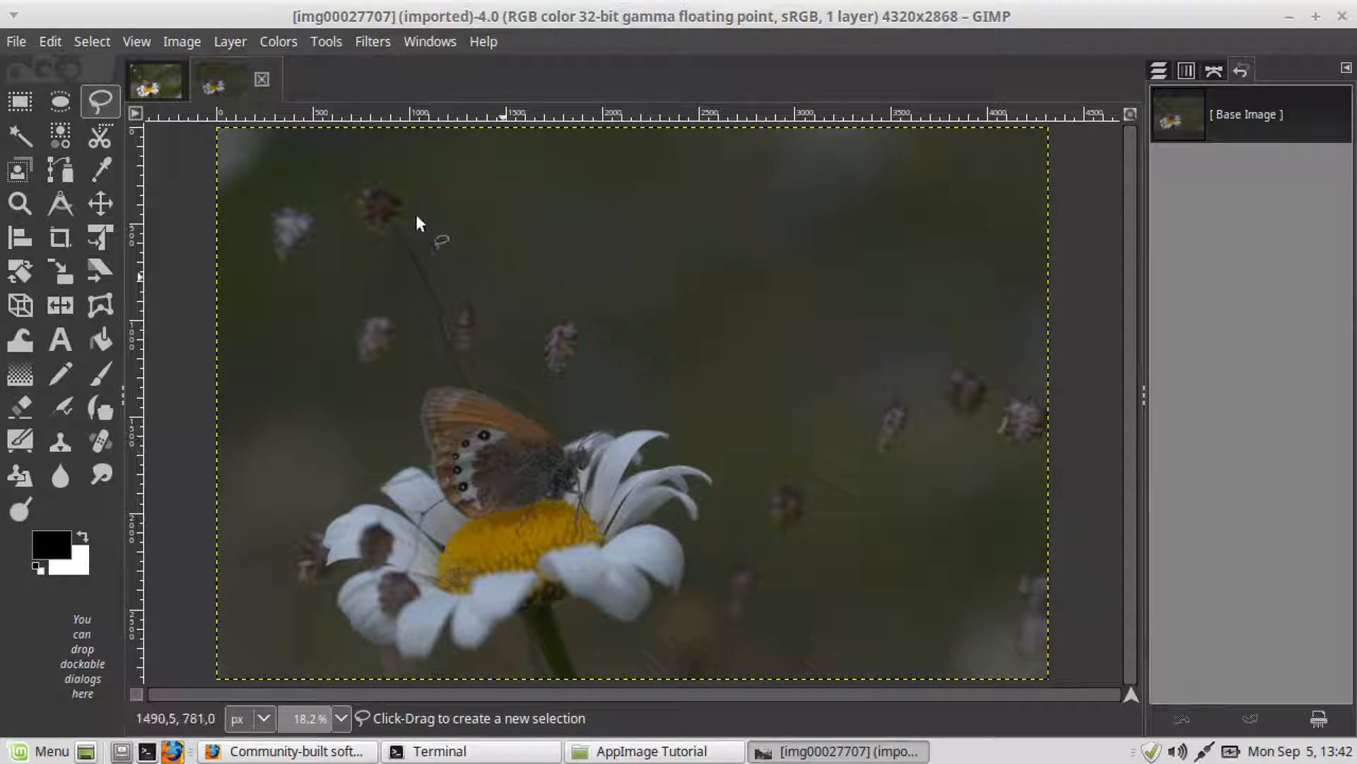
Step: Reopen the imported raw layer in PhotoFlow by editing the current layer, and show its RAW developer settings
click(368, 41)
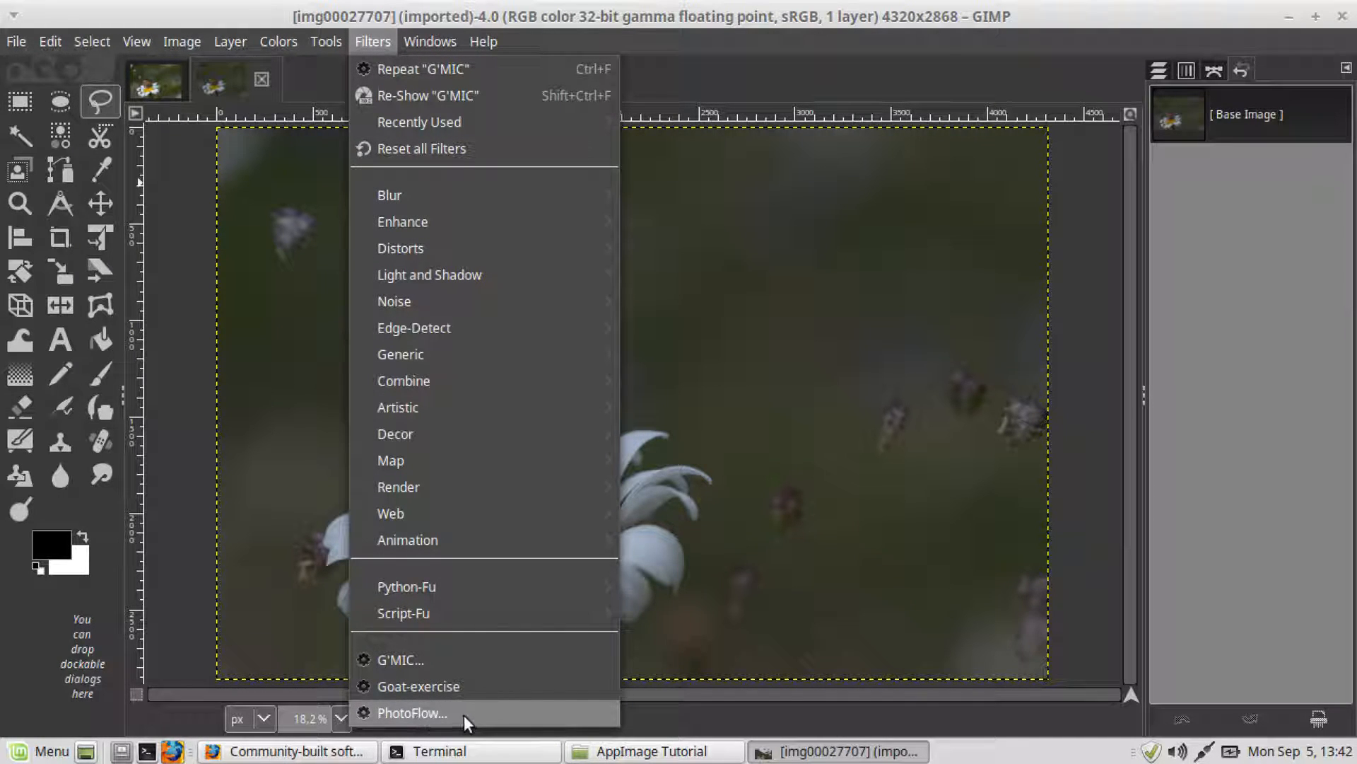
click(464, 715)
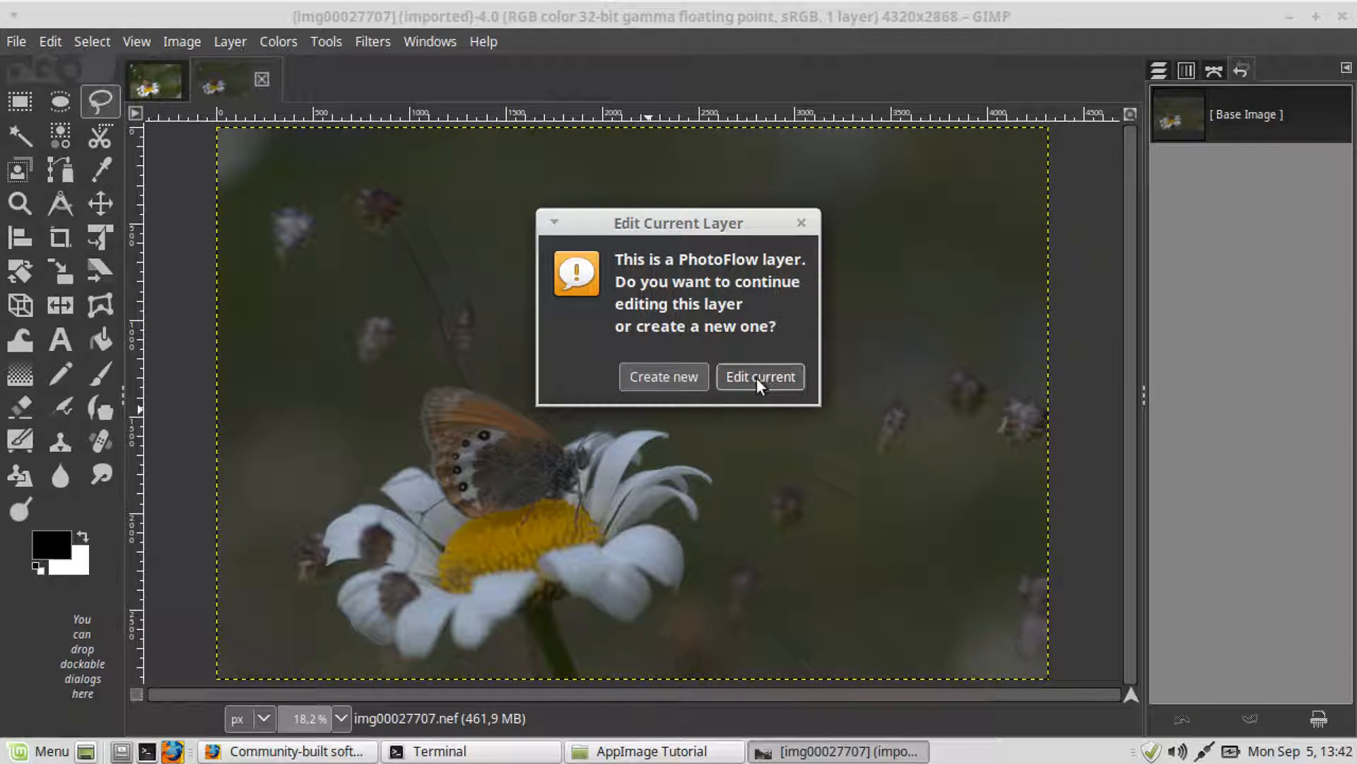
click(757, 378)
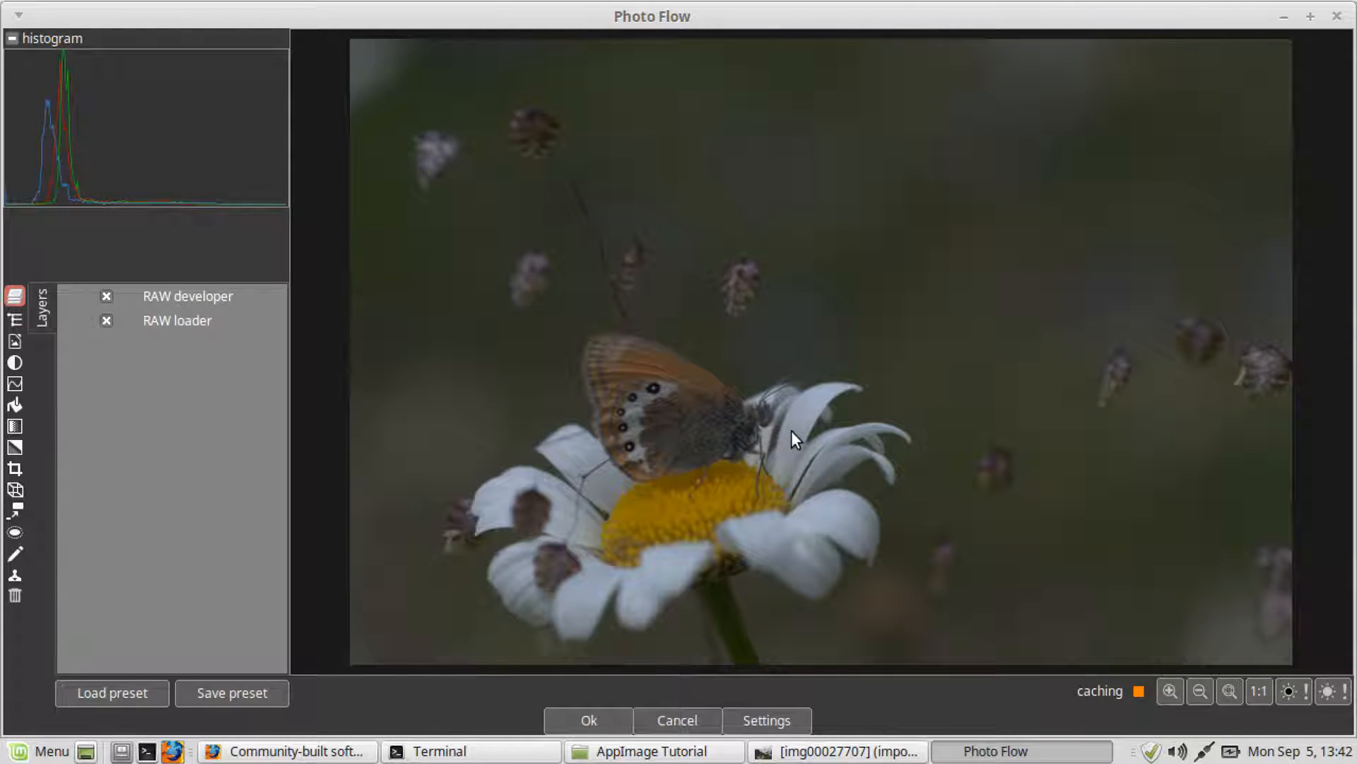
double_click(192, 296)
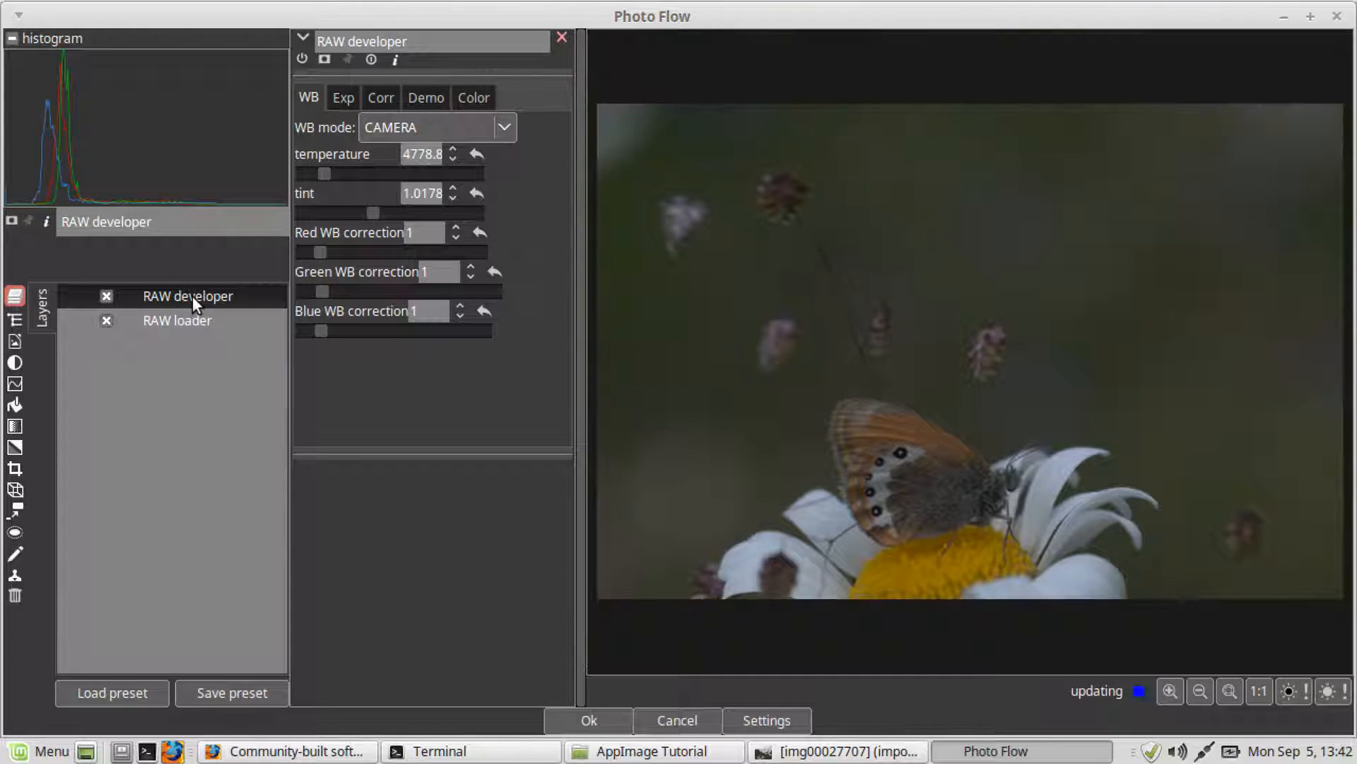
Step: Set the RAW developer's white balance mode to direct sunlight and the exposure compensation to 1
click(405, 124)
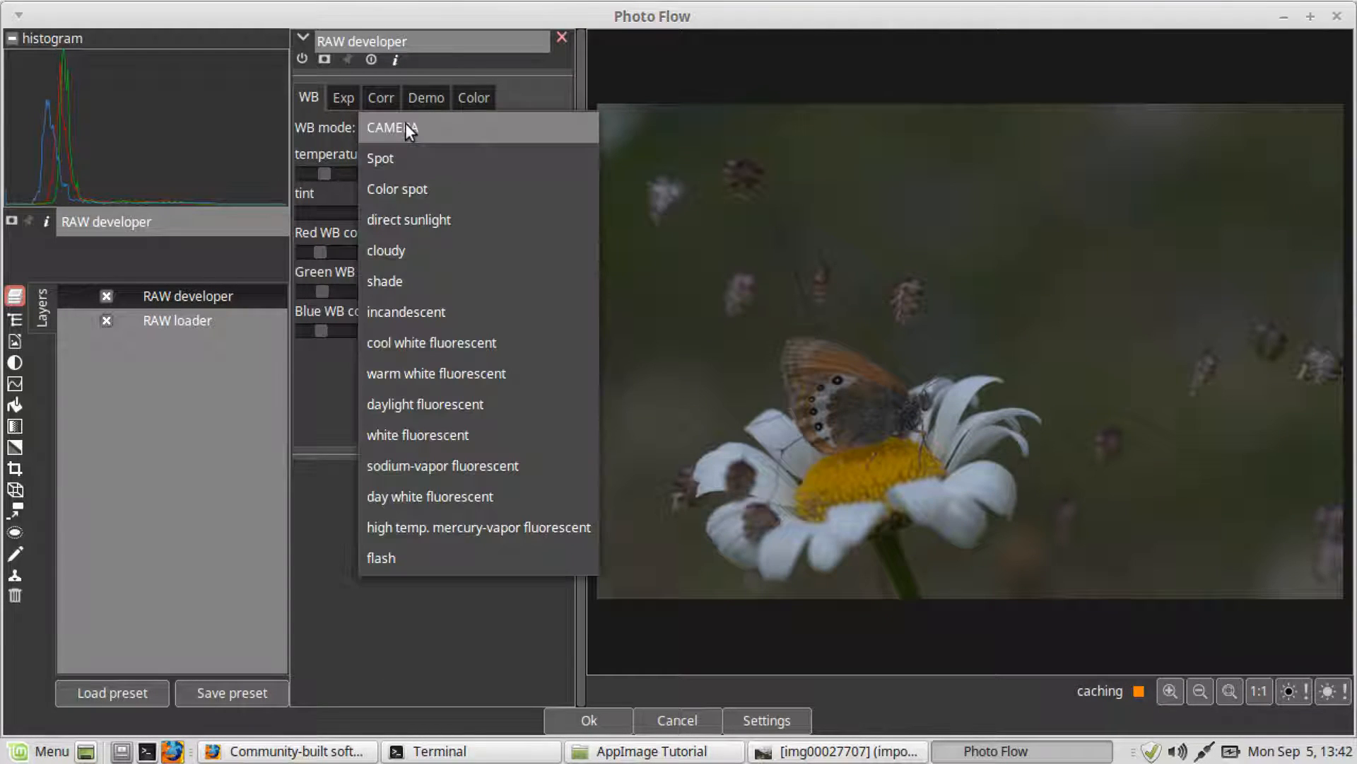
click(451, 219)
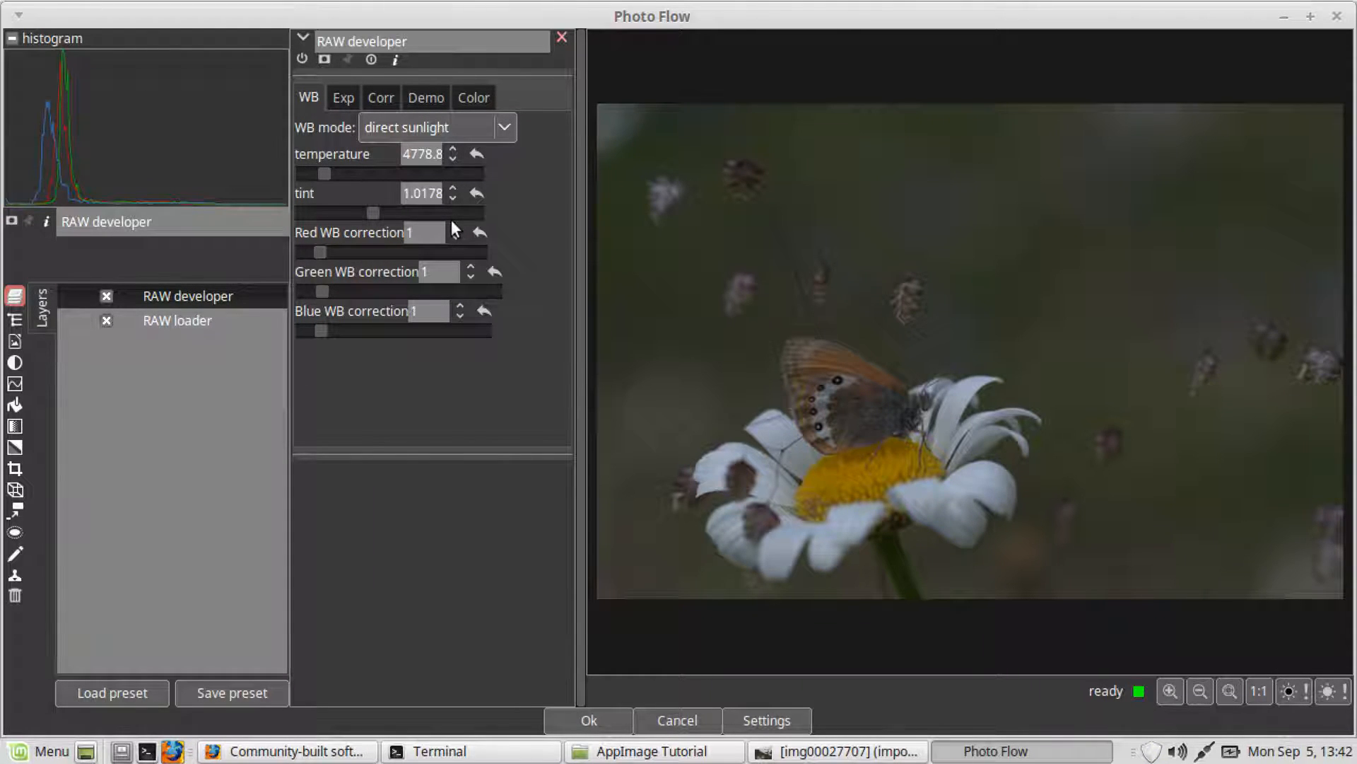
click(345, 92)
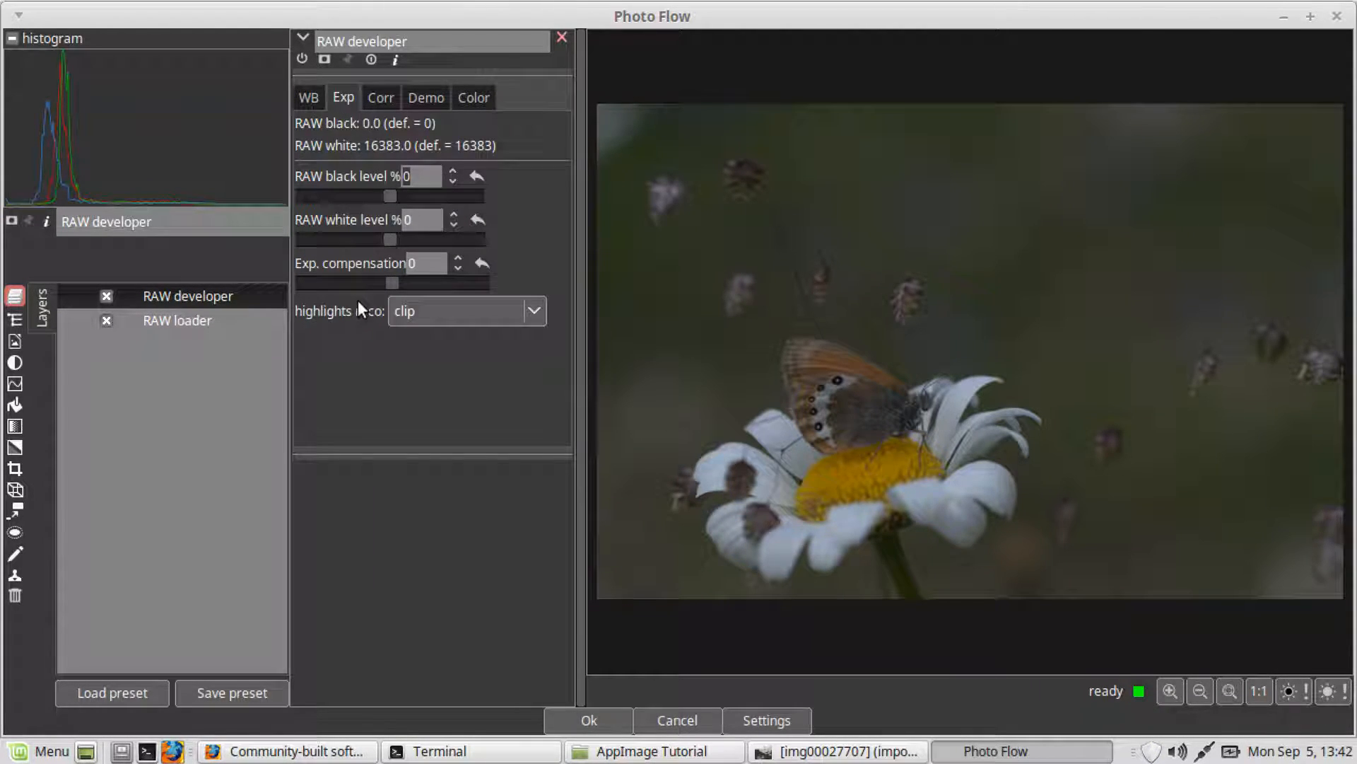
click(448, 283)
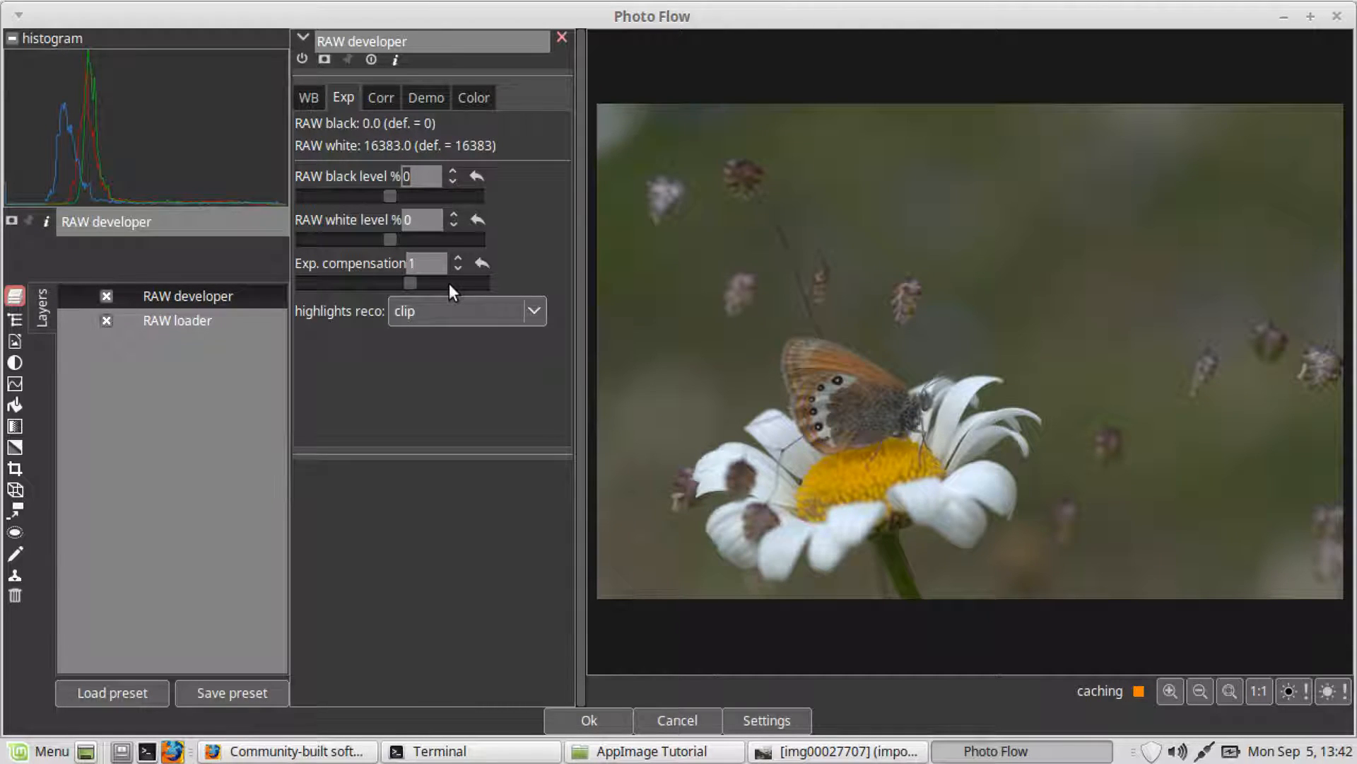
Step: Enable hot pixels correction in the RAW developer, check the color profile settings, and apply the raw development to the GIMP layer
click(383, 89)
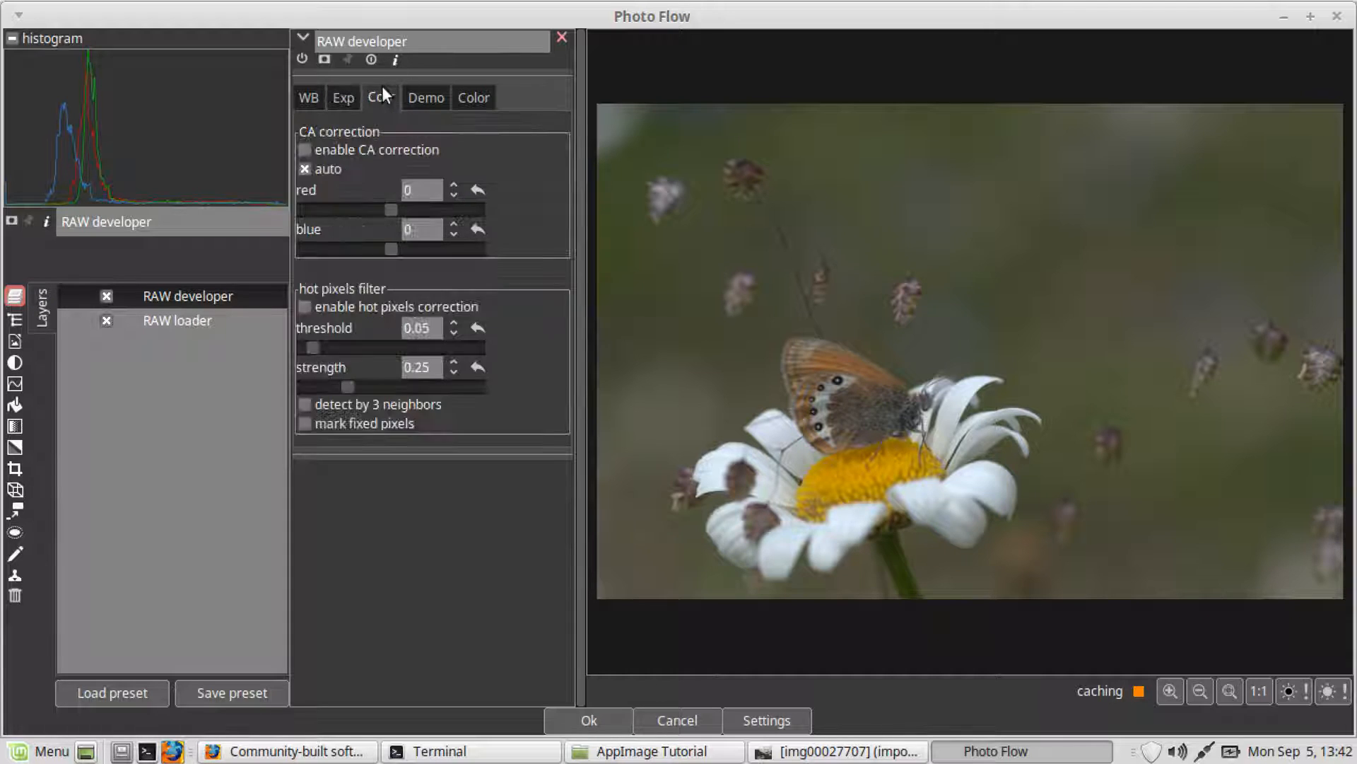
click(303, 308)
click(486, 99)
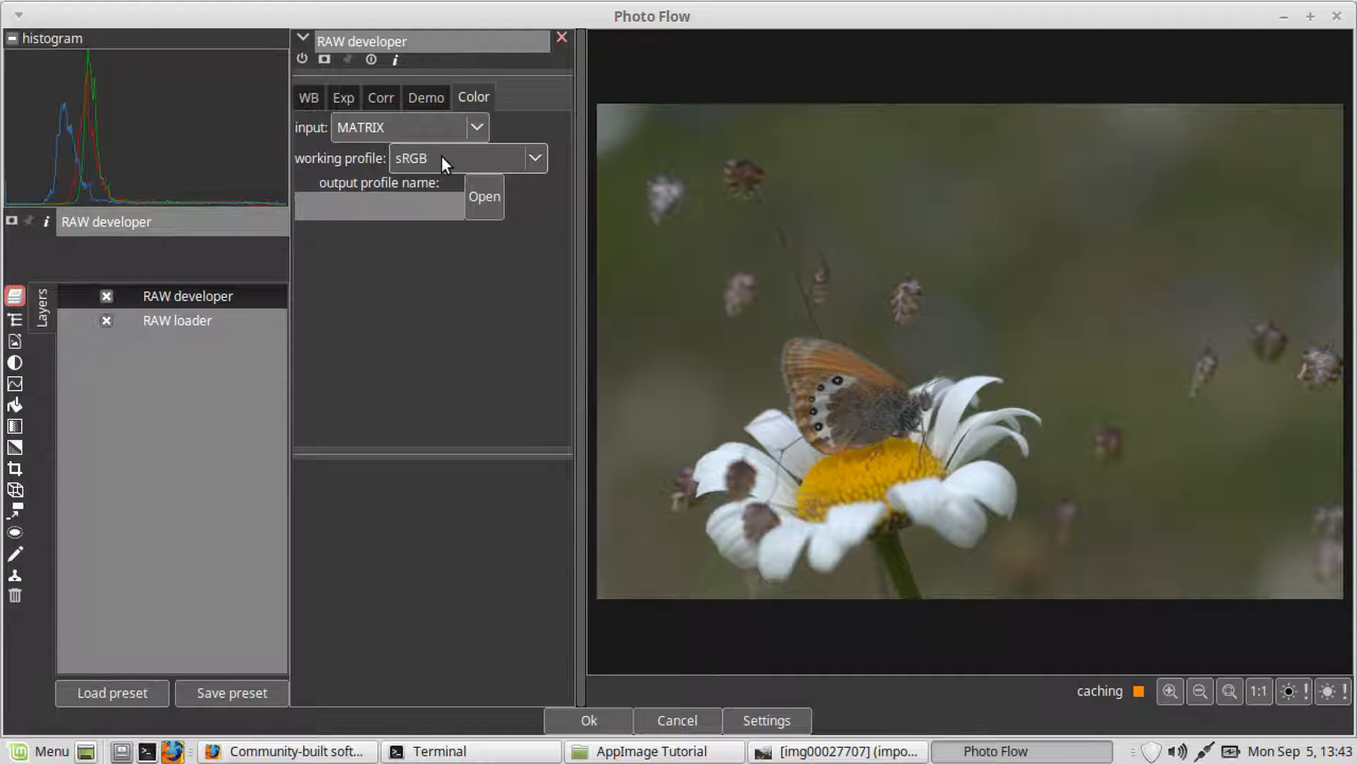
click(614, 719)
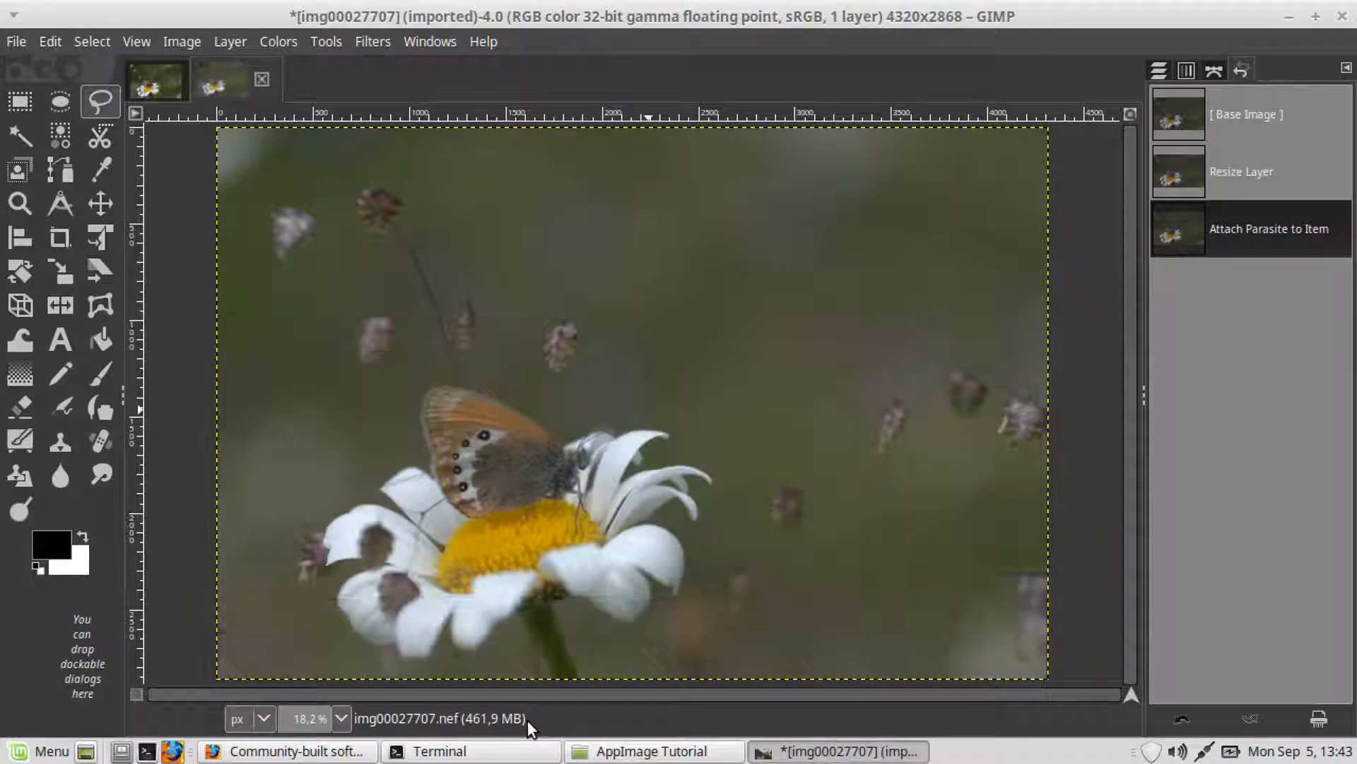
Step: Show the image's layer list and start PhotoFlow on the raw image with the option to create a new layer
click(1158, 70)
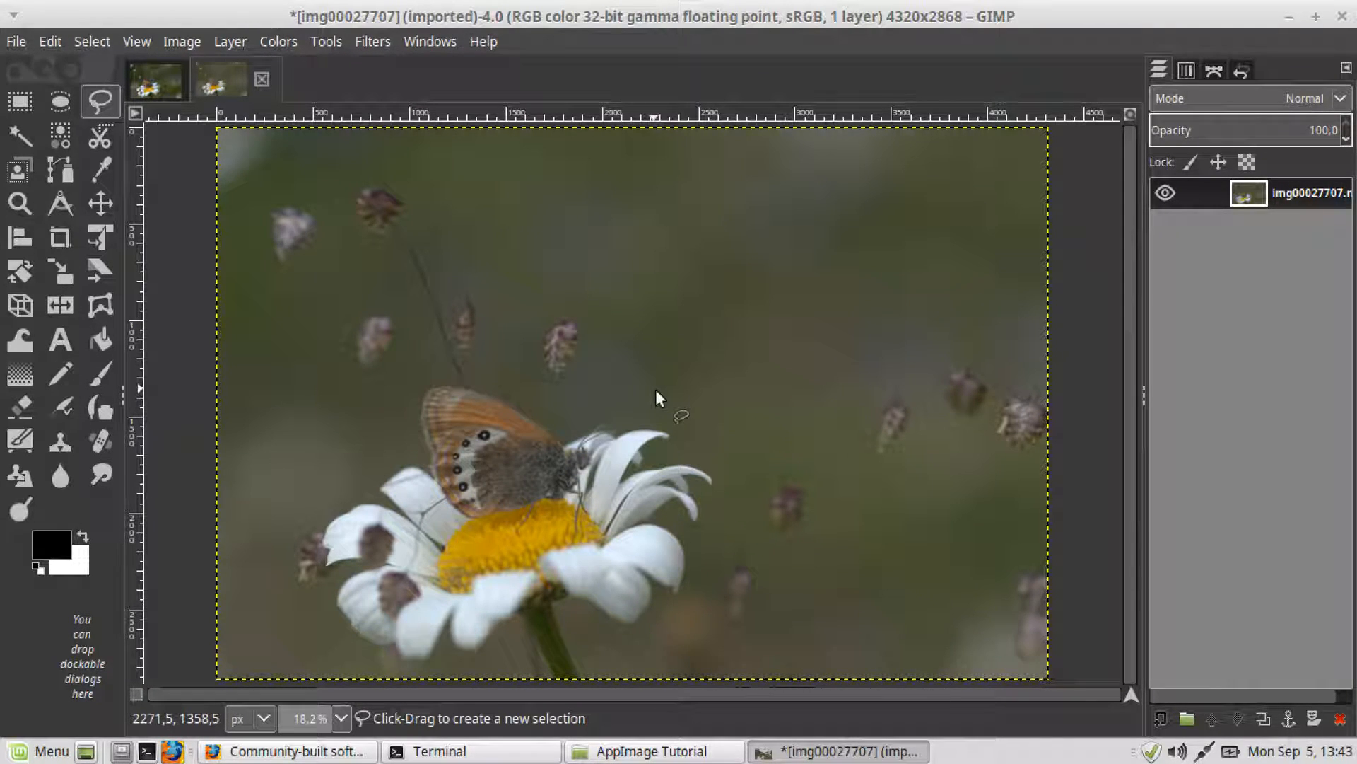
click(368, 41)
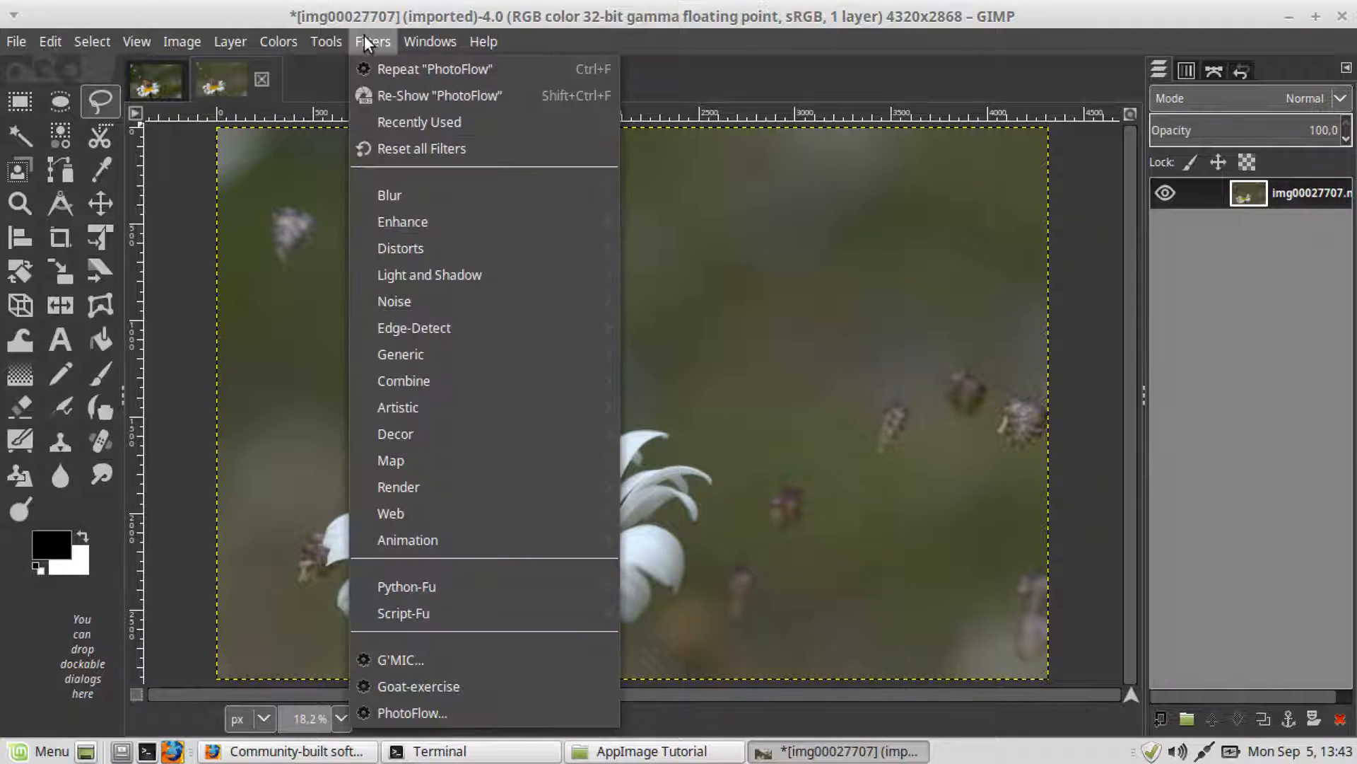
click(428, 714)
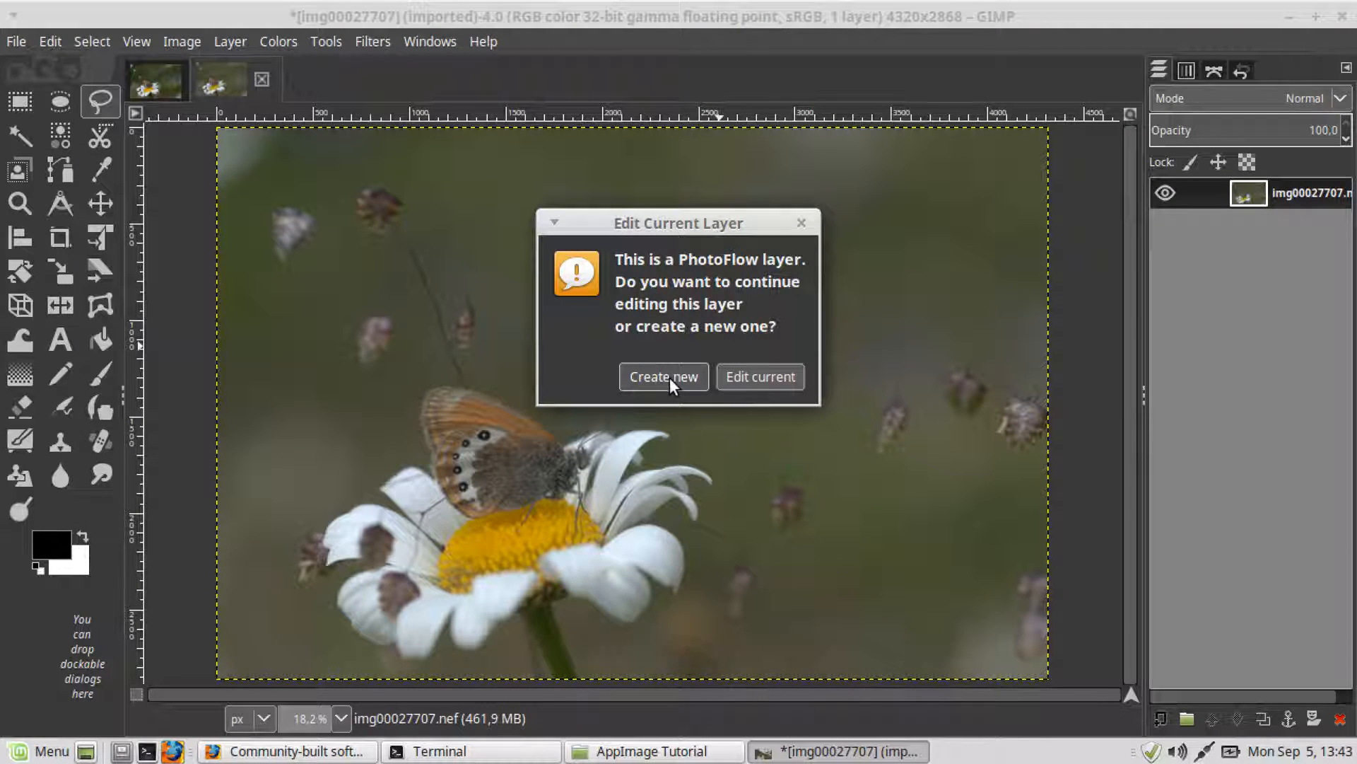
click(669, 377)
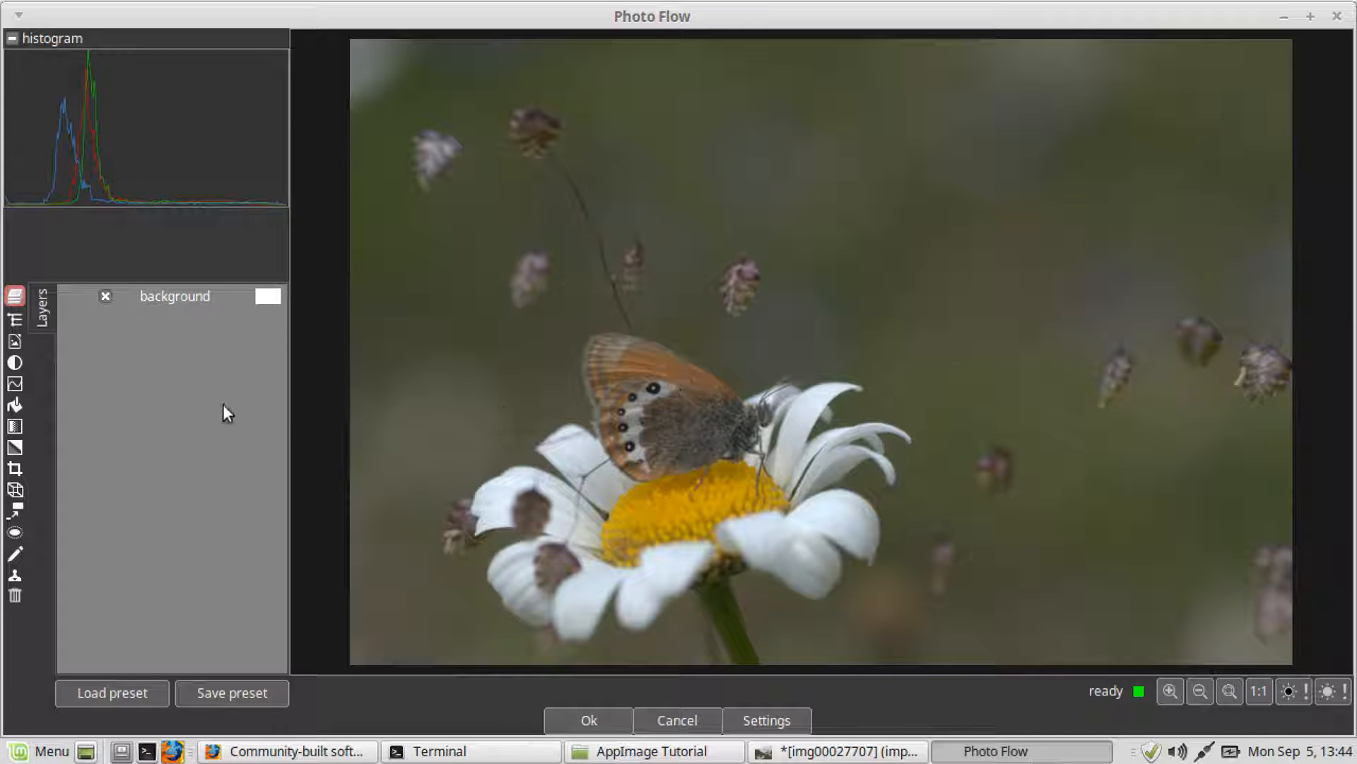
Step: Add a curves layer and shape its RGB curve with points at 75.6 to 87.3, 24.9 to 16.9 and 49.8 to 61.5
click(15, 385)
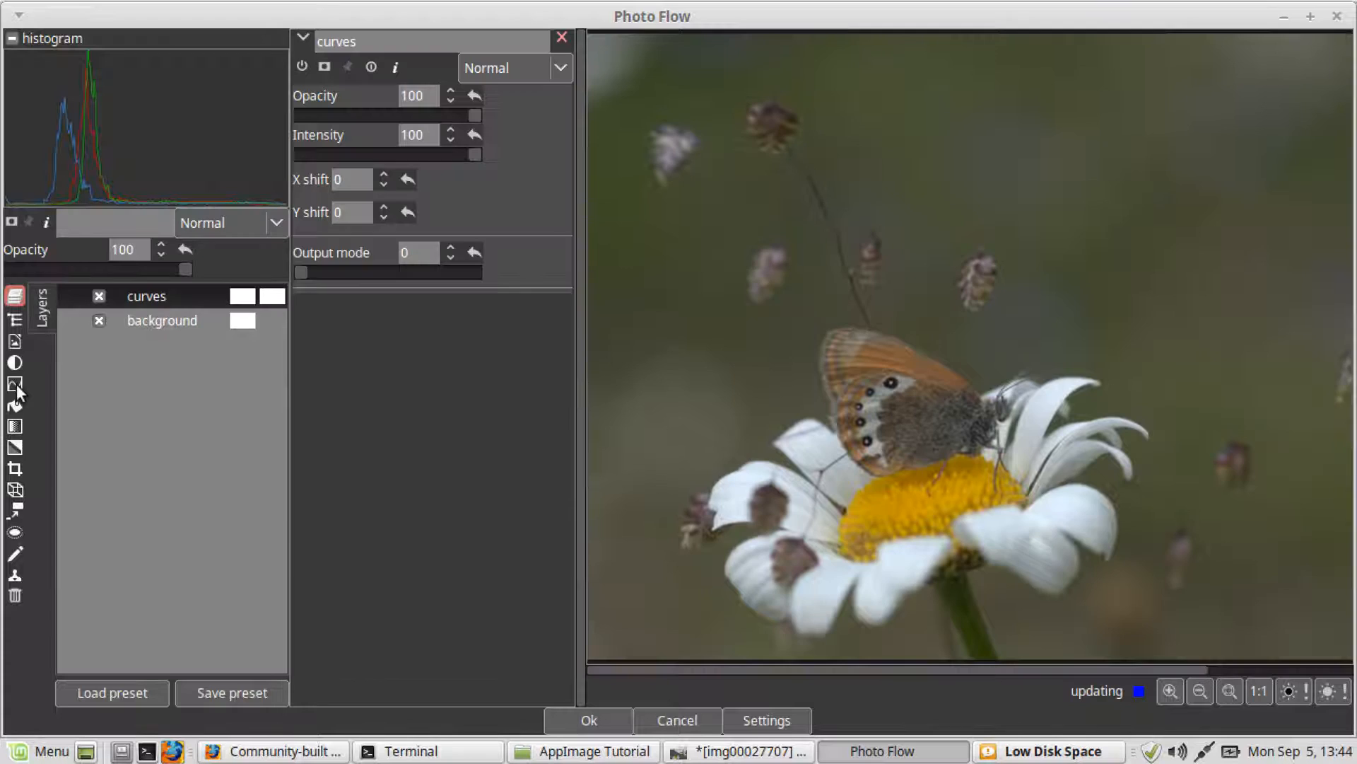
drag(460, 329, 465, 303)
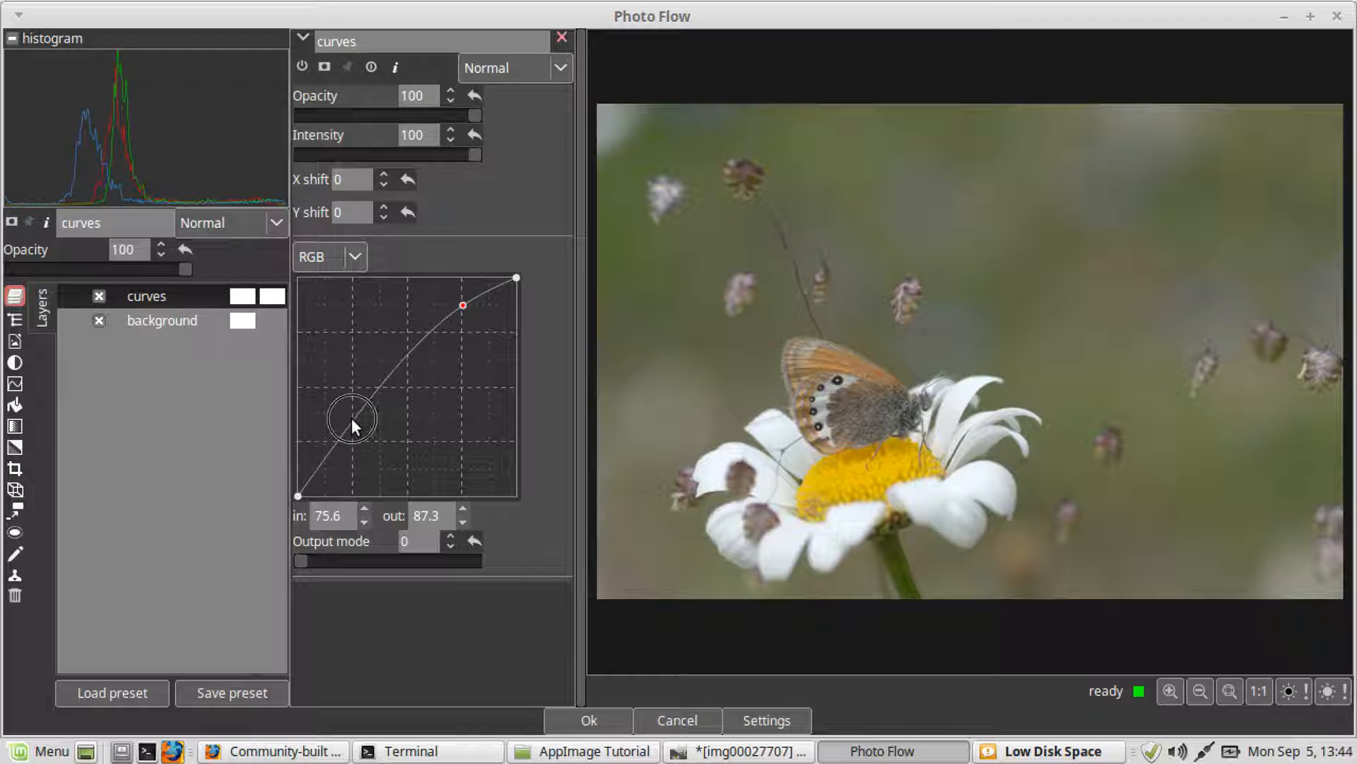
drag(351, 418, 350, 459)
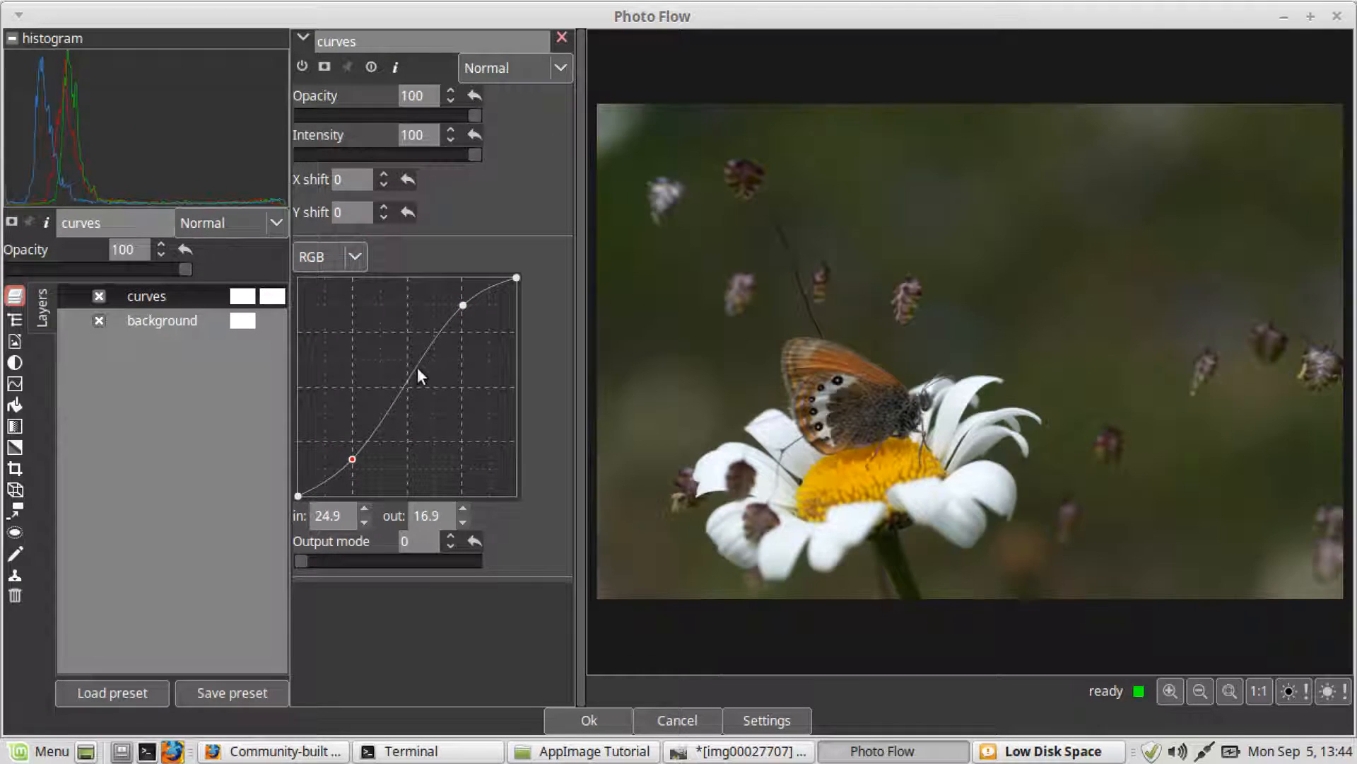
drag(408, 381, 406, 362)
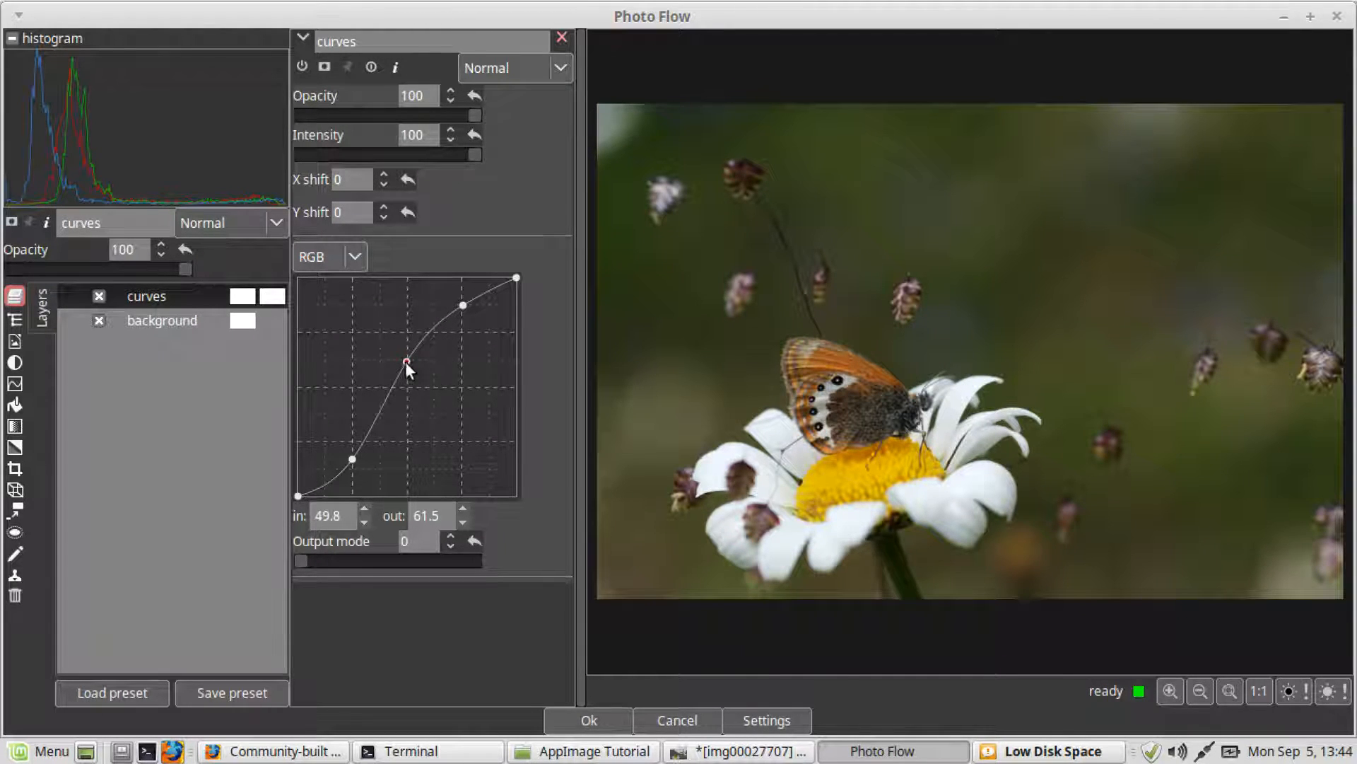
Step: Add a B-C-S-H adjustment layer above the curves and set its saturation to 40
click(14, 364)
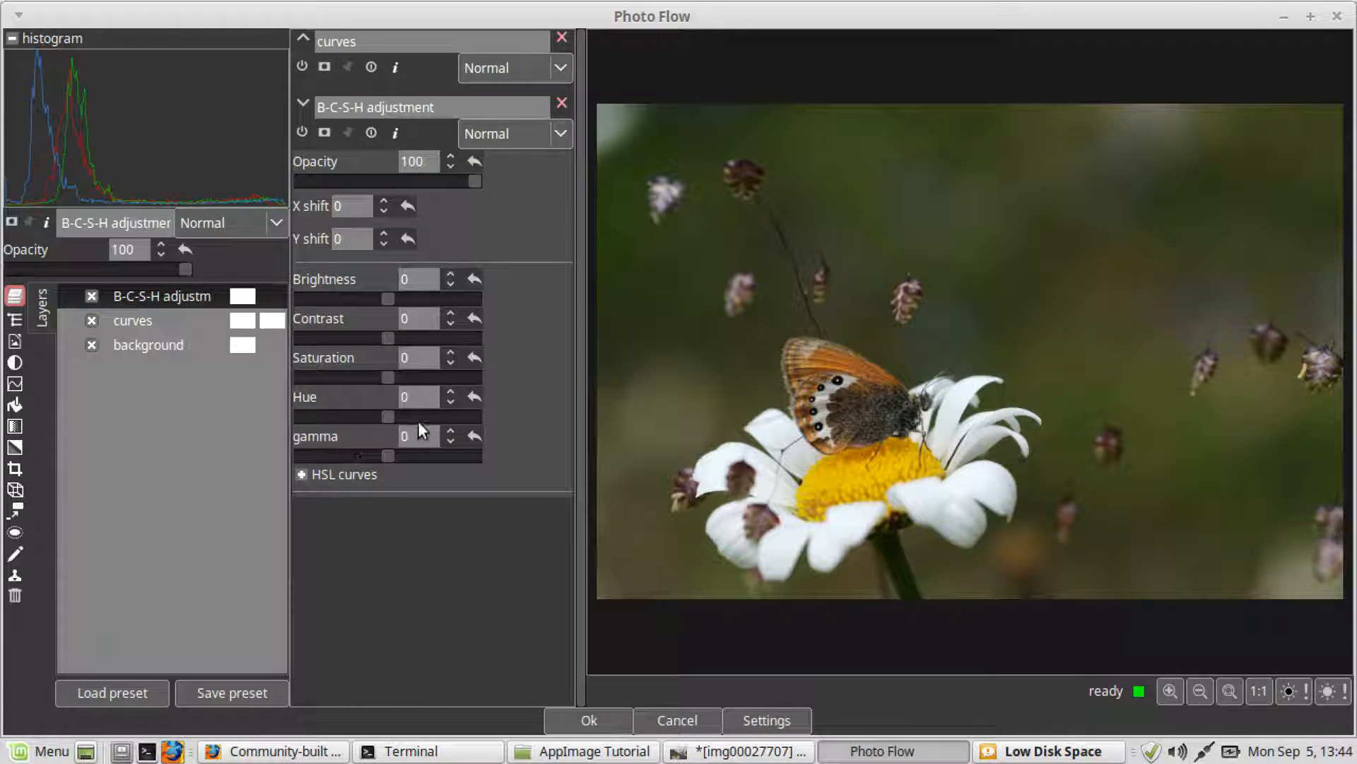
scroll(443, 374, up, 1)
scroll(443, 375, up, 1)
scroll(454, 371, up, 2)
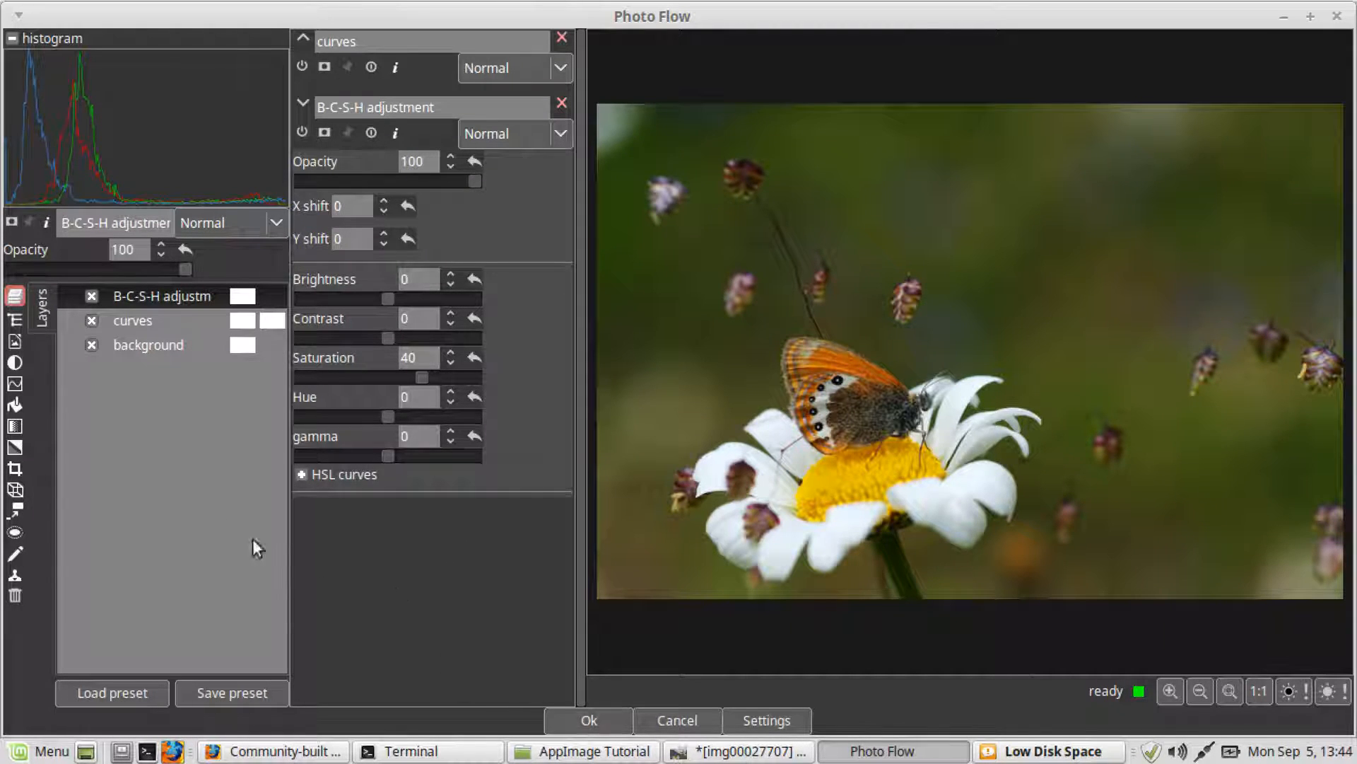
Step: Add a path mask to the B-C-S-H adjustment's opacity mask and outline the daisy's left side from the stem up to the butterfly's wing
click(240, 298)
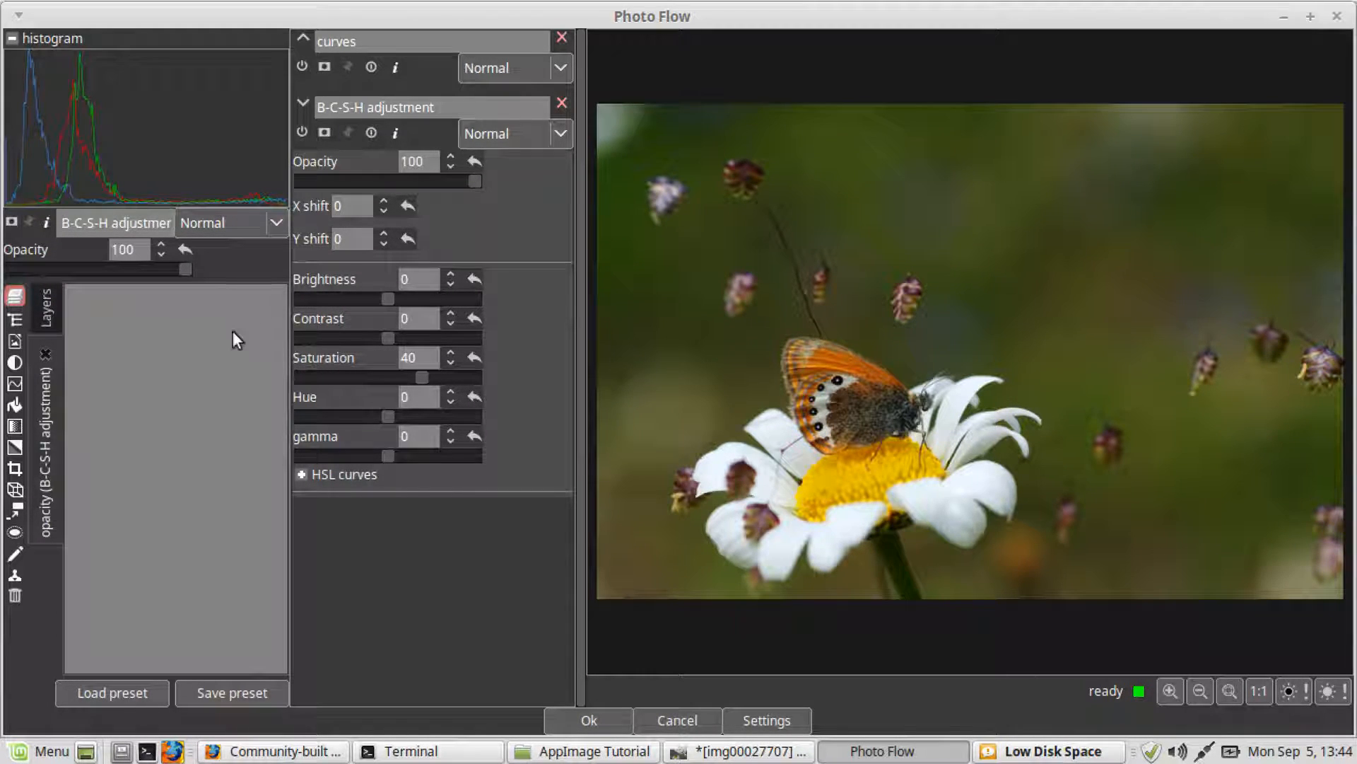
click(16, 534)
drag(825, 576, 844, 578)
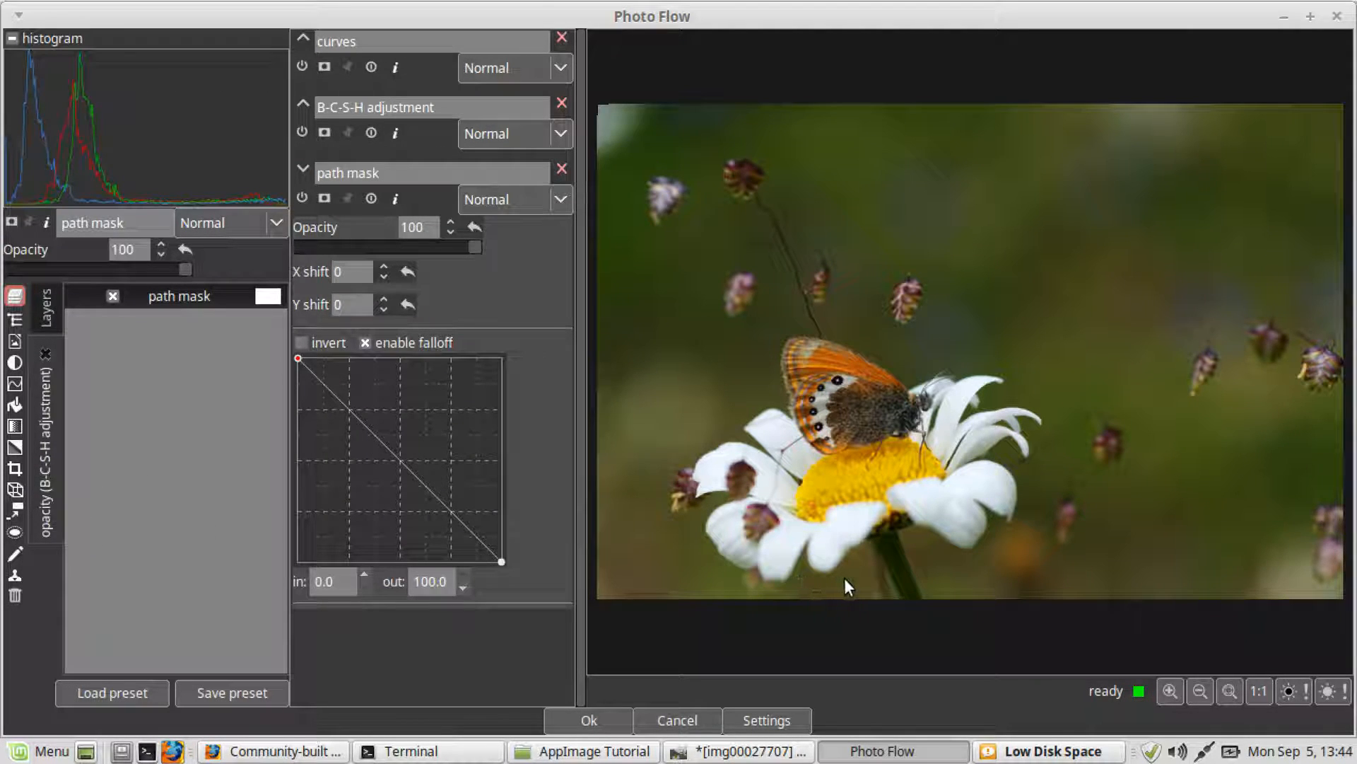
click(773, 588)
click(701, 554)
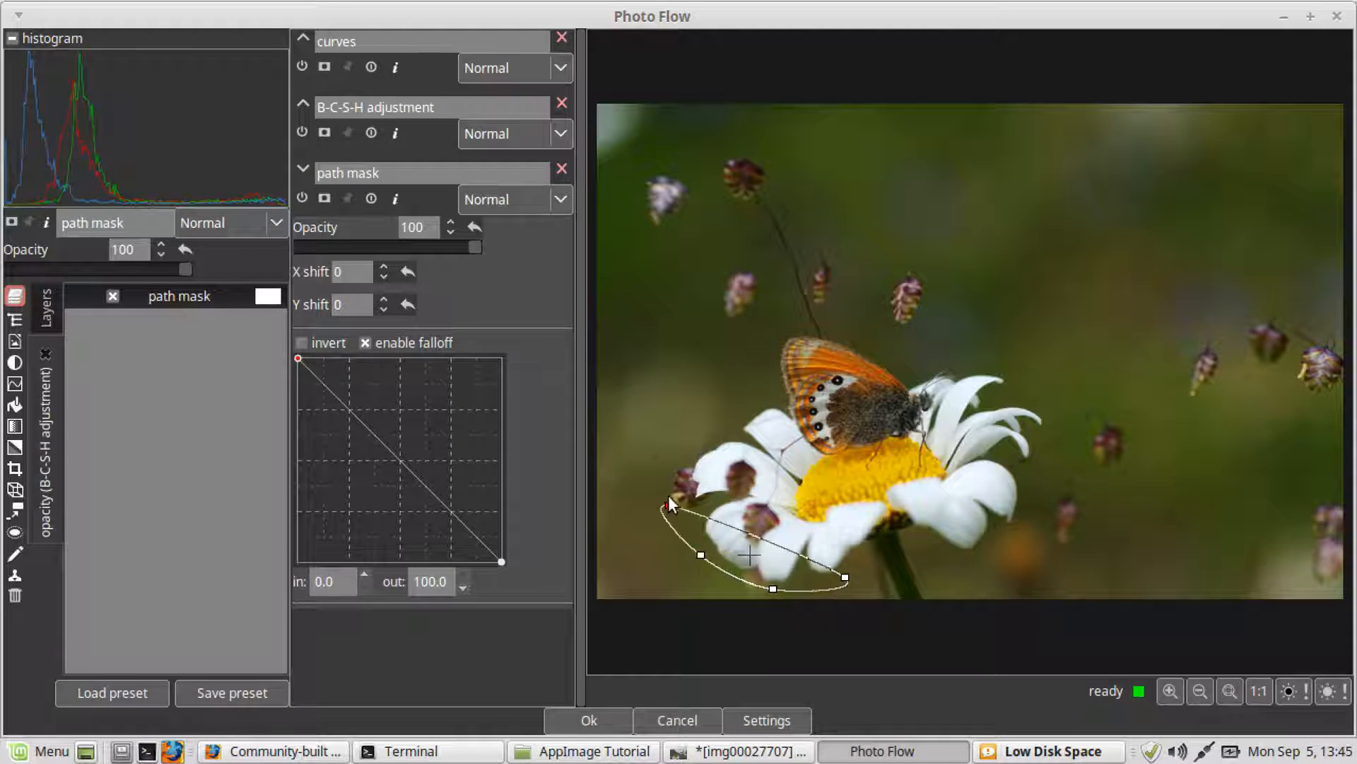
click(673, 472)
click(721, 428)
click(775, 393)
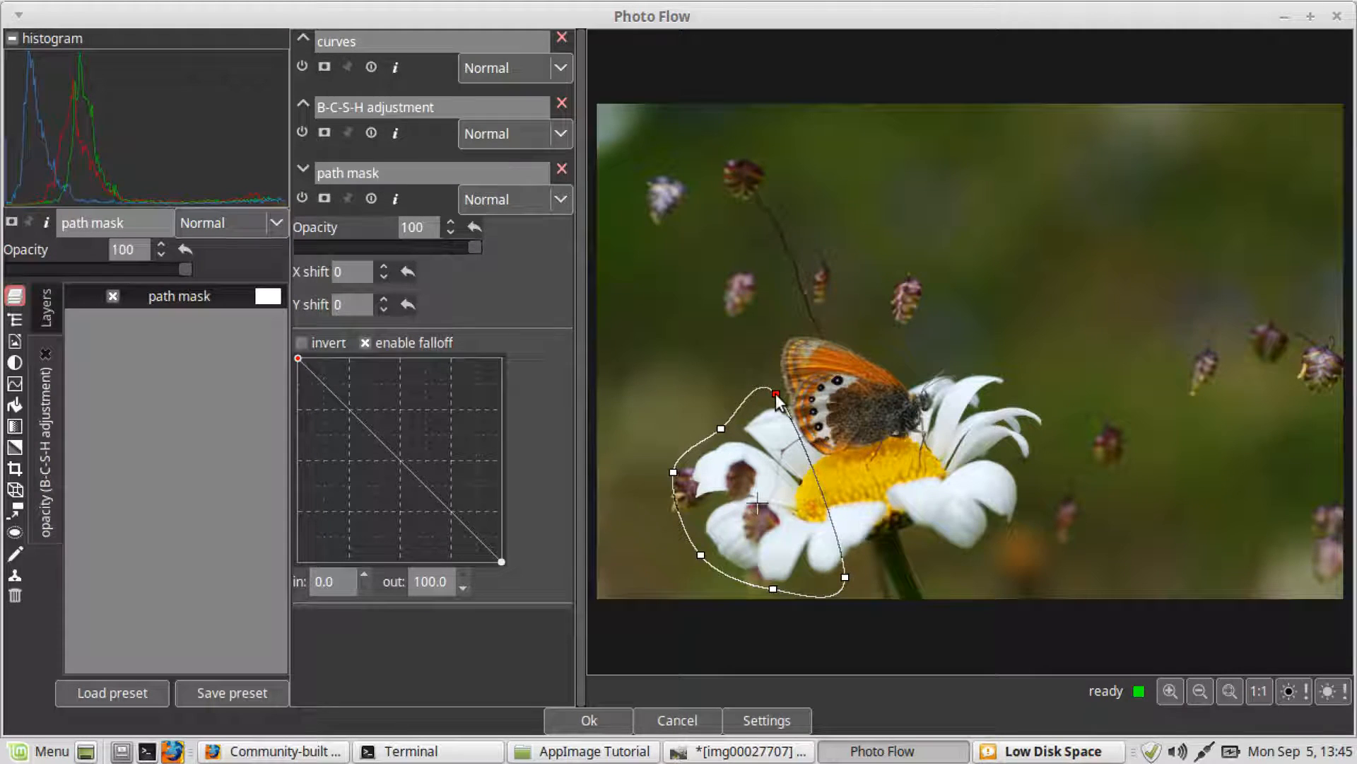
Step: Continue the mask path over the butterfly and around the daisy's right side, and close it near the stem
click(772, 335)
click(833, 330)
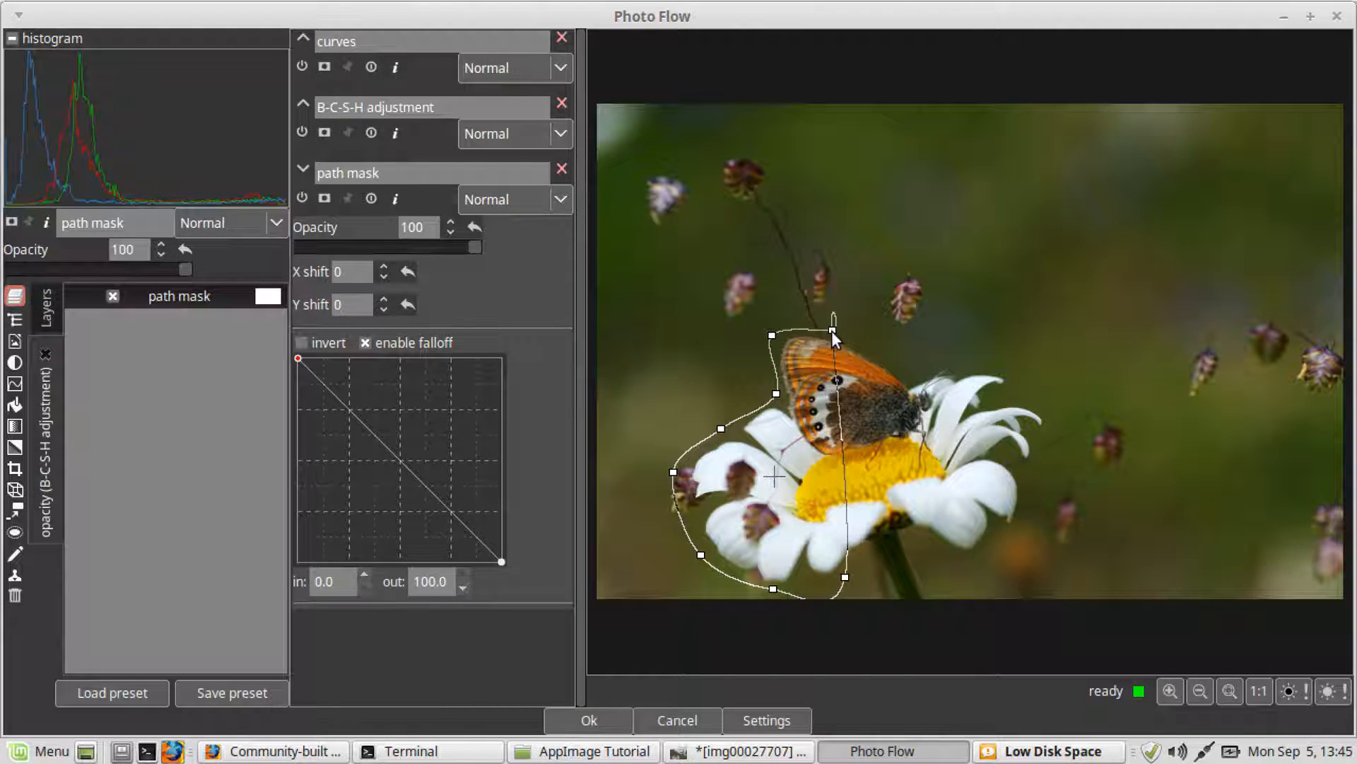
click(885, 351)
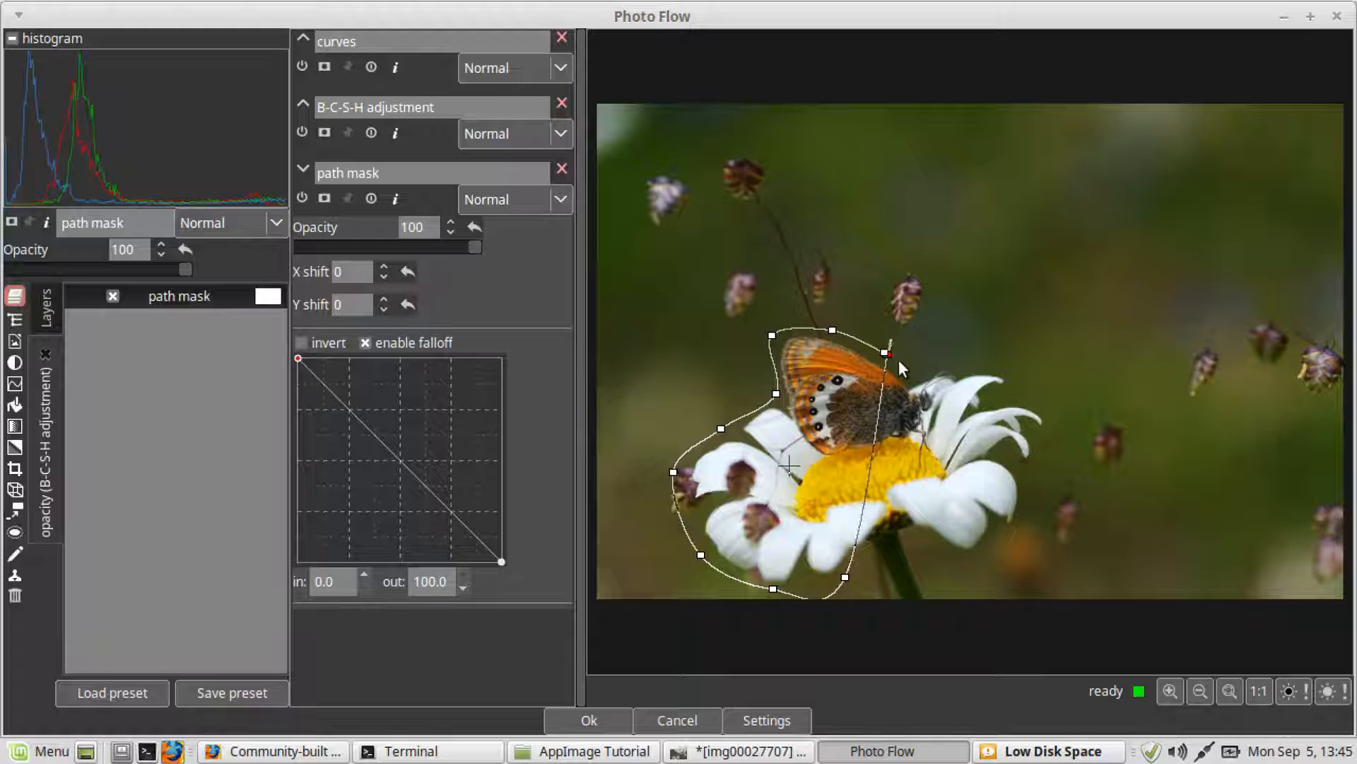
click(911, 372)
click(983, 364)
click(1029, 398)
click(1029, 476)
click(994, 551)
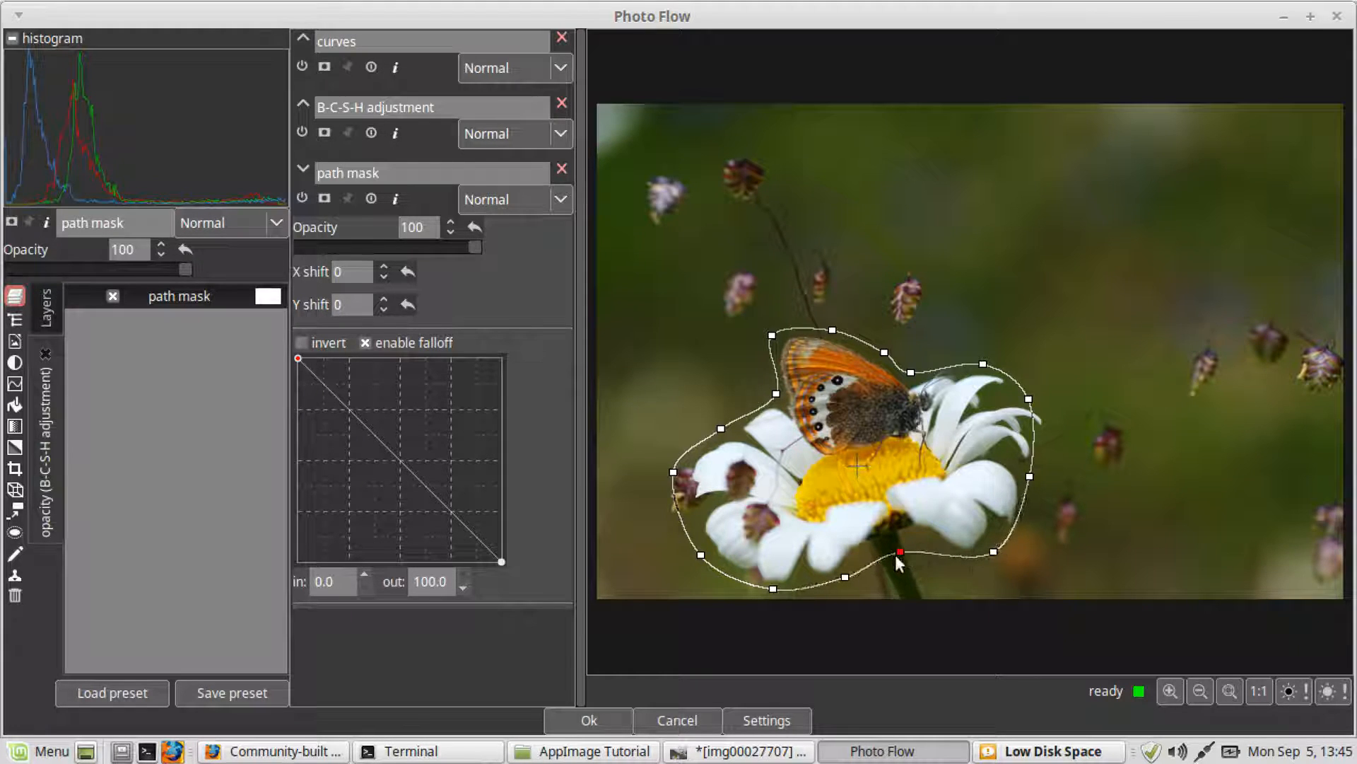
right_click(897, 553)
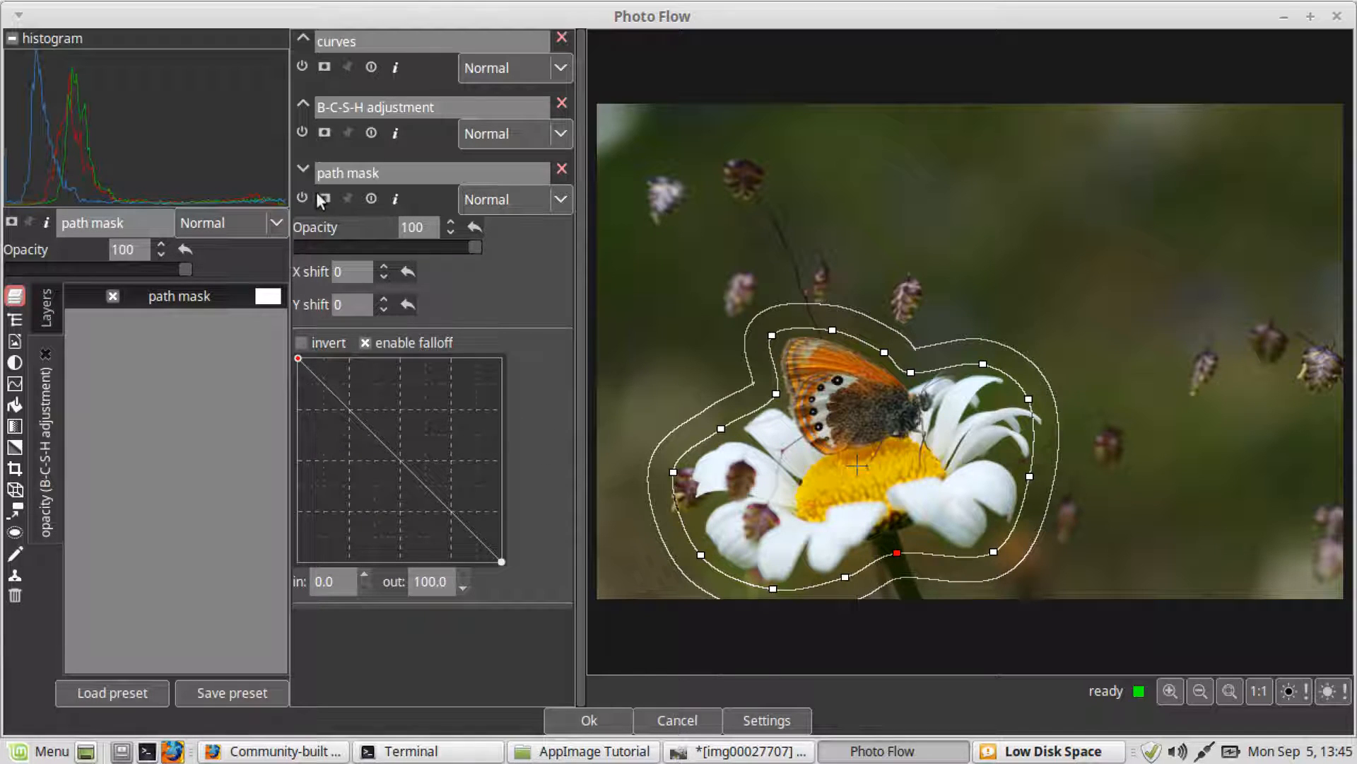
Step: Return from the opacity mask to the main layers, apply the PhotoFlow edits to the GIMP image, and dismiss the low disk space warning
click(307, 169)
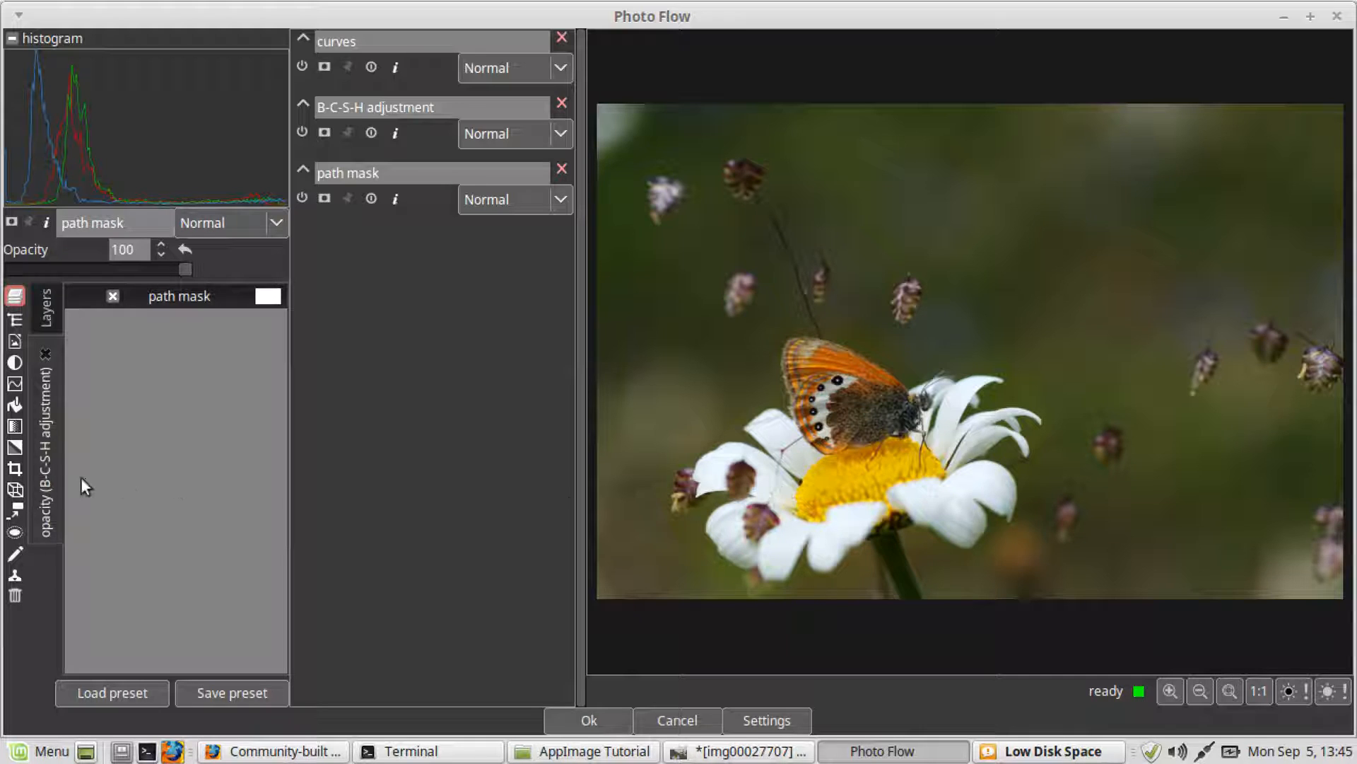
click(35, 350)
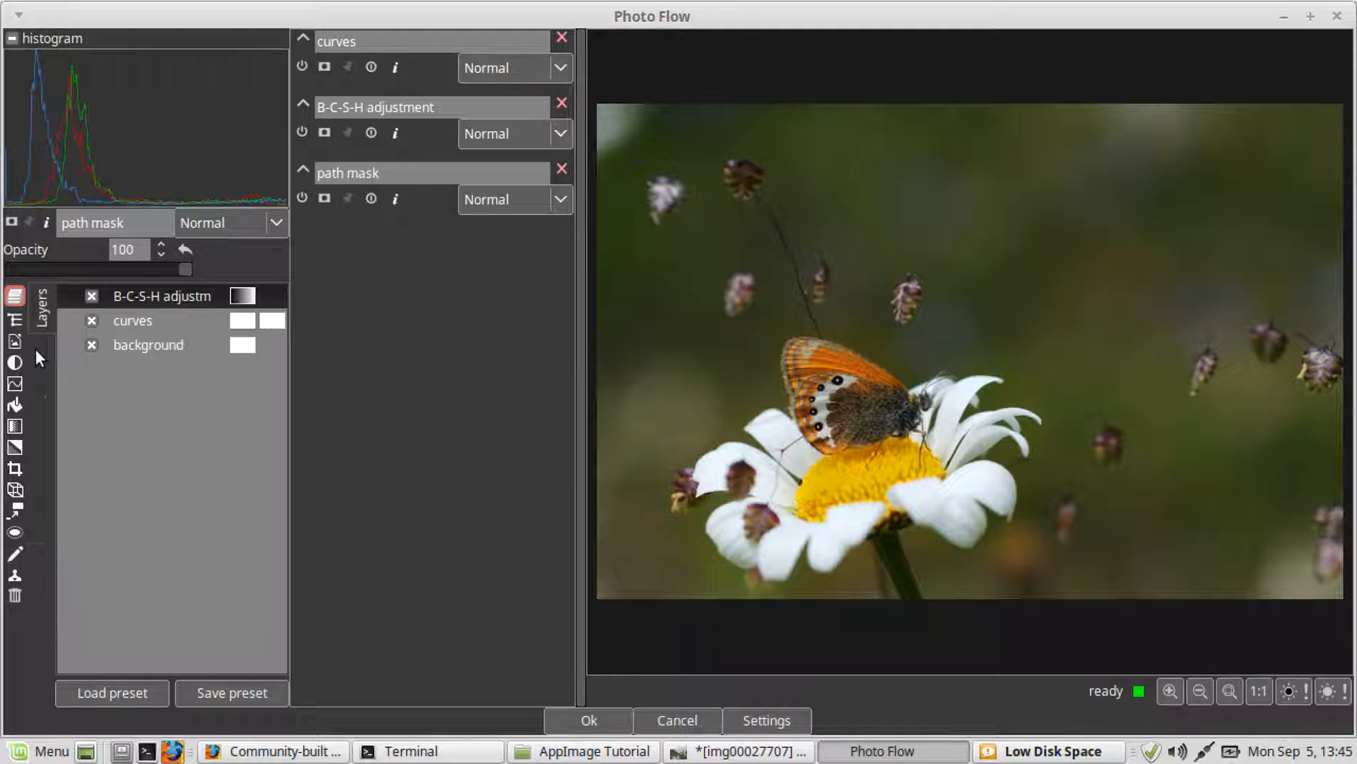
click(91, 296)
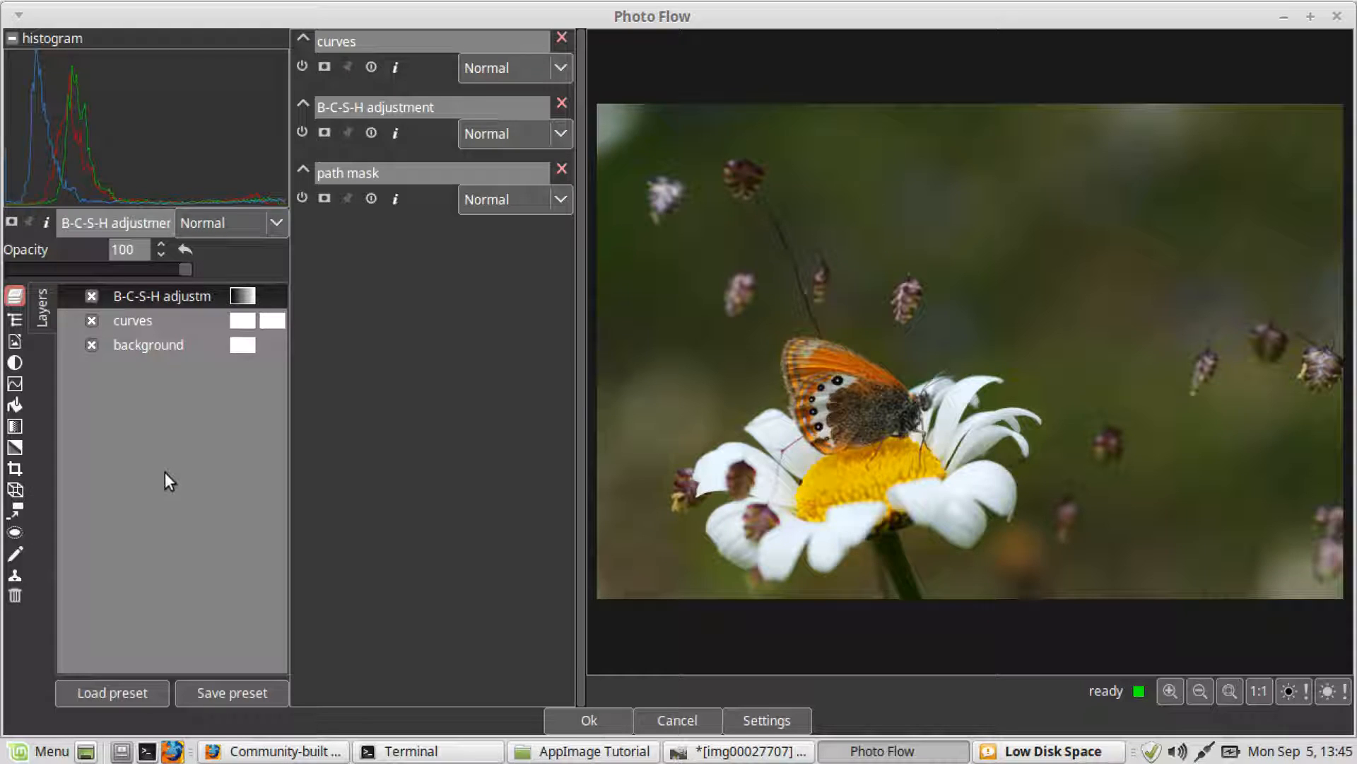
click(567, 720)
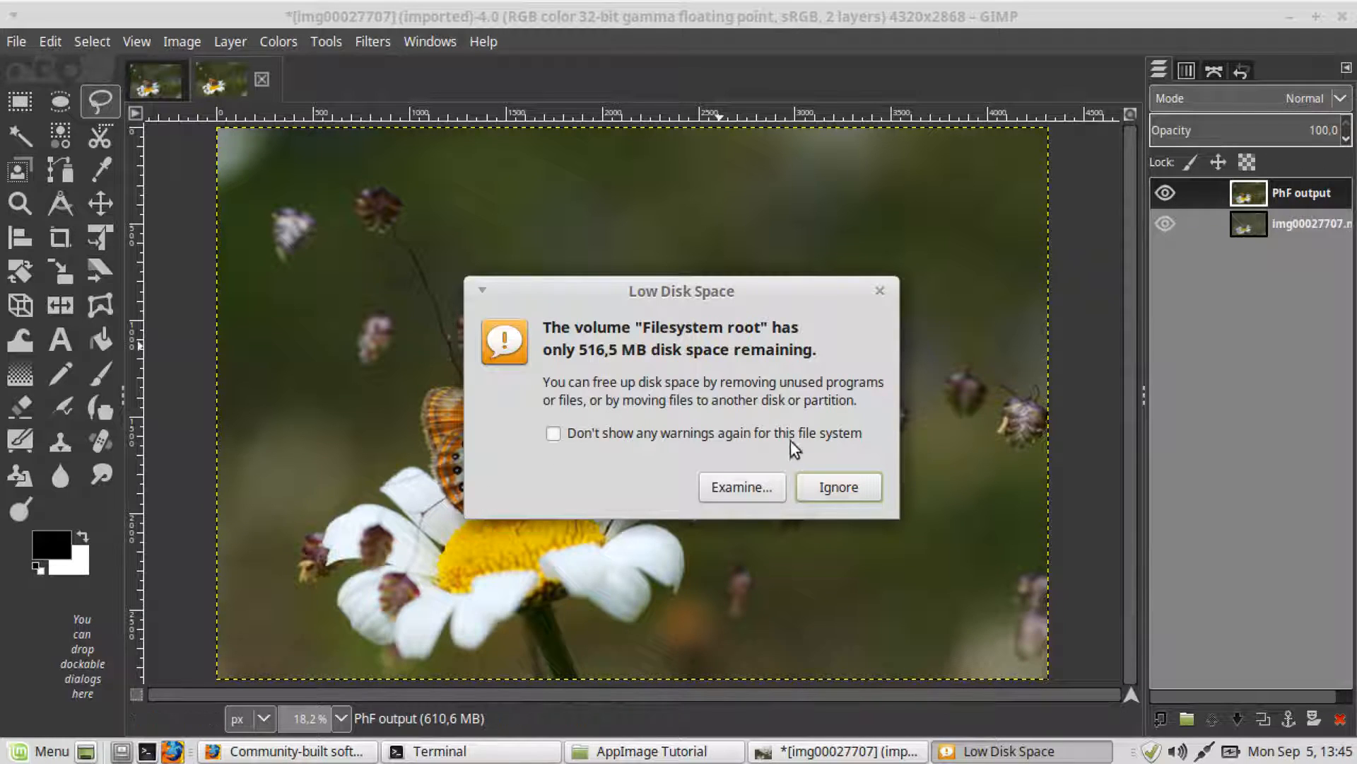
click(835, 487)
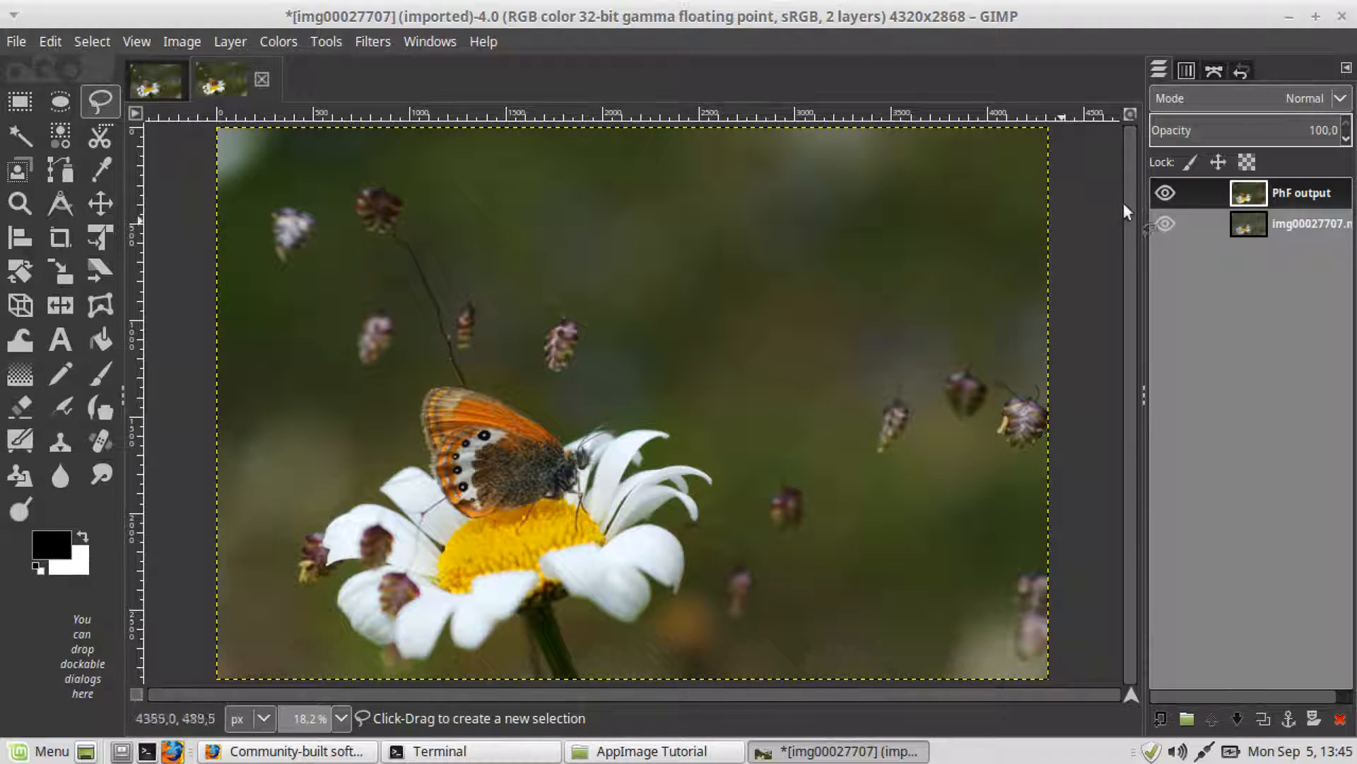
Step: Inspect the PhF output layer at 100% zoom around the butterfly's head and body
click(1160, 196)
click(340, 719)
click(339, 566)
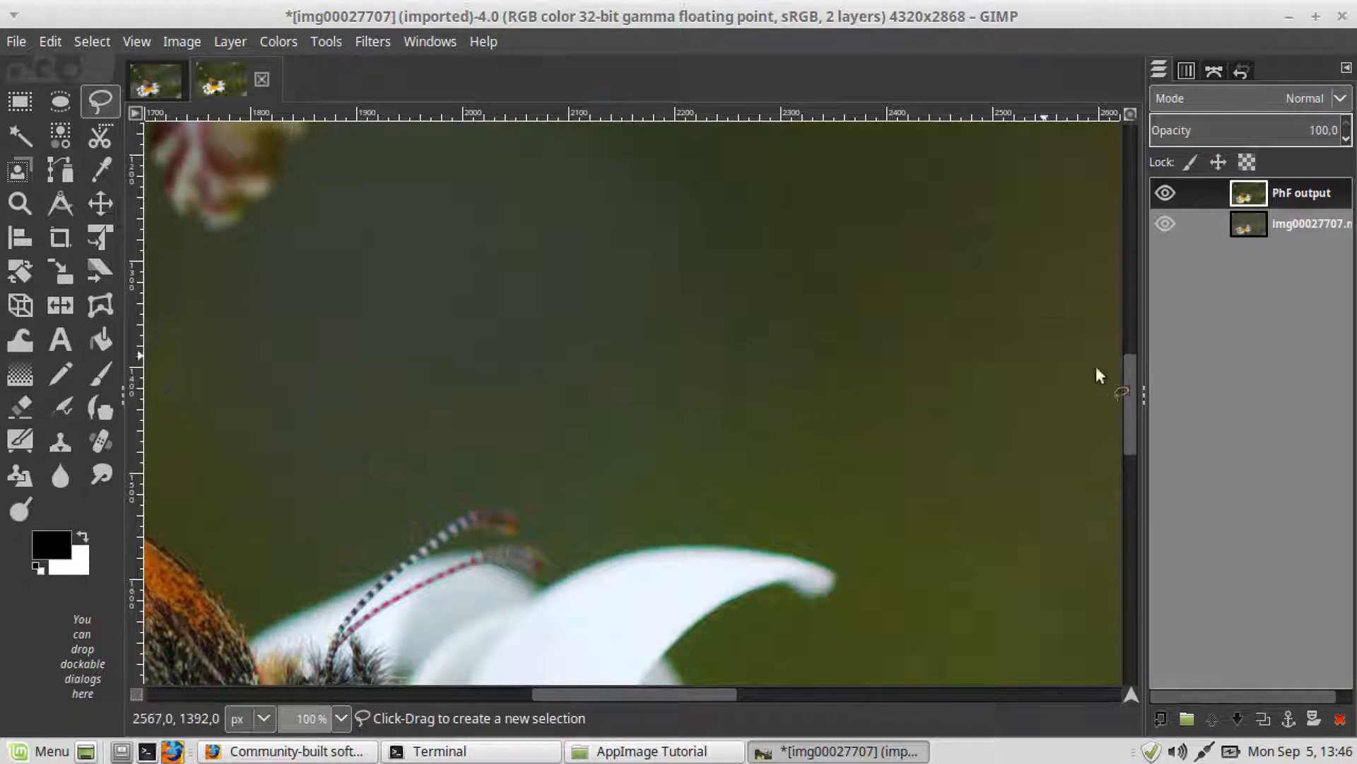
drag(1130, 376, 1138, 452)
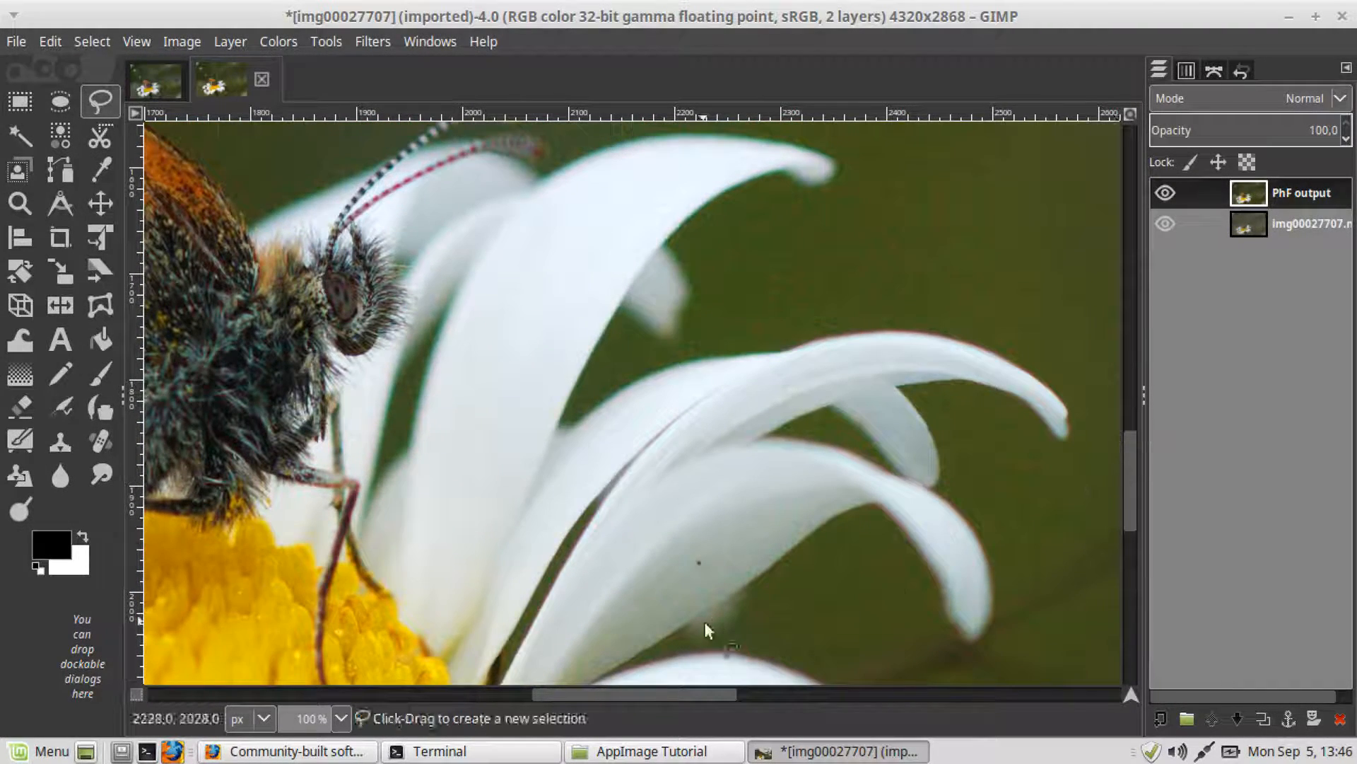
drag(671, 693, 597, 700)
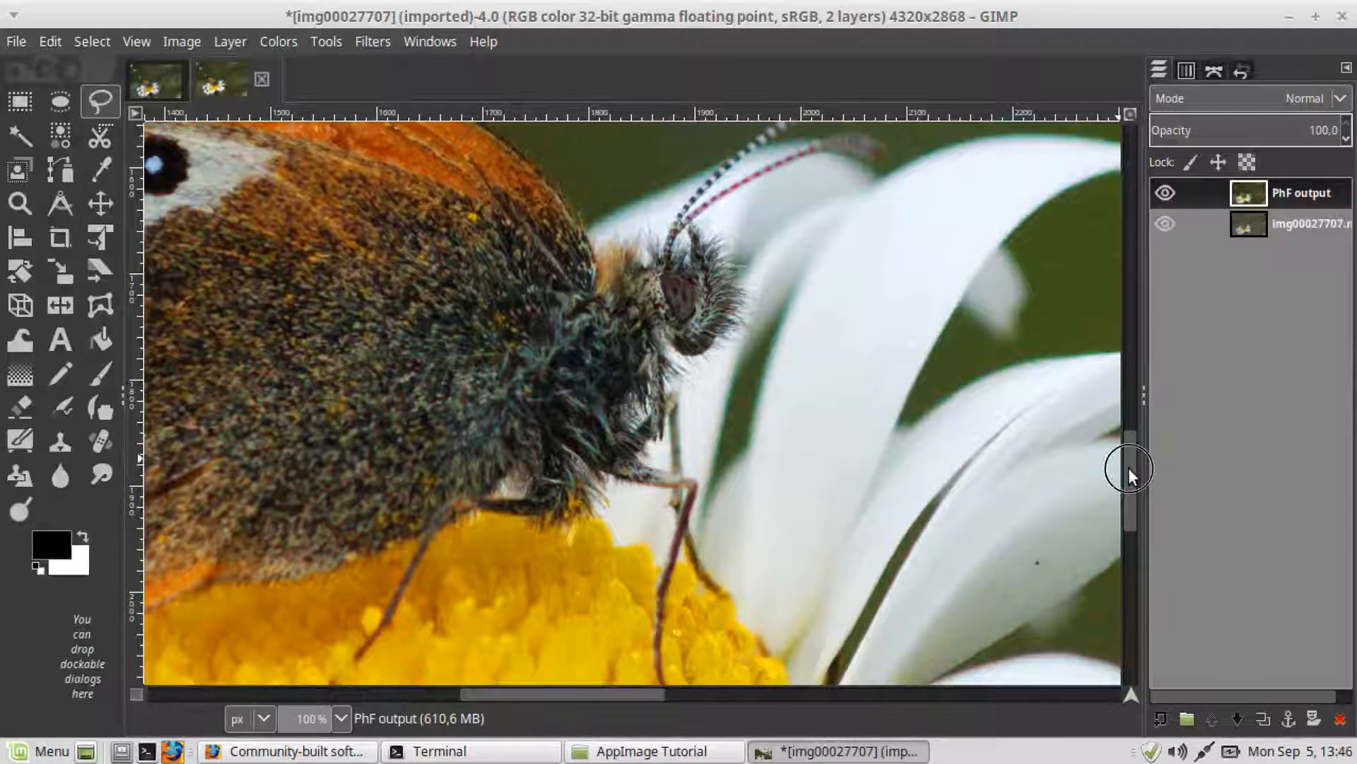
drag(1128, 465, 1130, 457)
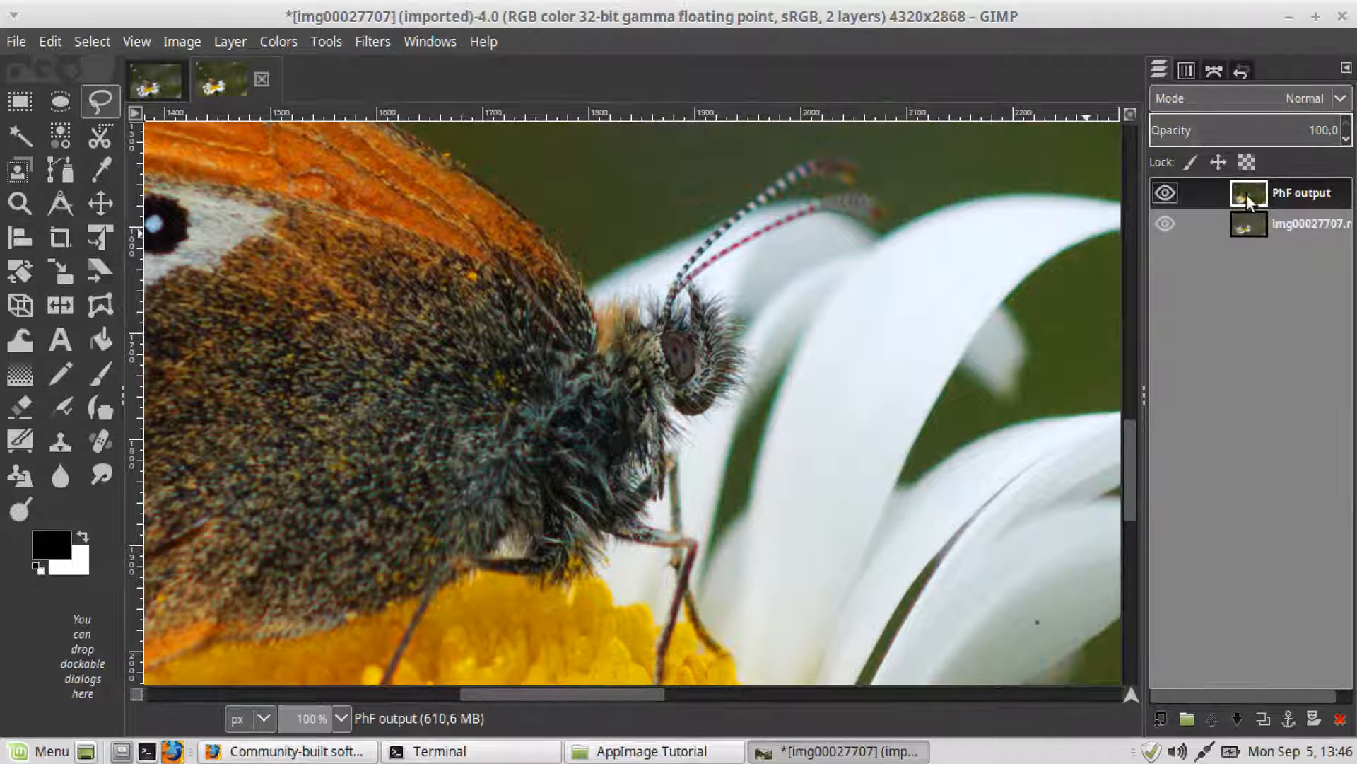
Step: Reopen the PhF output layer in PhotoFlow with the option to edit the current layer
click(369, 41)
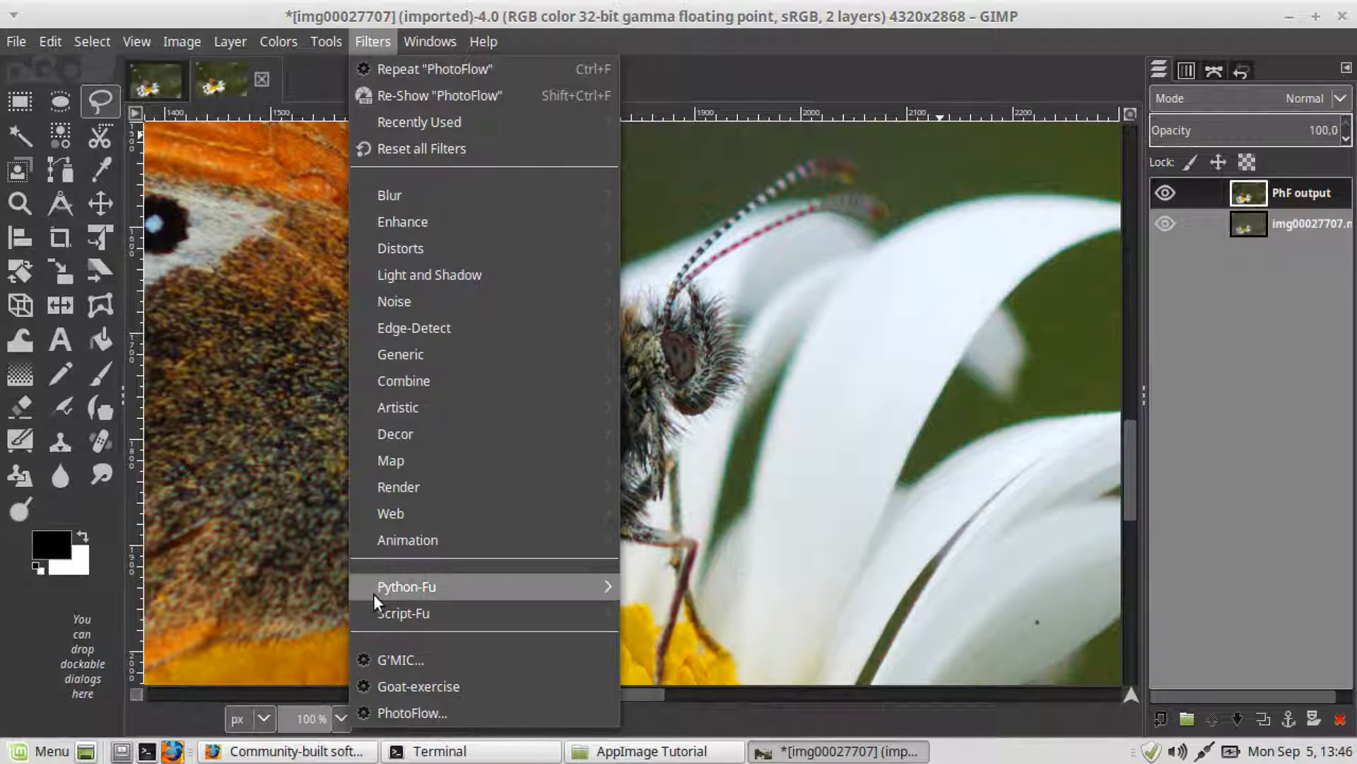
click(430, 714)
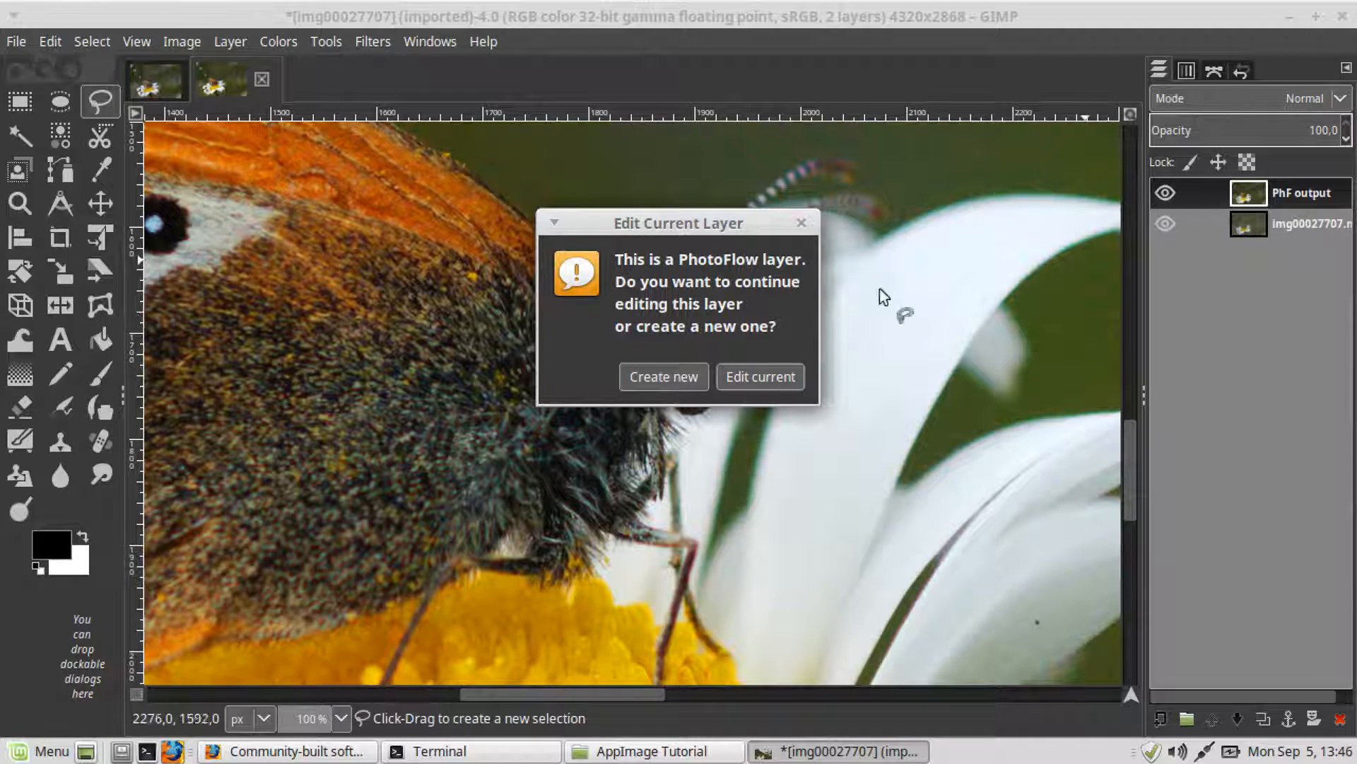
click(763, 380)
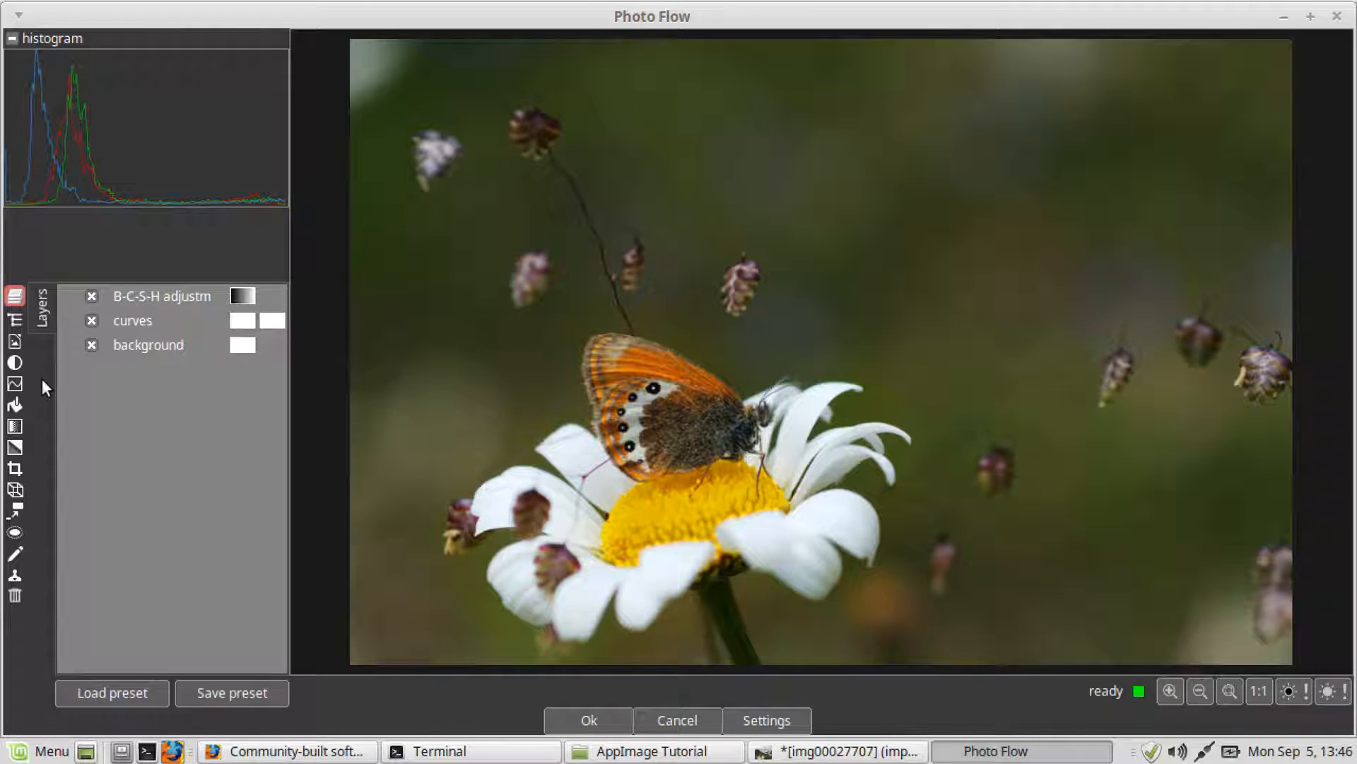
Step: Add a Sharpen layer above the B-C-S-H adjustment
click(15, 297)
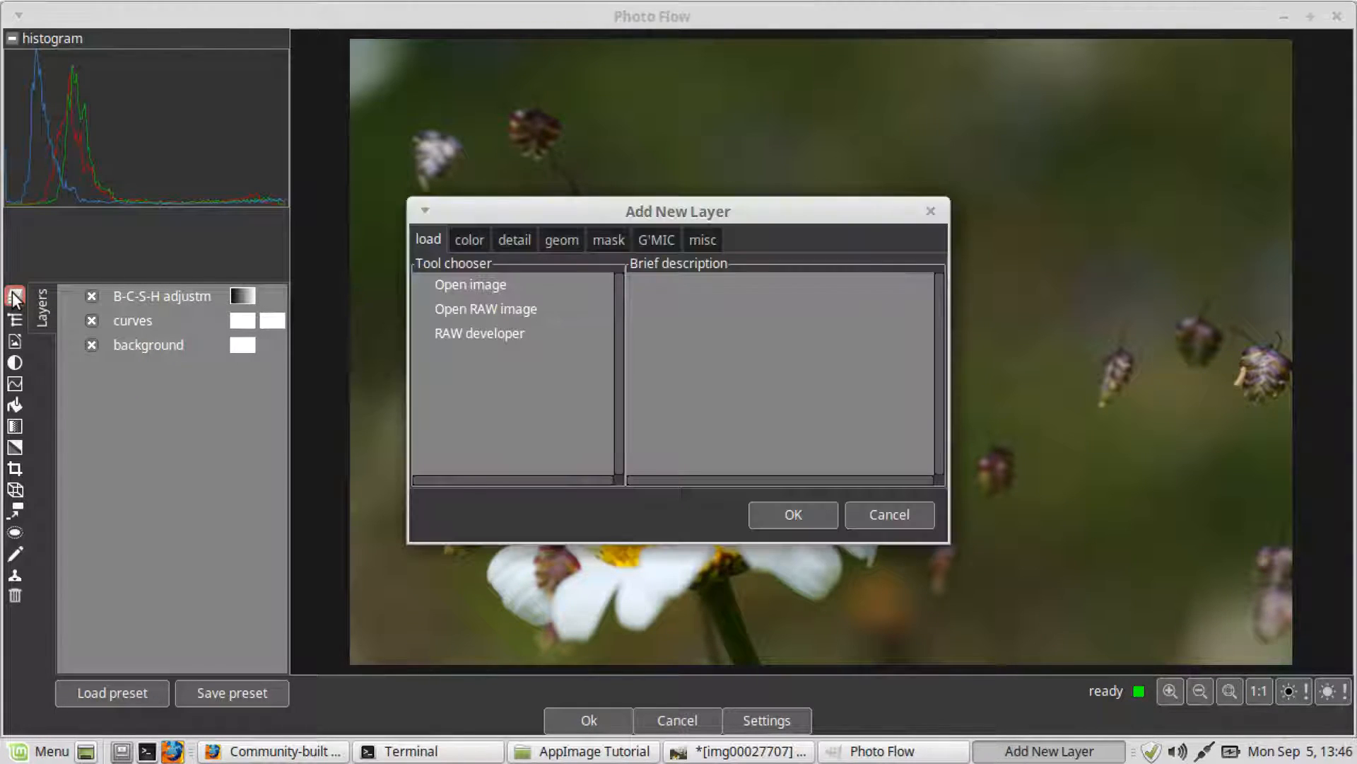
click(516, 238)
click(465, 333)
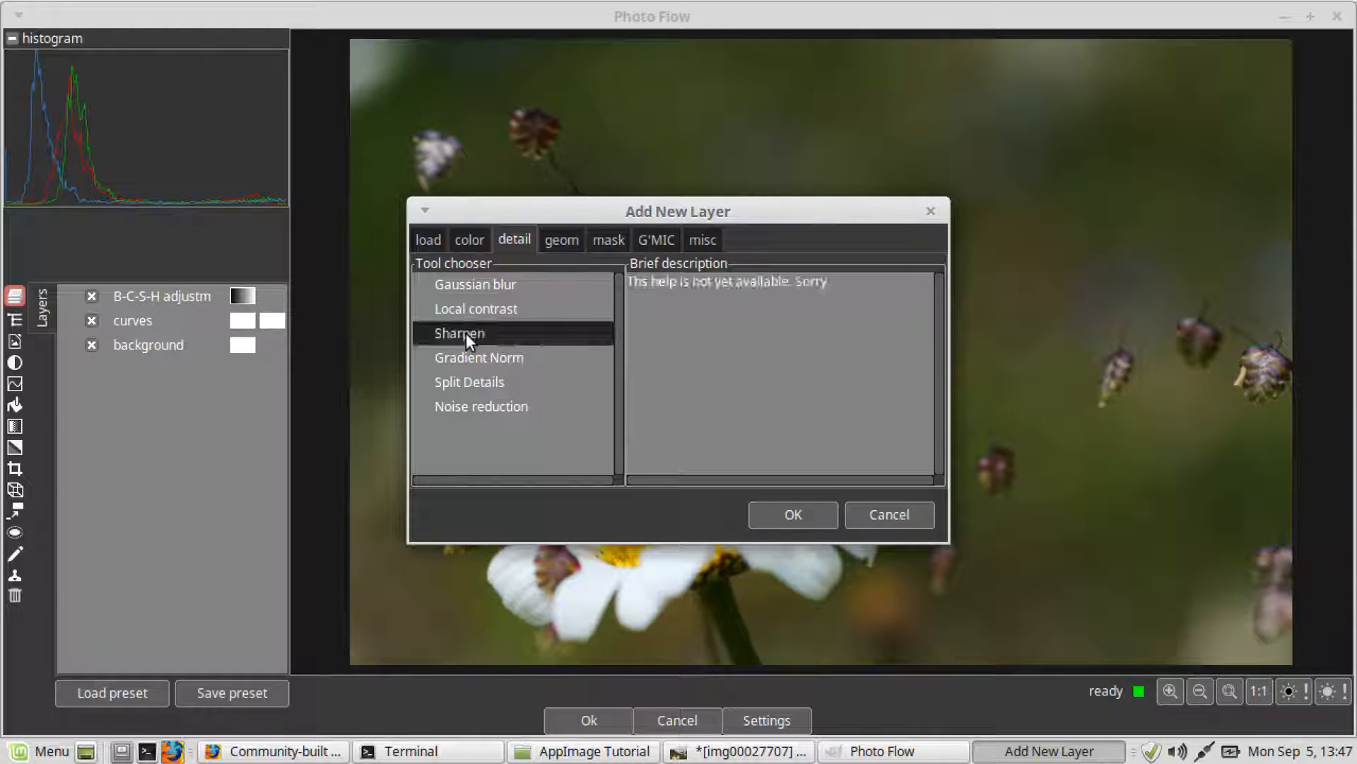
click(793, 515)
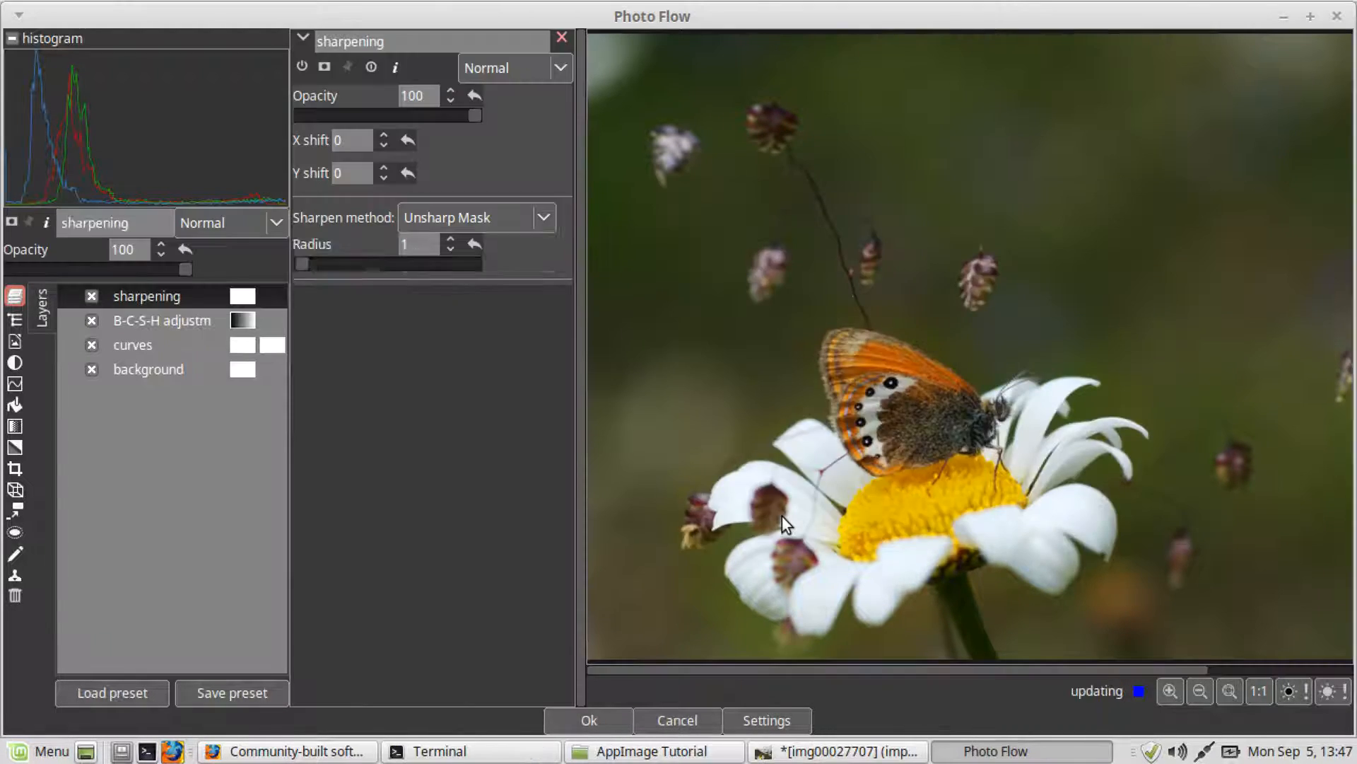
Step: Set the Unsharp Mask radius of the sharpening layer to 1.5 while viewing the butterfly close up
double_click(909, 407)
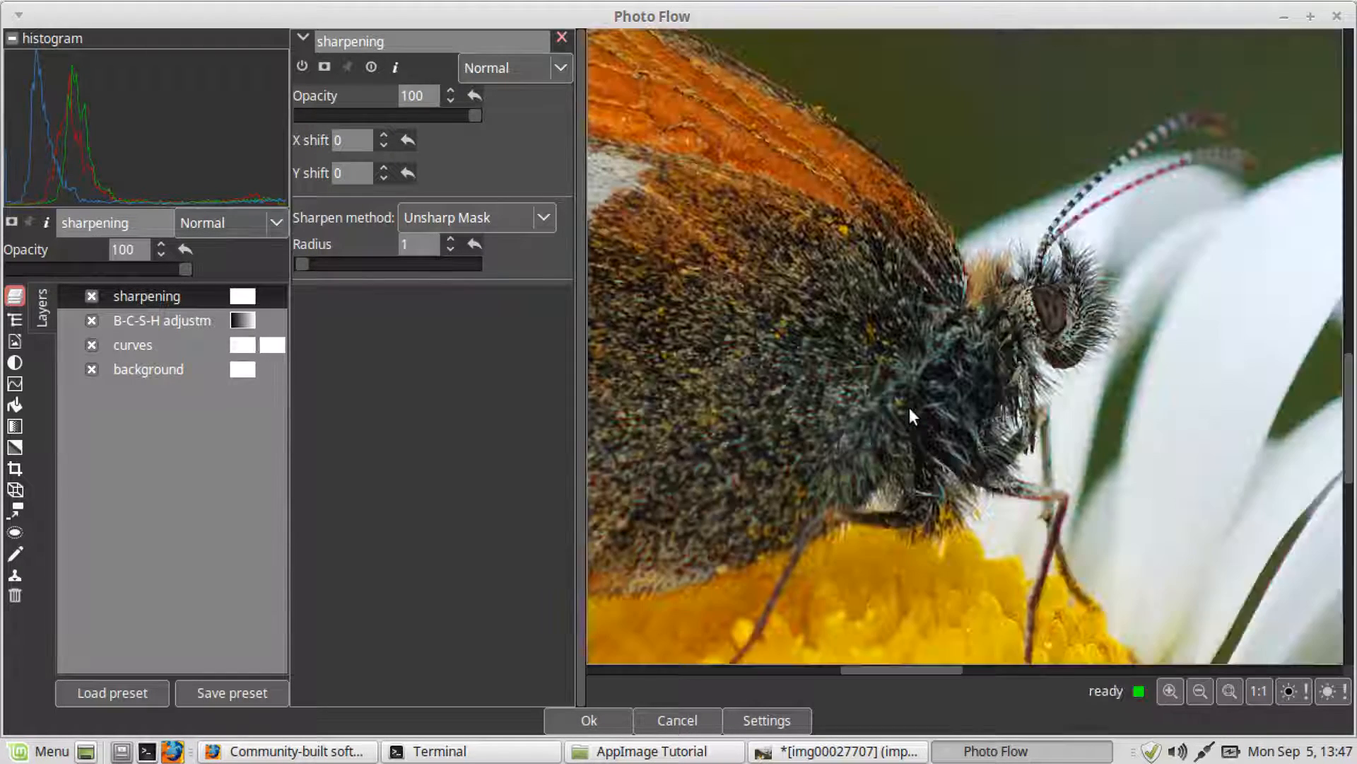
drag(423, 246, 355, 248)
text(1.5)
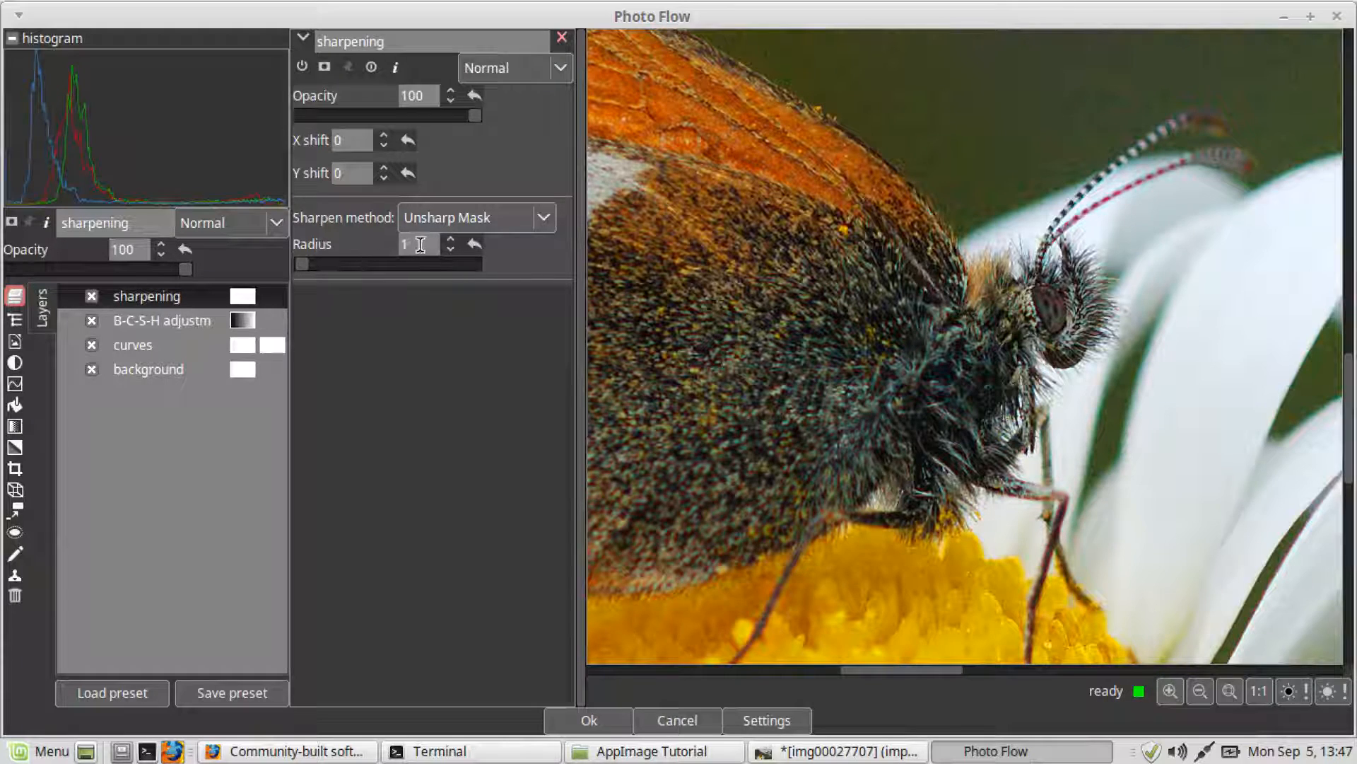
key(BackSpace)
text(5)
key(Return)
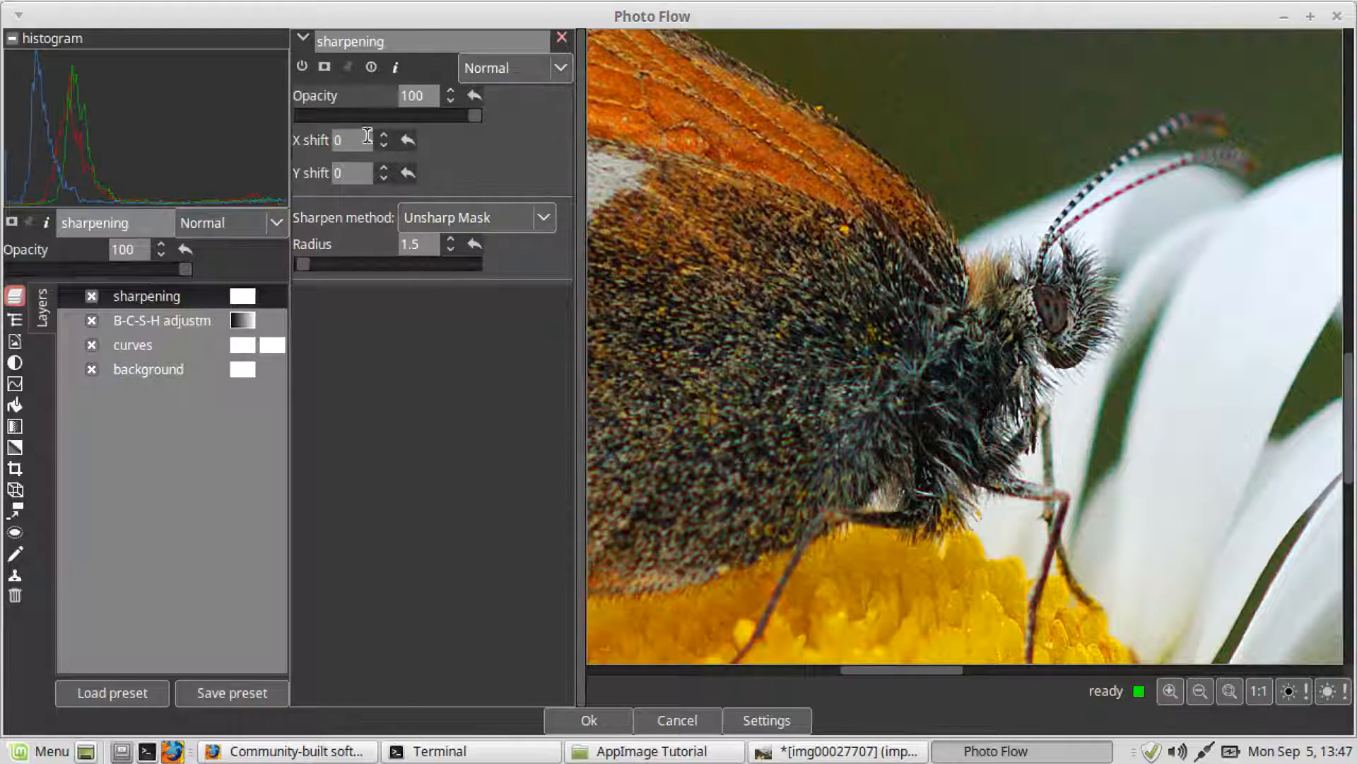
Step: Set the sharpening layer's opacity to 70 and apply the edits to the GIMP layer
click(416, 98)
key(BackSpace)
key(BackSpace)
text(70)
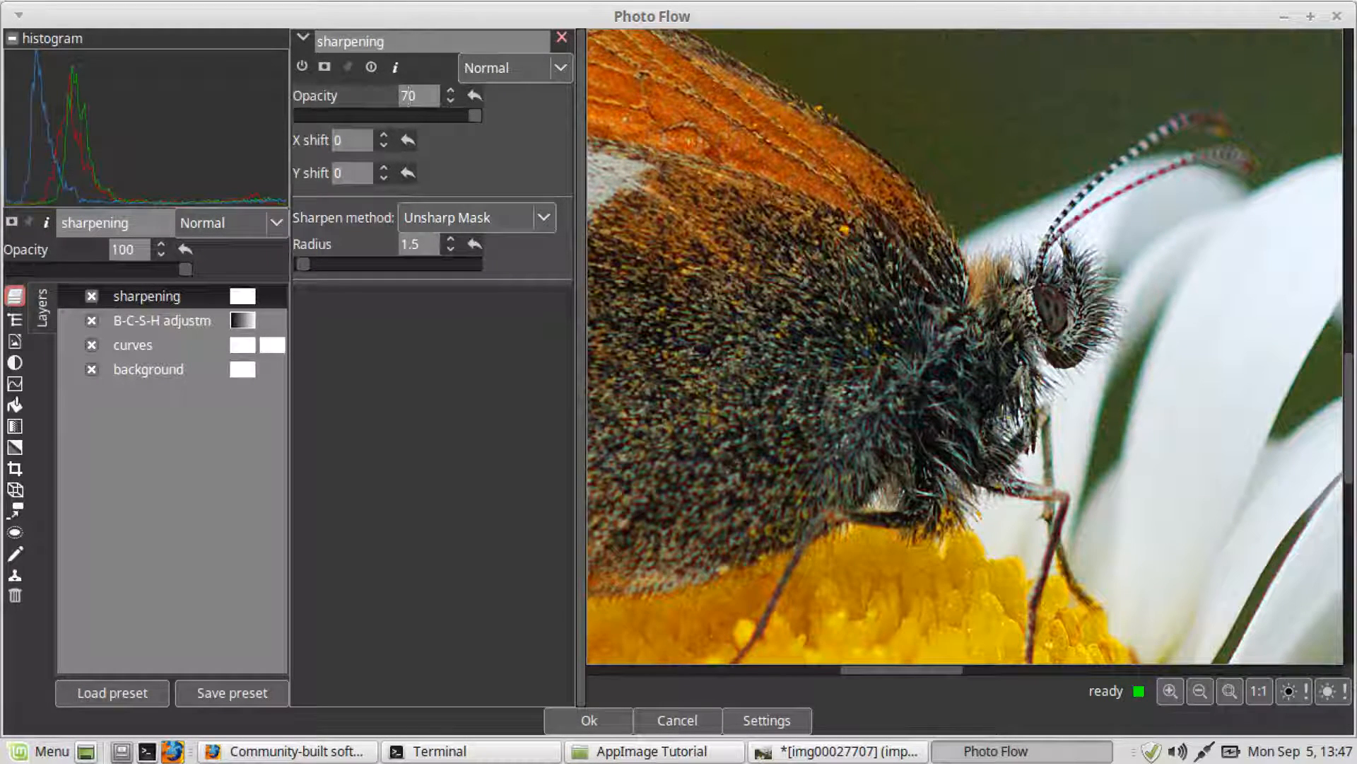
key(Return)
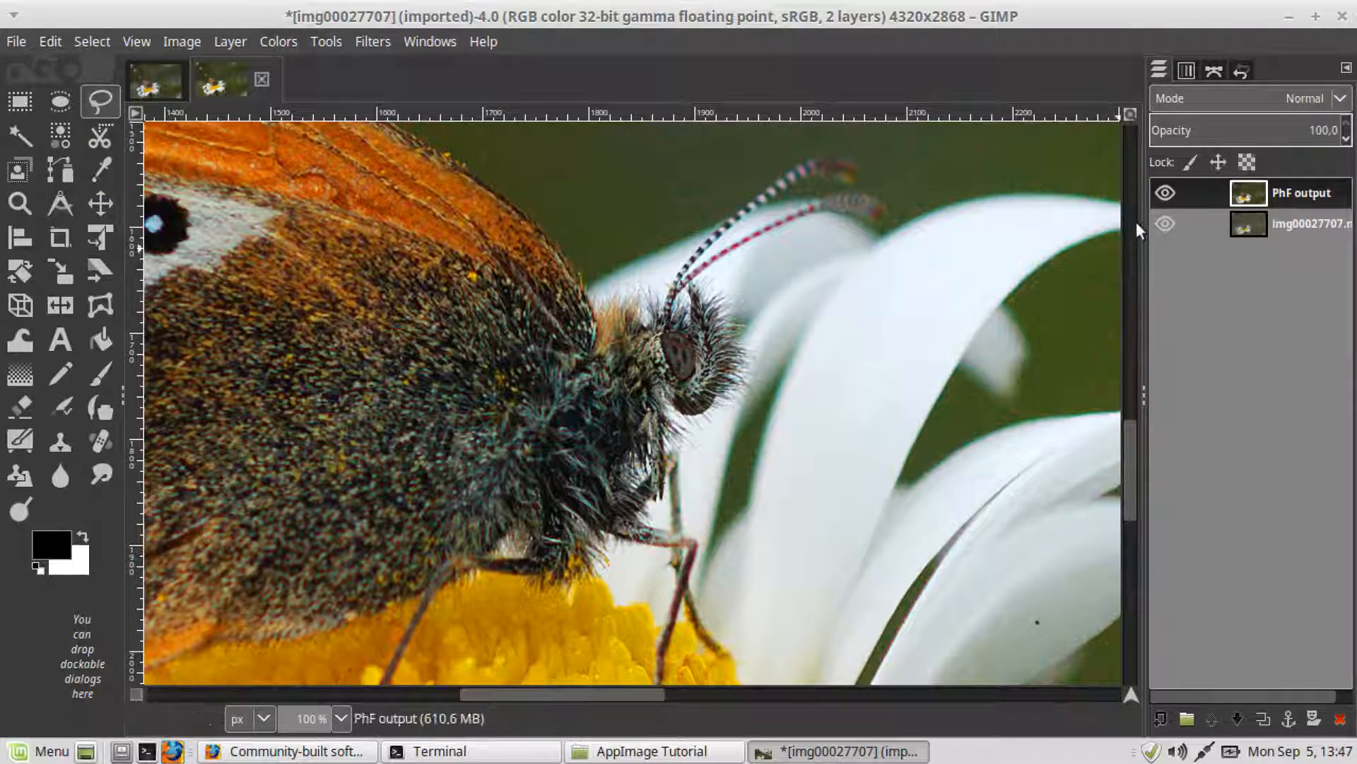
Step: Compare the image with the PhF output layer hidden and shown, and view the whole image again
click(1165, 193)
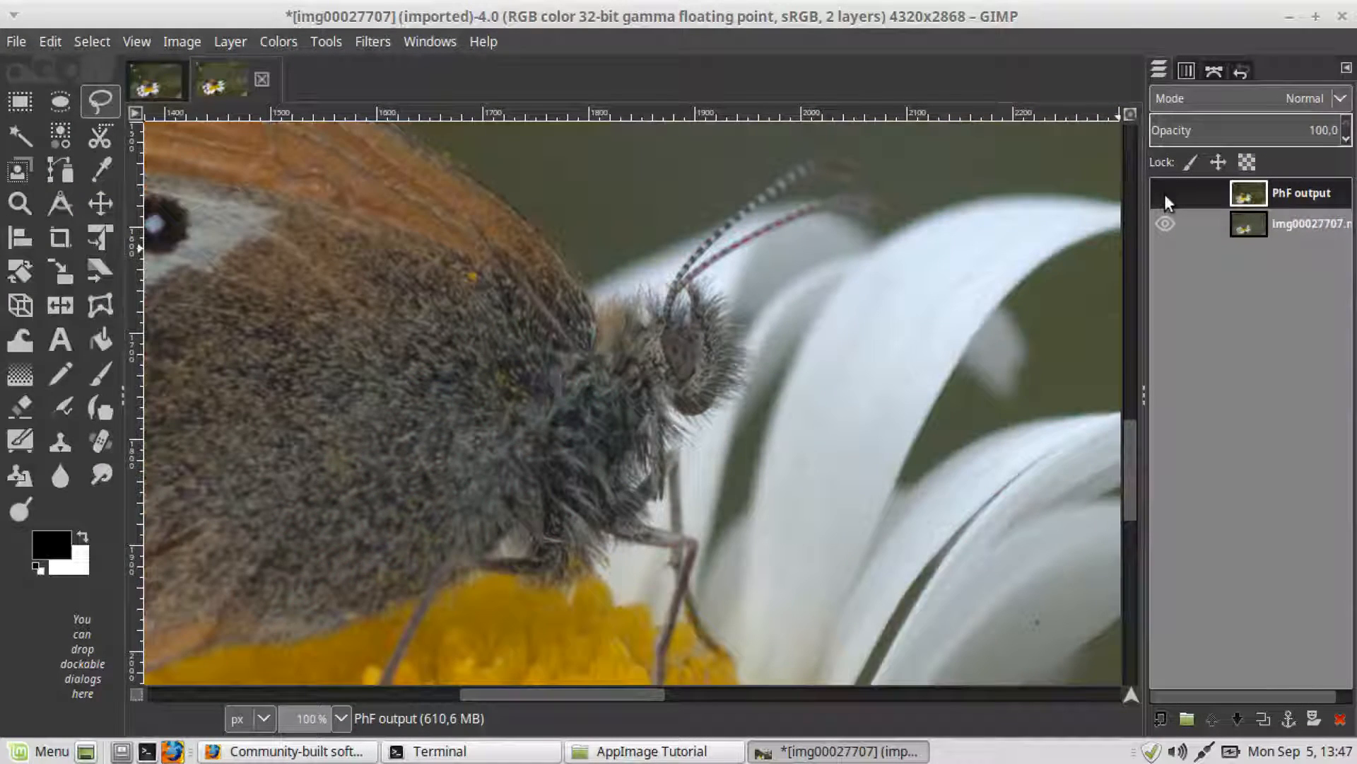
click(1164, 194)
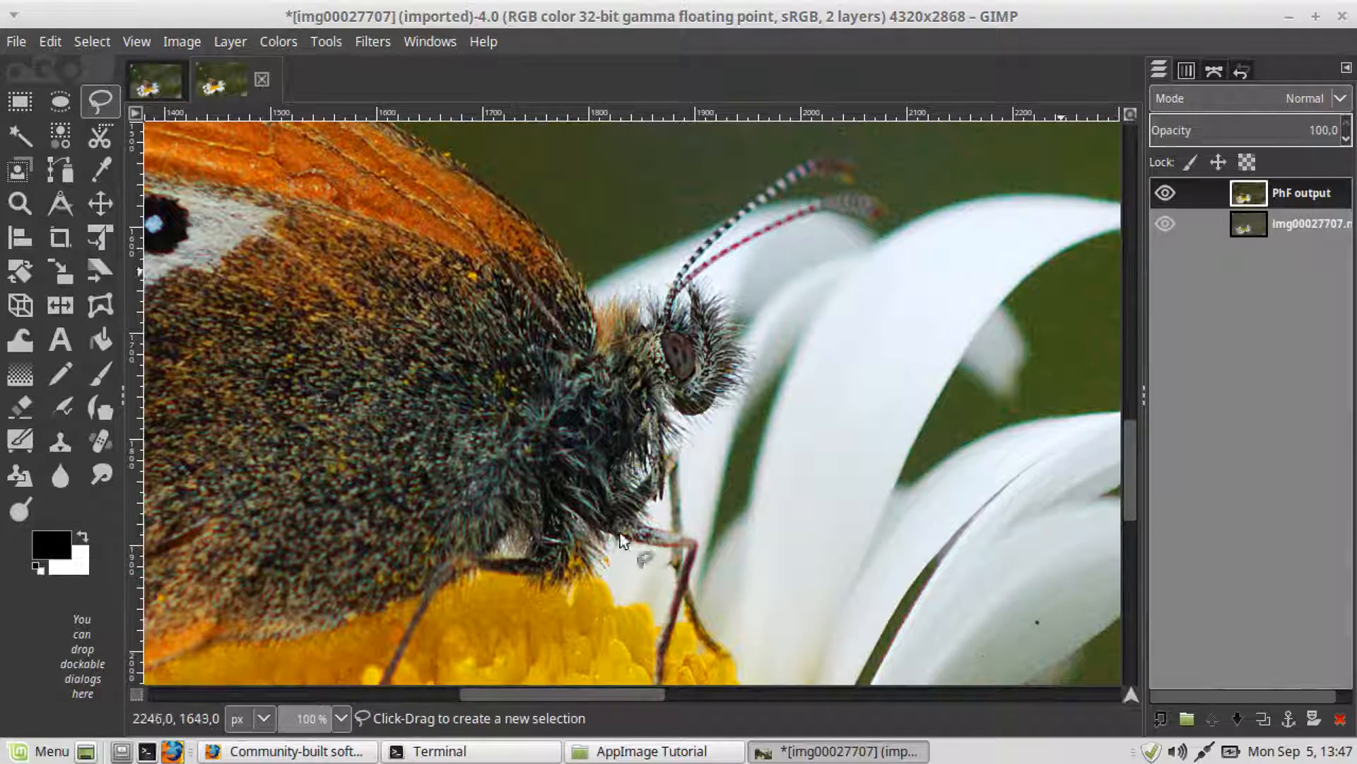
click(333, 726)
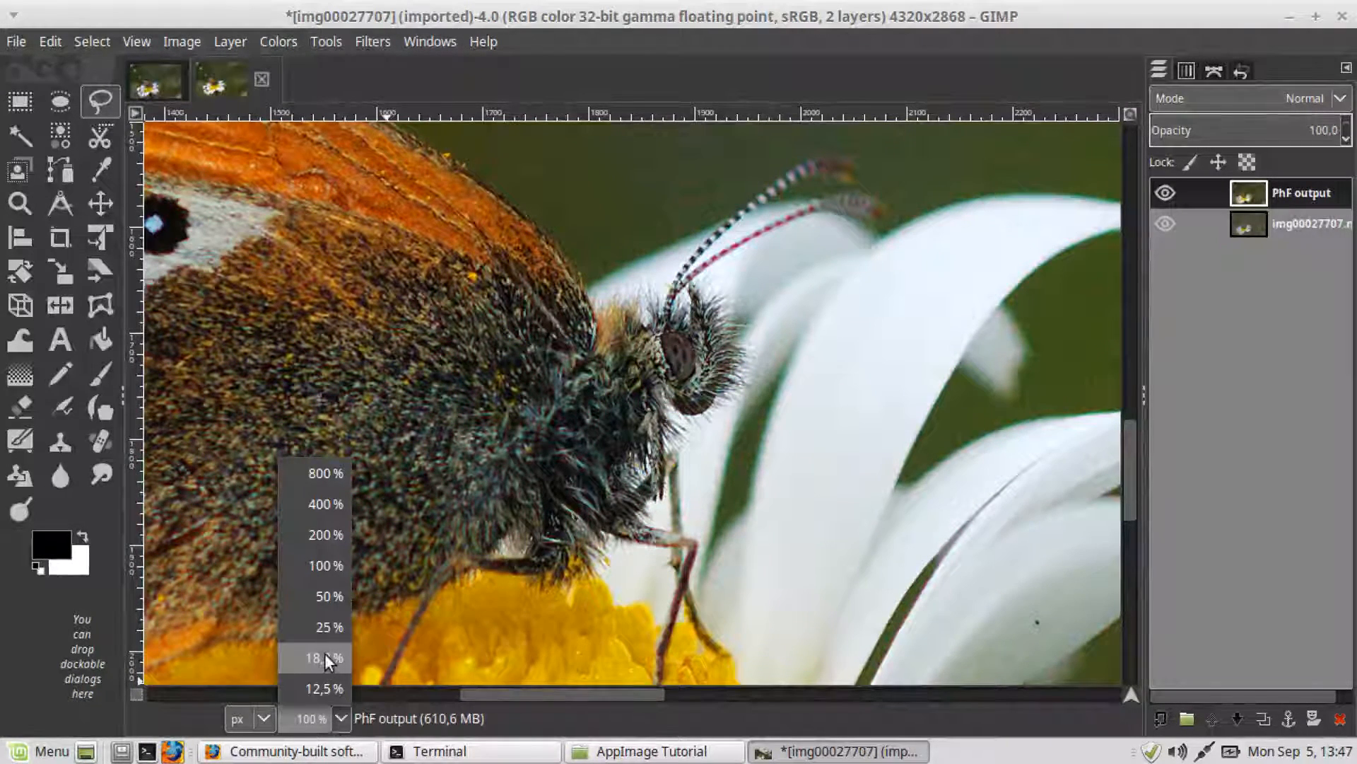
key(Escape)
key(ctrl+shift+j)
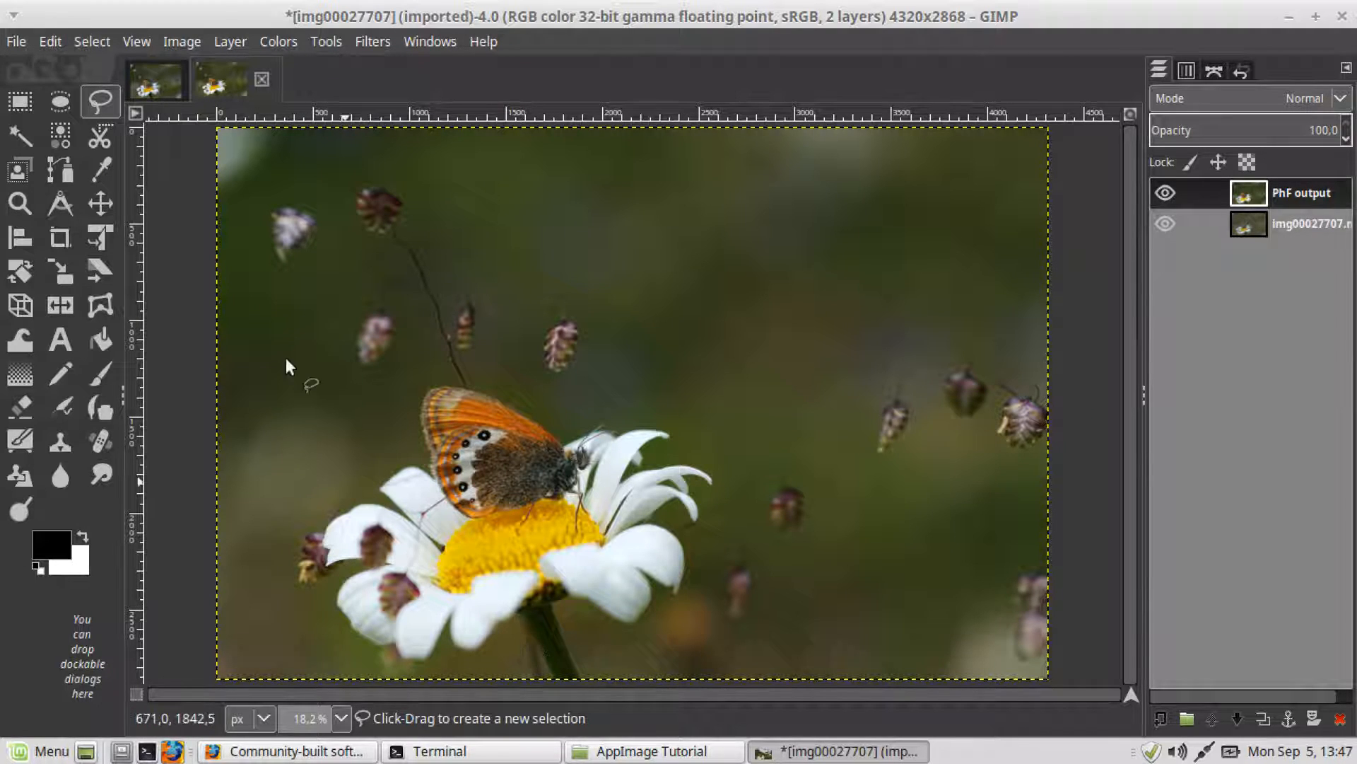
Step: Save the layered image as img00027707.xcf in the AppImage Tutorial folder, replacing the existing file
click(17, 44)
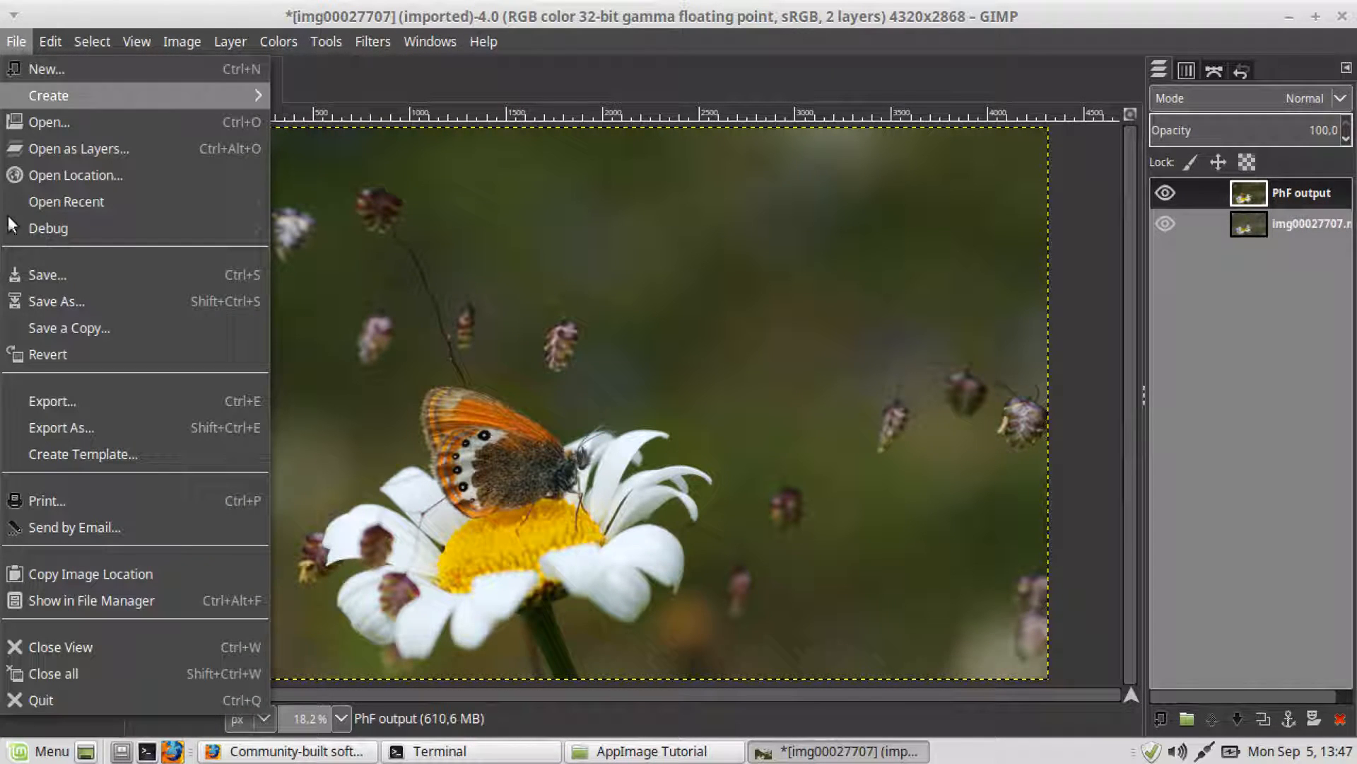
click(76, 302)
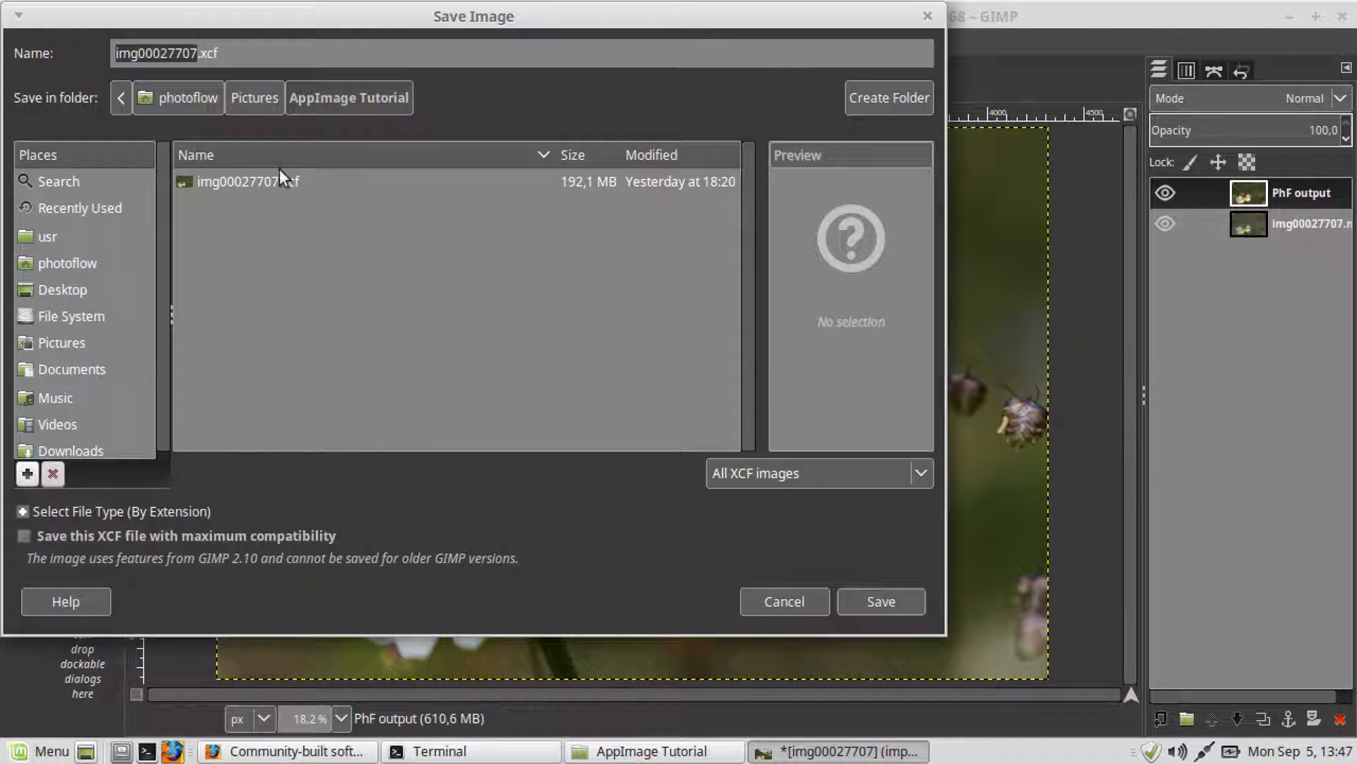
click(279, 169)
click(882, 602)
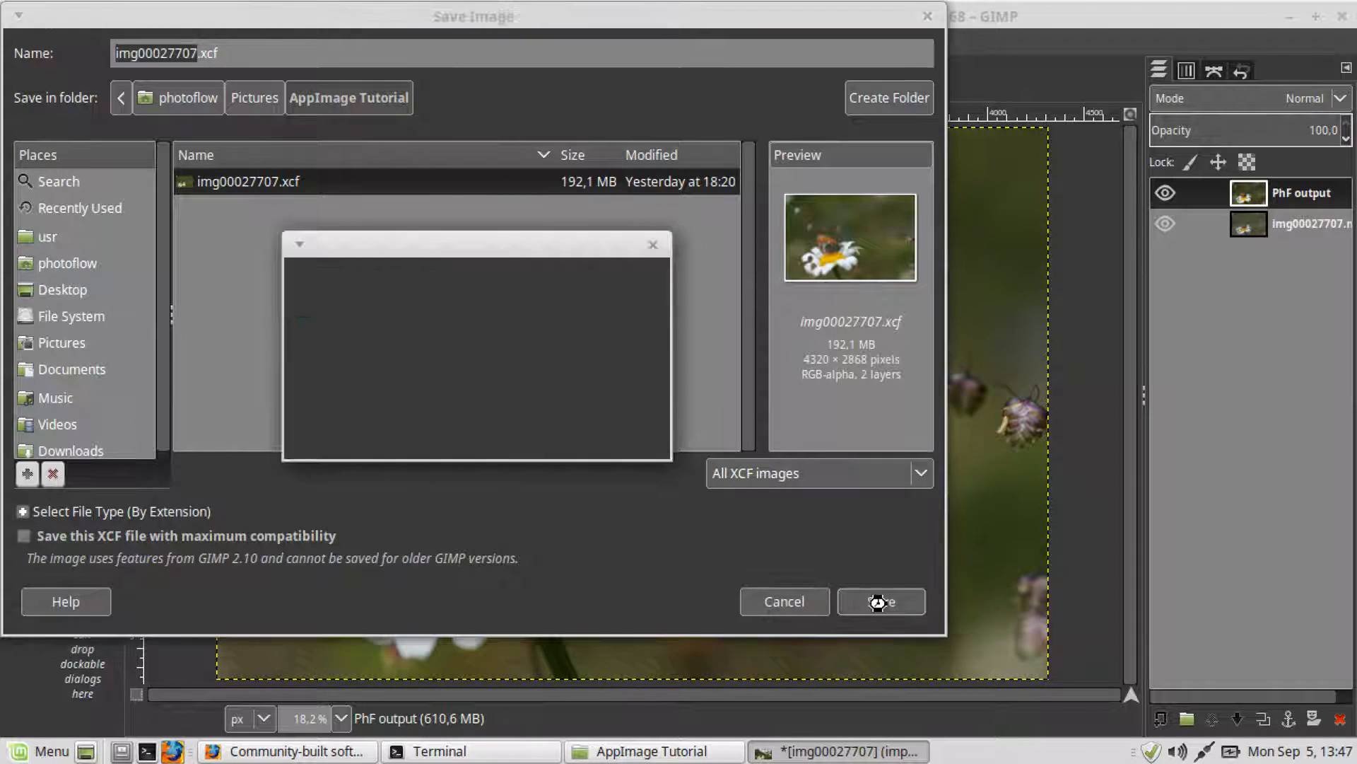
click(628, 430)
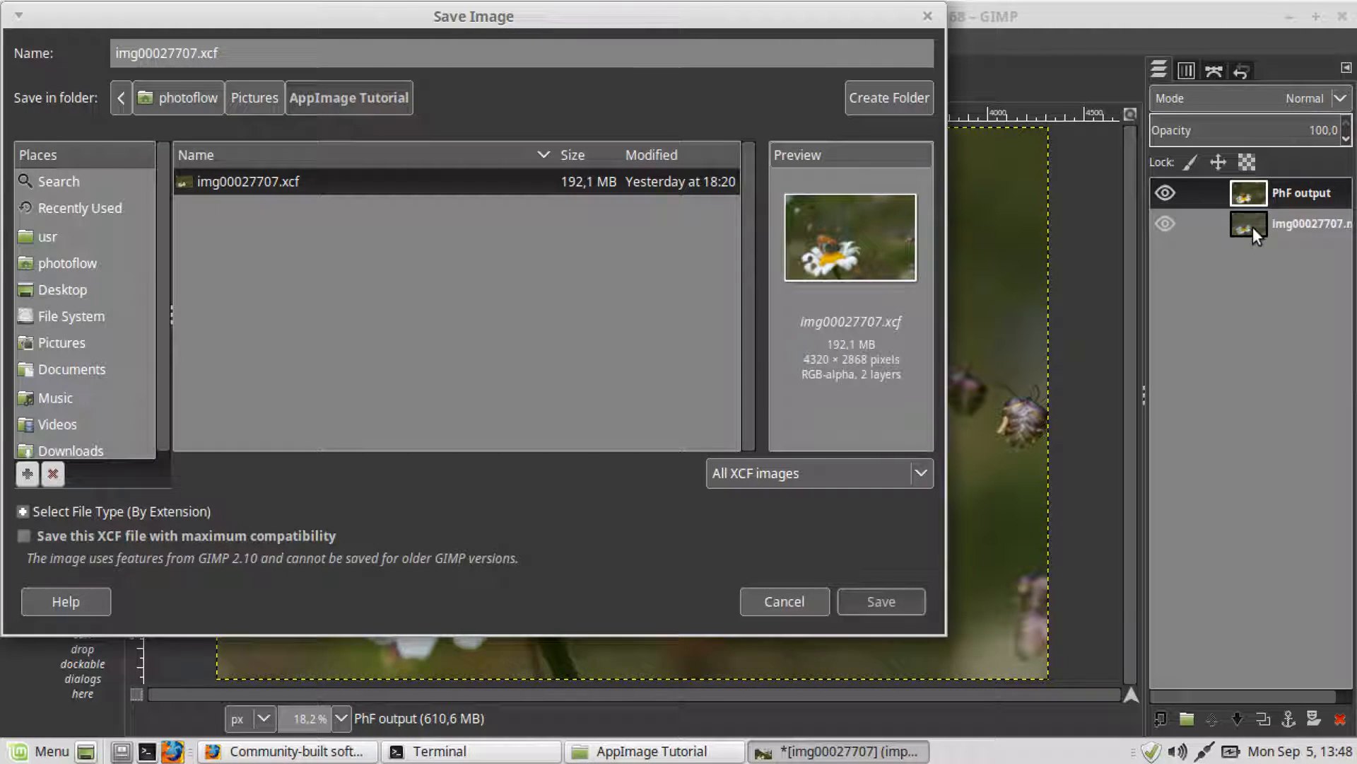
key(Return)
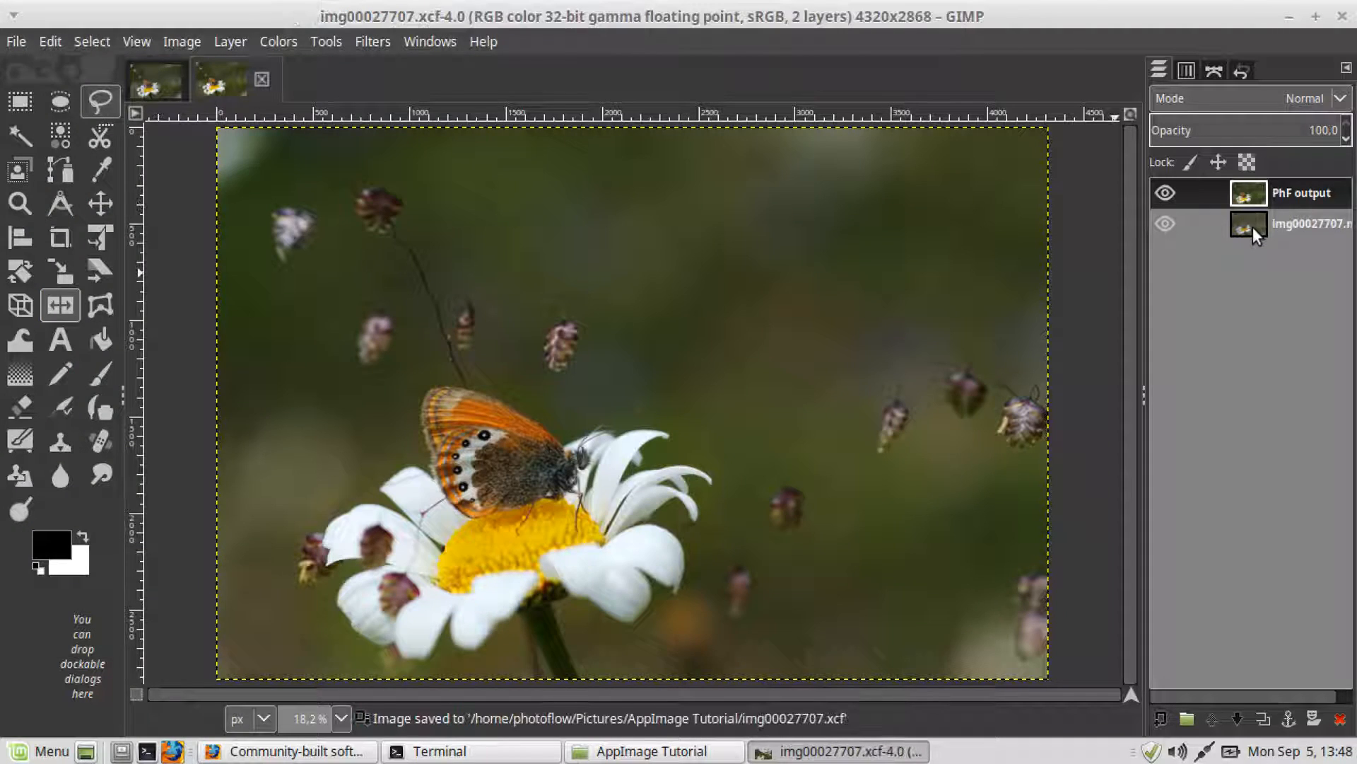
Step: Close the saved image and reopen img00027707.xcf from the recent files, keeping its embedded sRGB profile
click(263, 80)
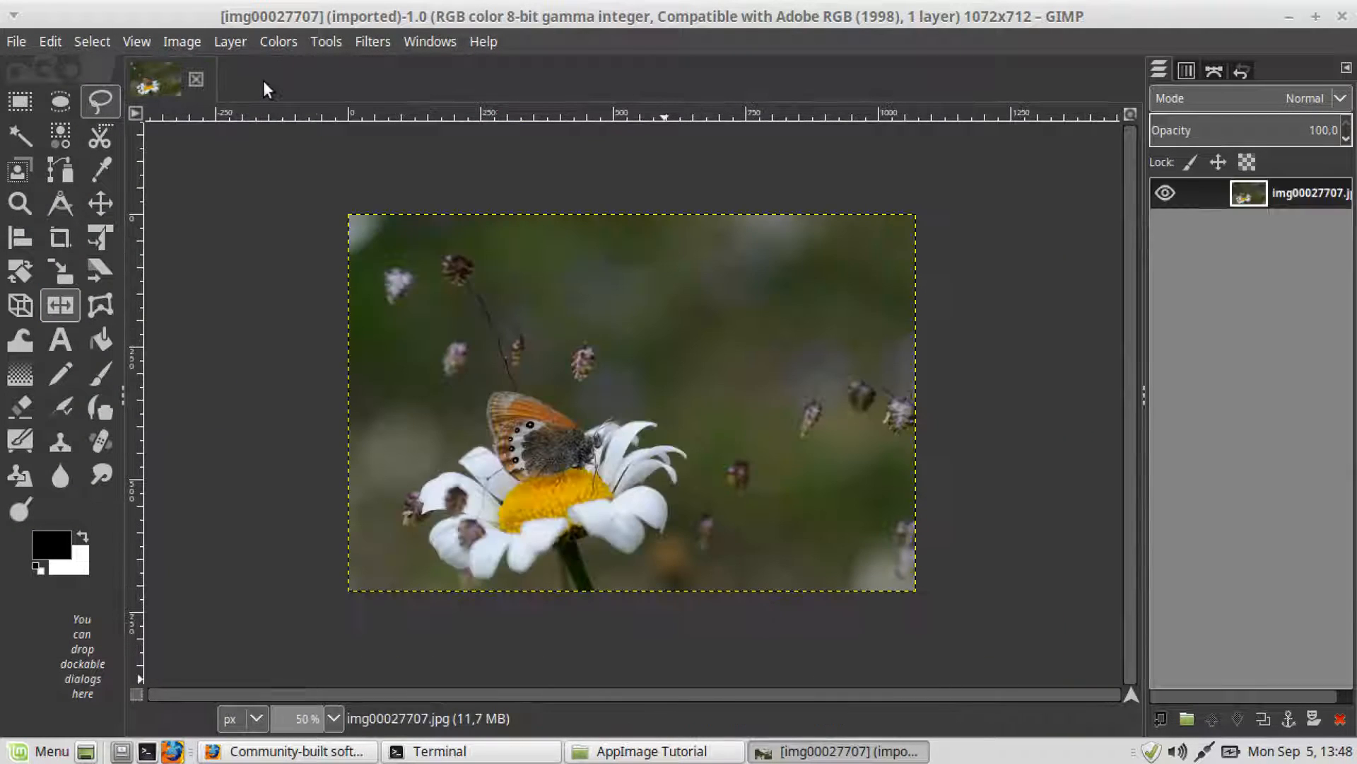
click(14, 43)
mouse_move(123, 199)
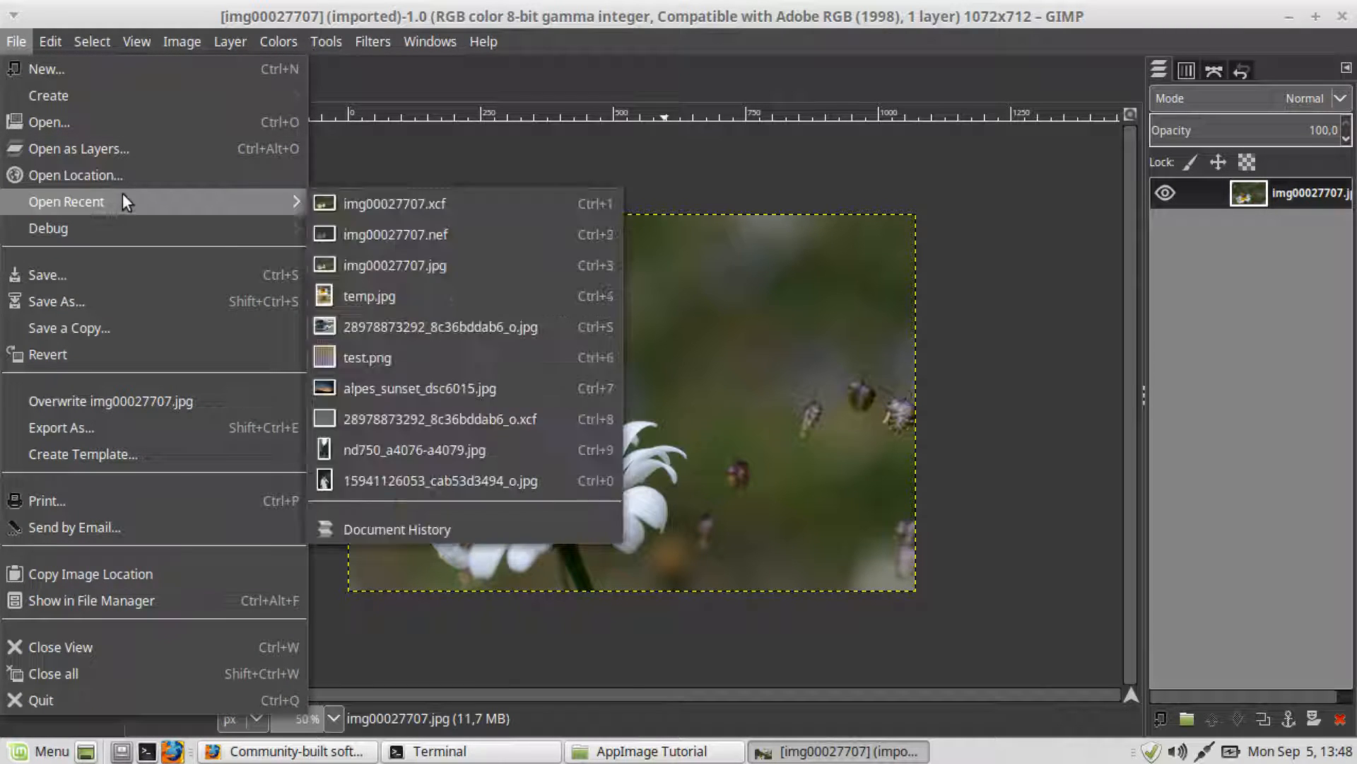
click(358, 203)
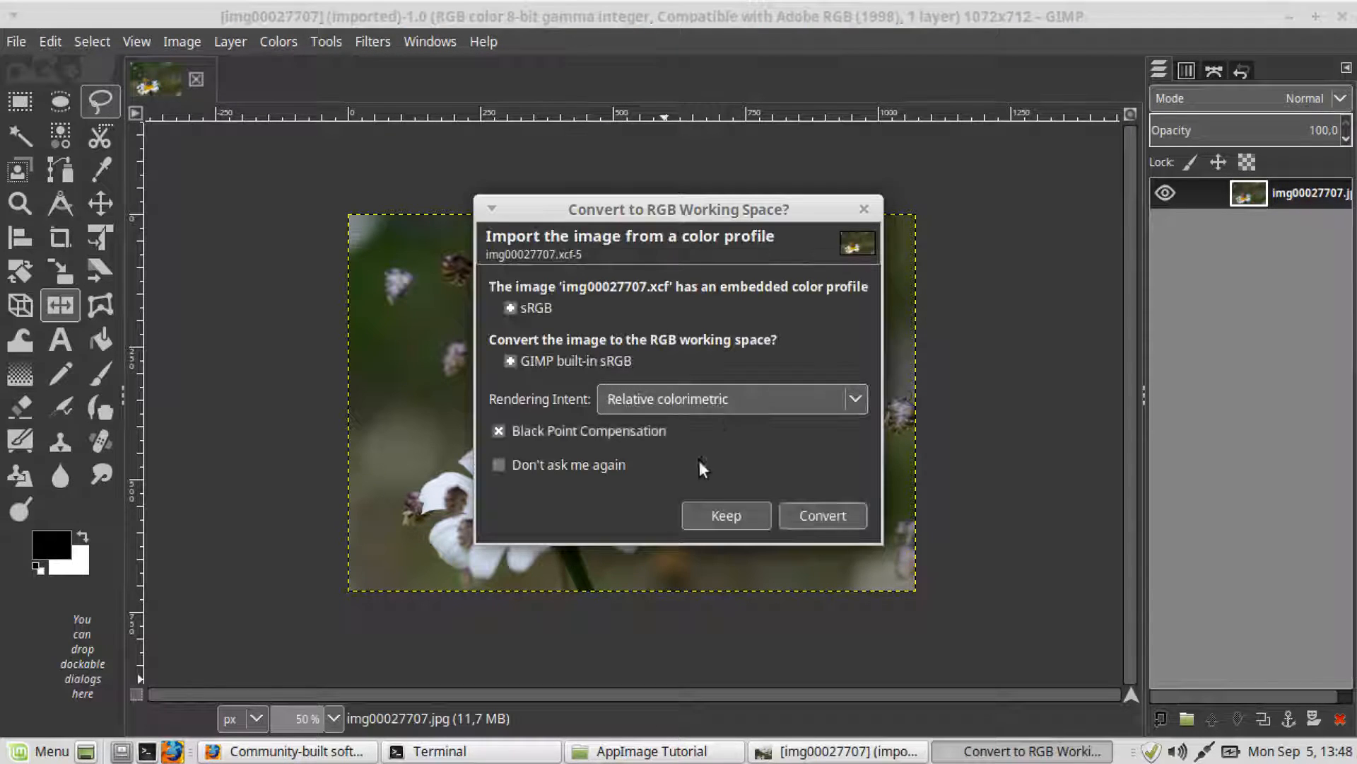
click(715, 513)
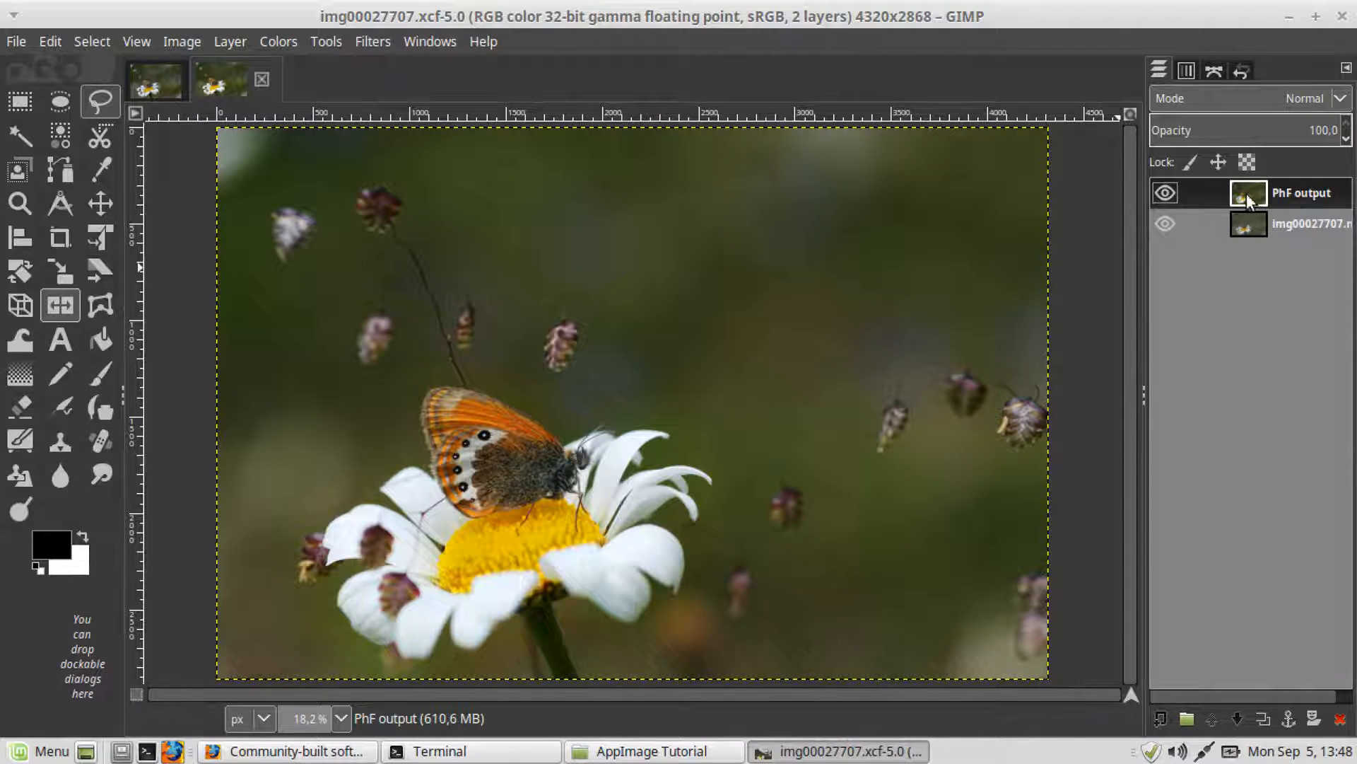
Step: Open the PhF output layer in the PhotoFlow plug-in, continuing to edit the current layer
click(370, 38)
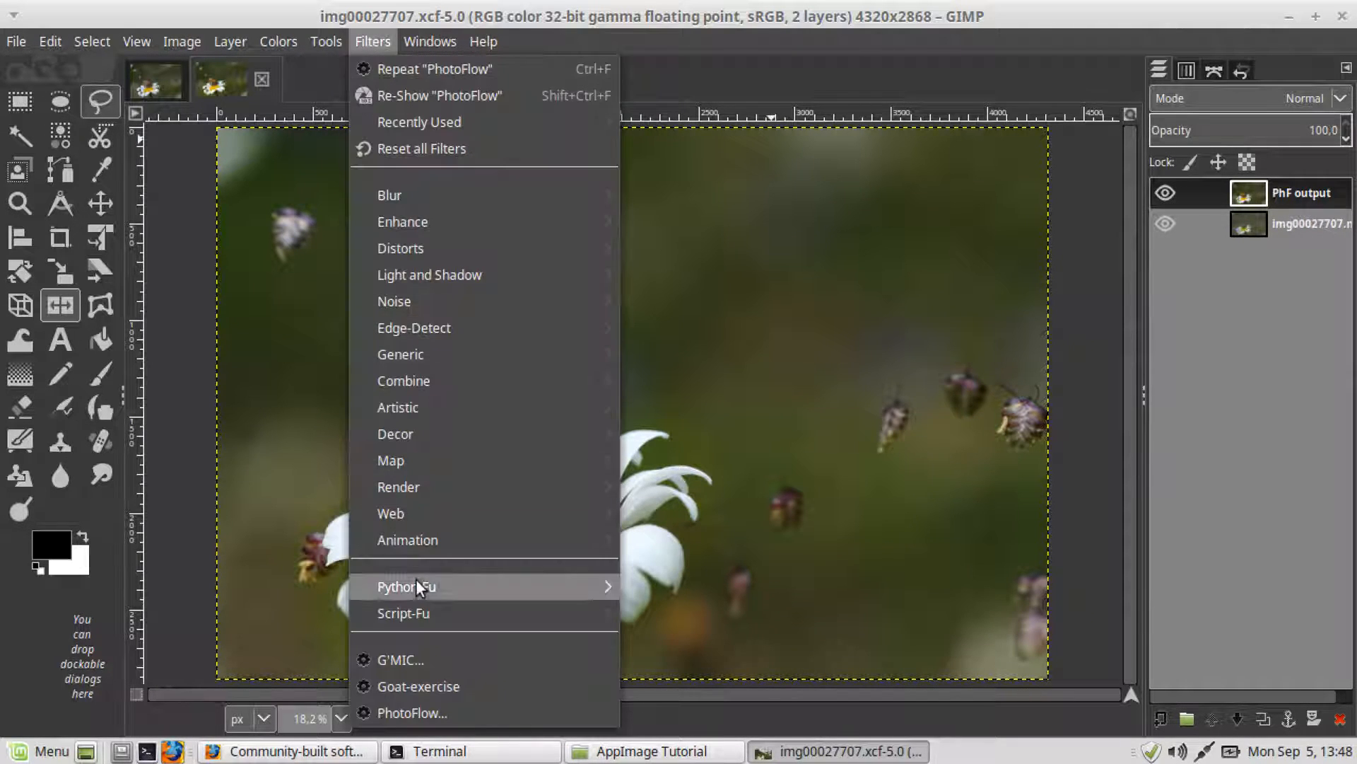
click(434, 711)
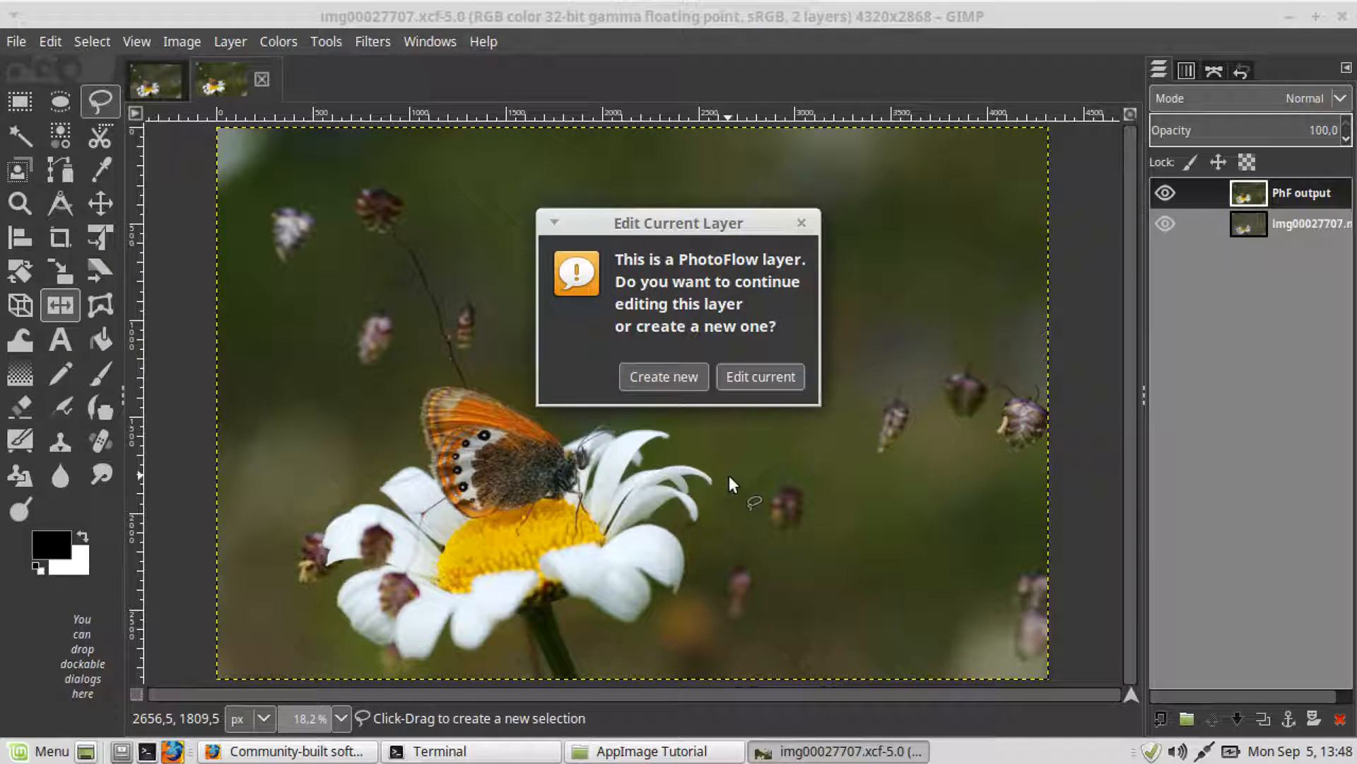
click(768, 384)
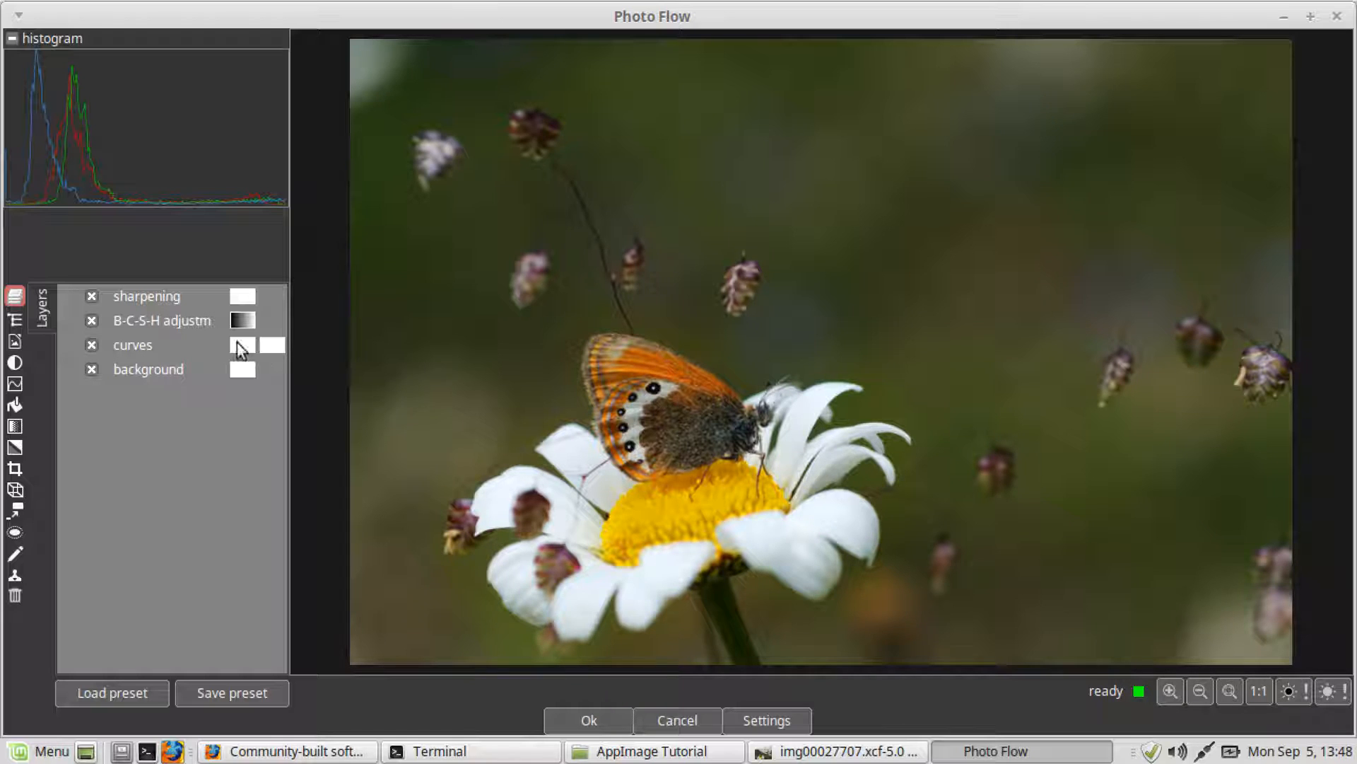
Step: Set the saturation of the B-C-S-H adjustment to 20 and apply the edits to the GIMP layer
double_click(150, 321)
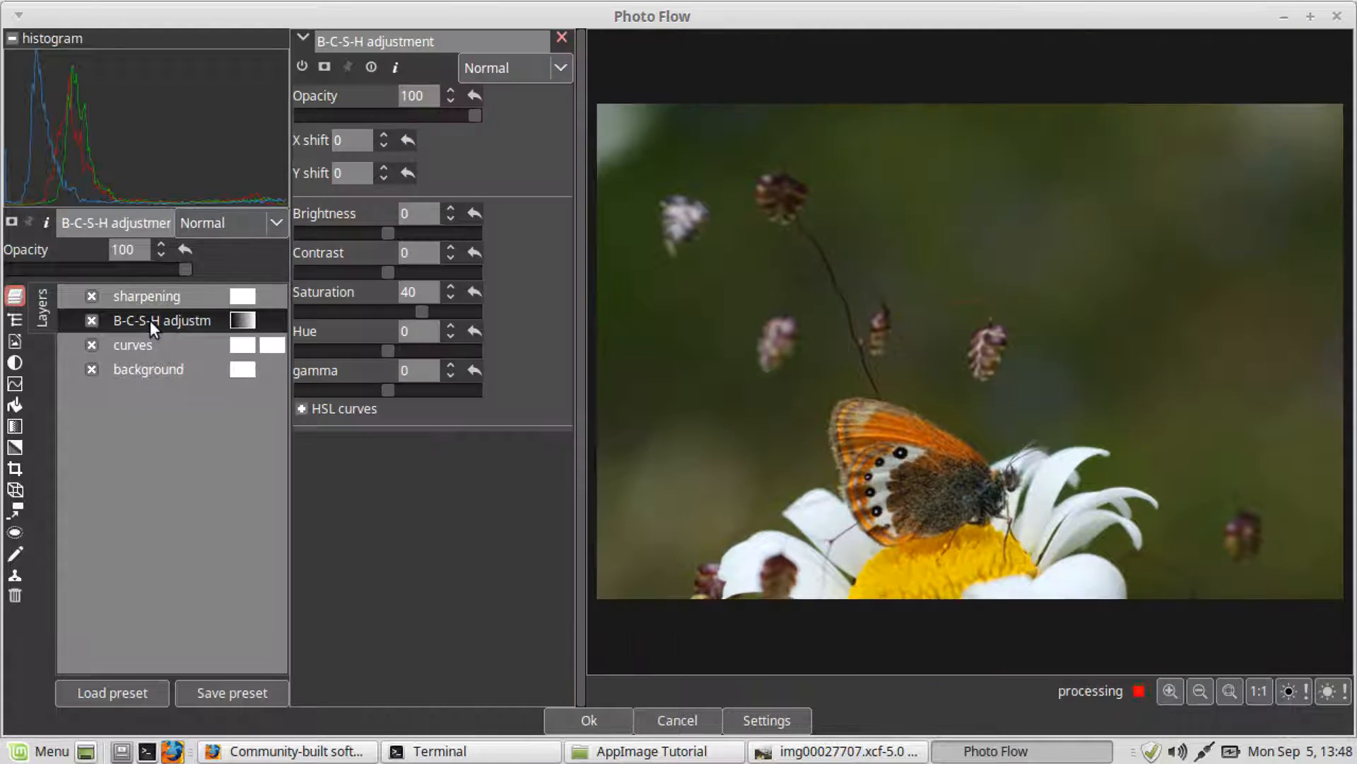
click(350, 308)
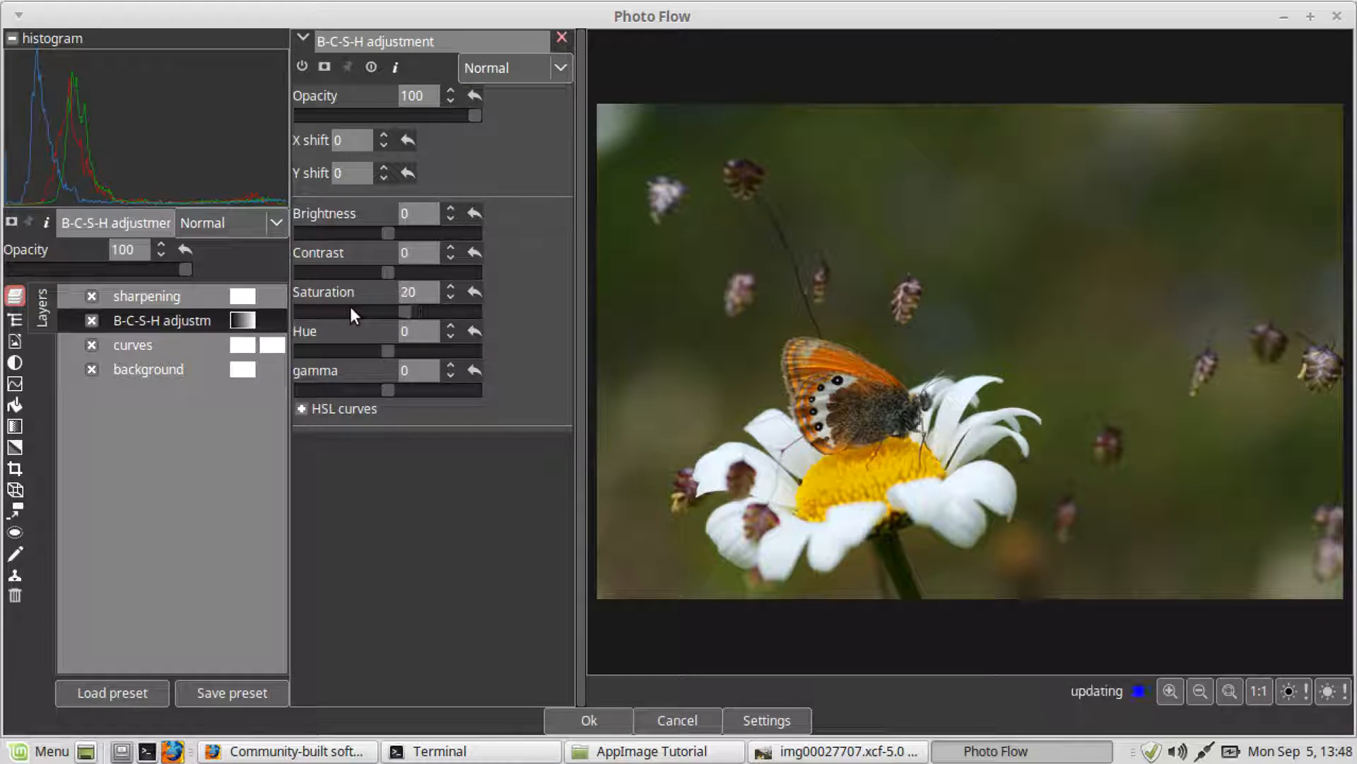
click(584, 727)
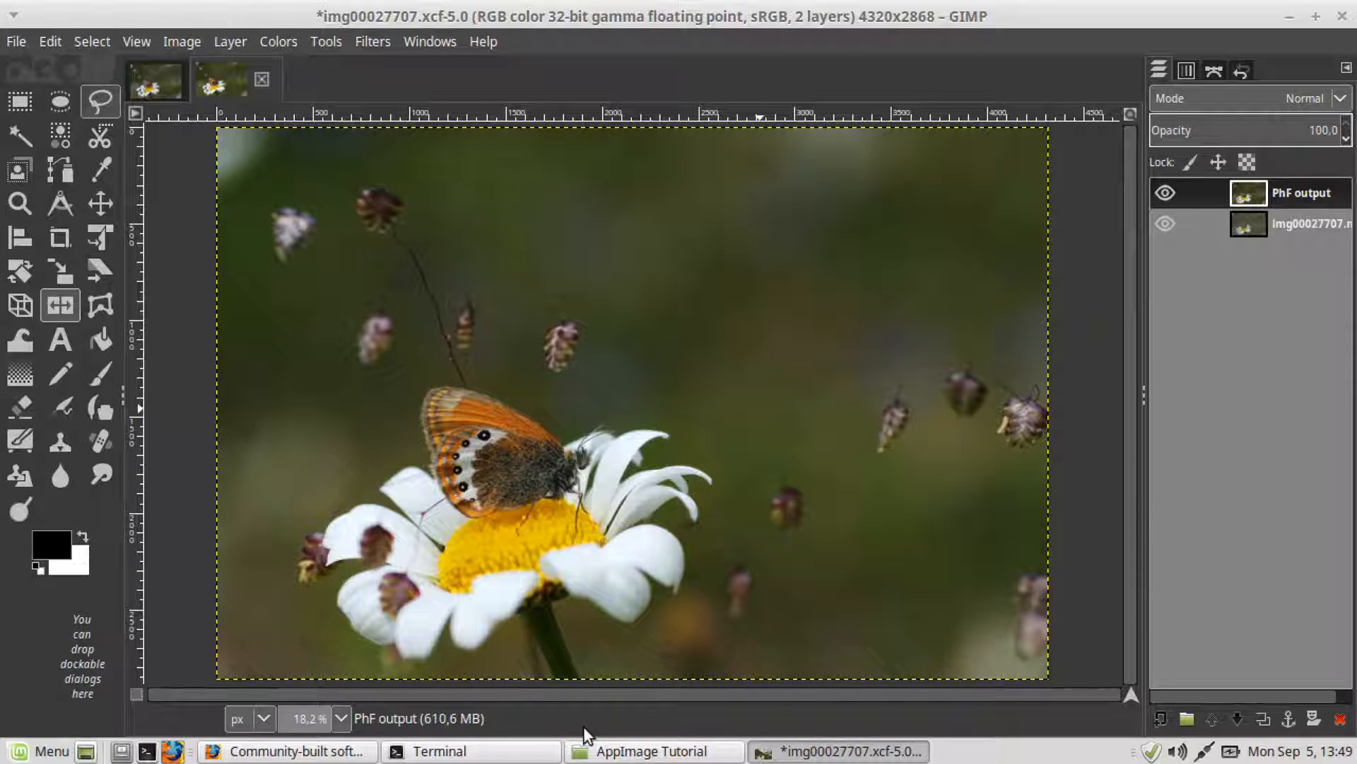
Step: Compare the re-edited image with the PhF output layer hidden and shown
click(1165, 193)
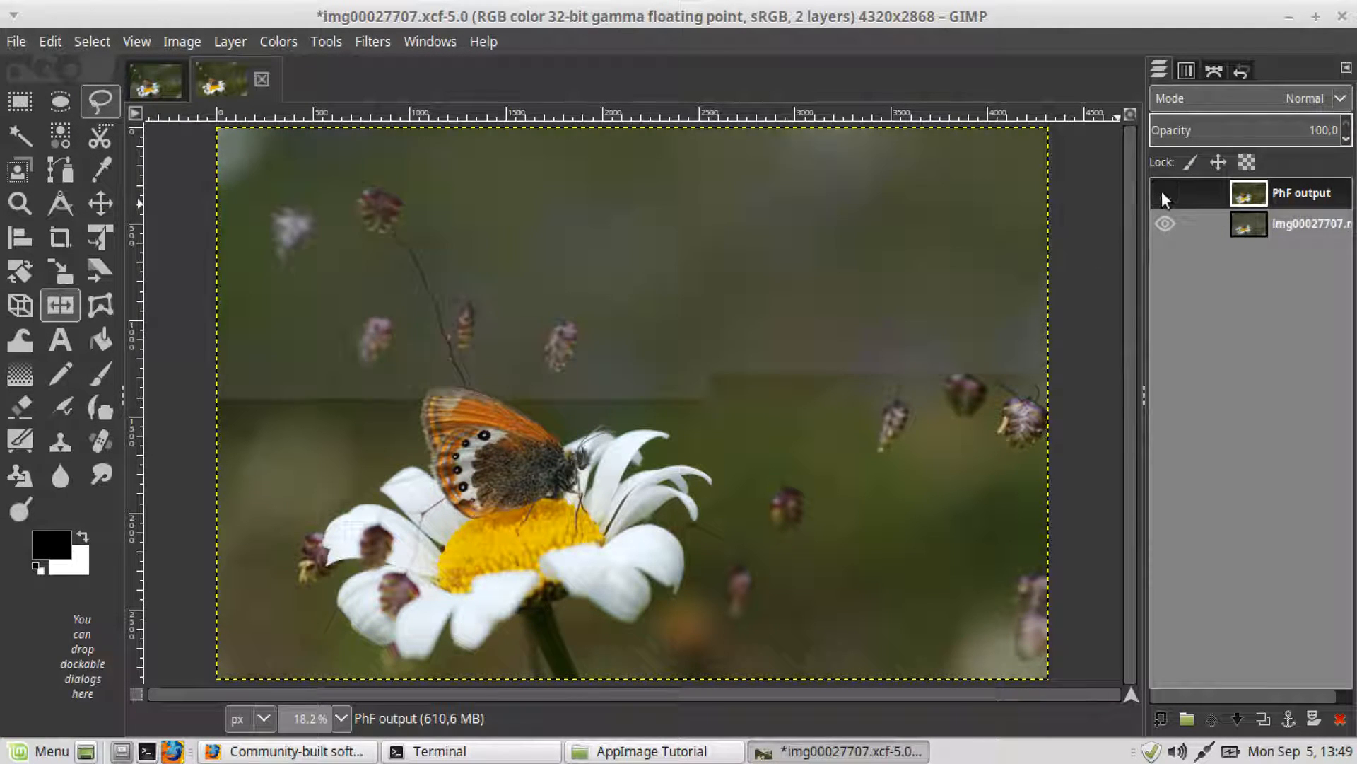
click(1165, 195)
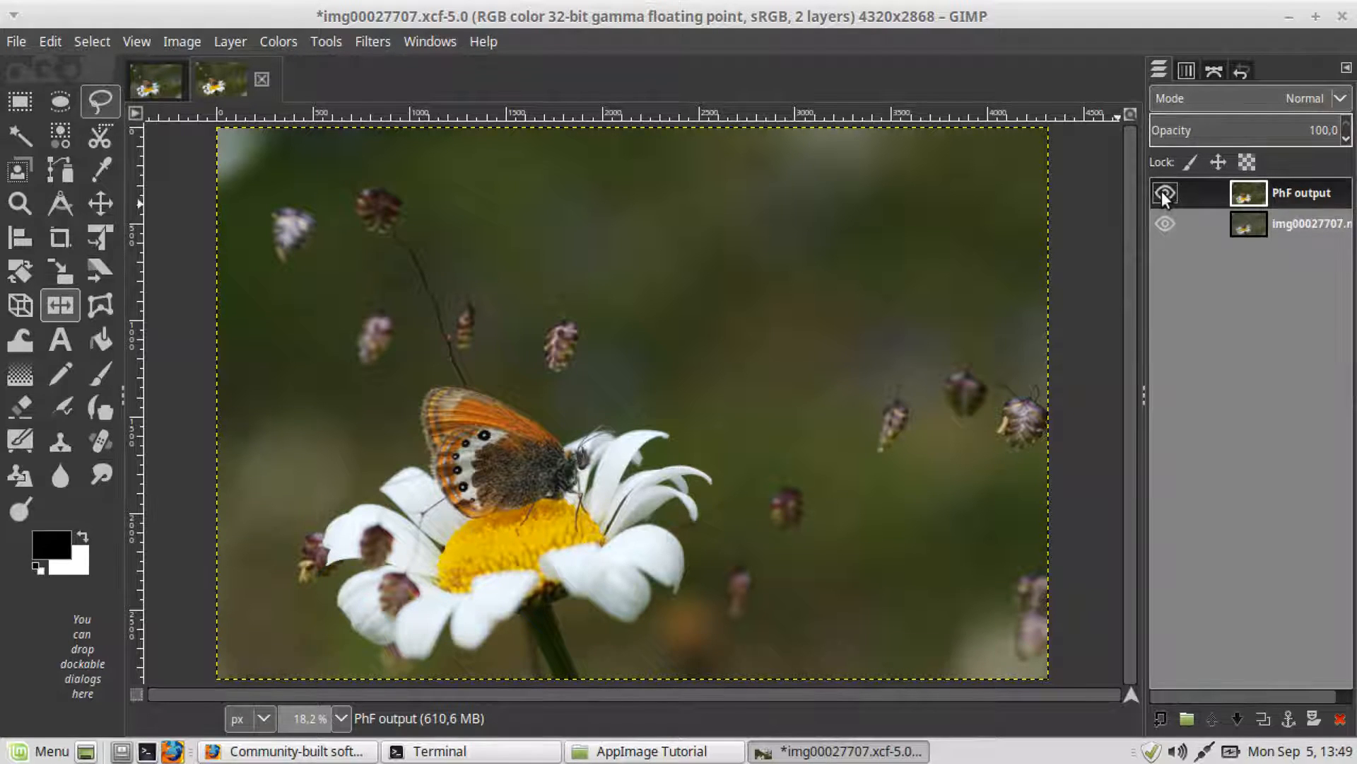
key(ctrl+alt+Right)
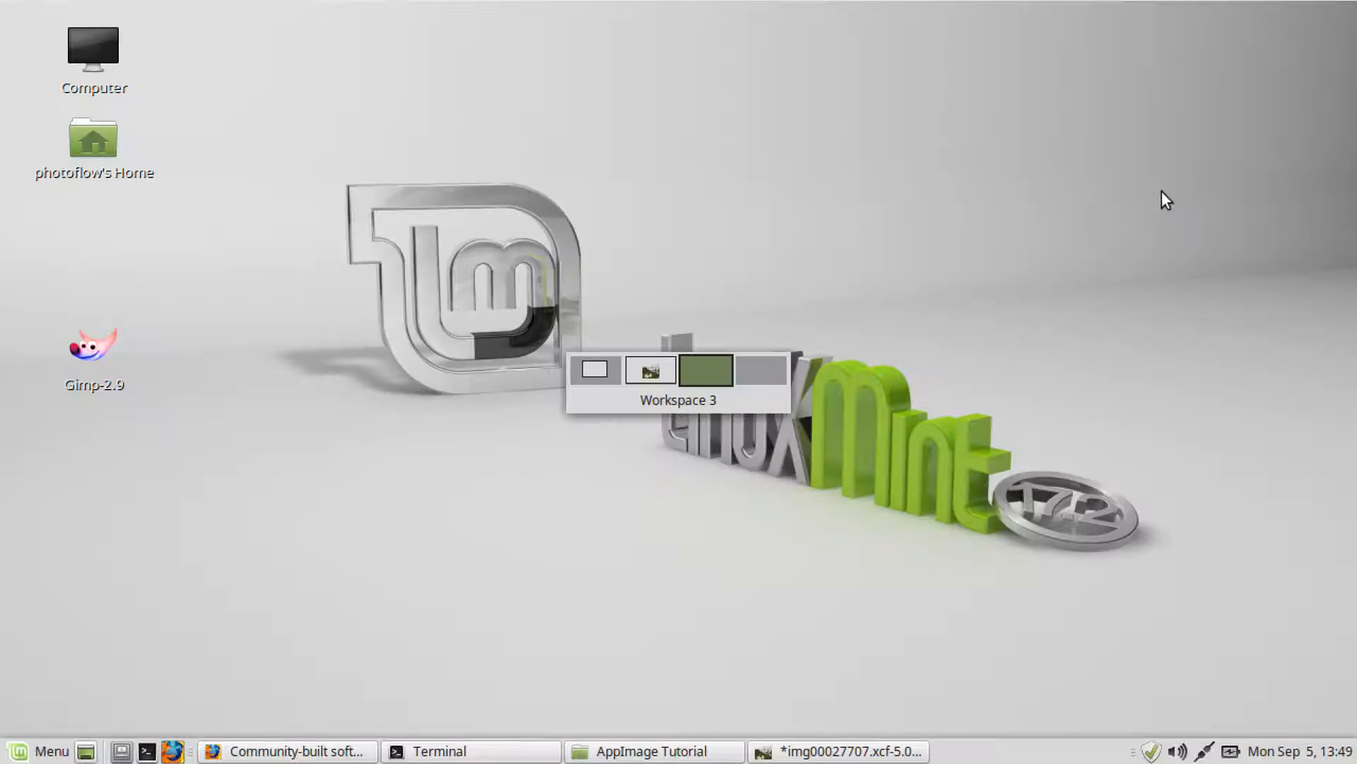
key(ctrl+alt+Left)
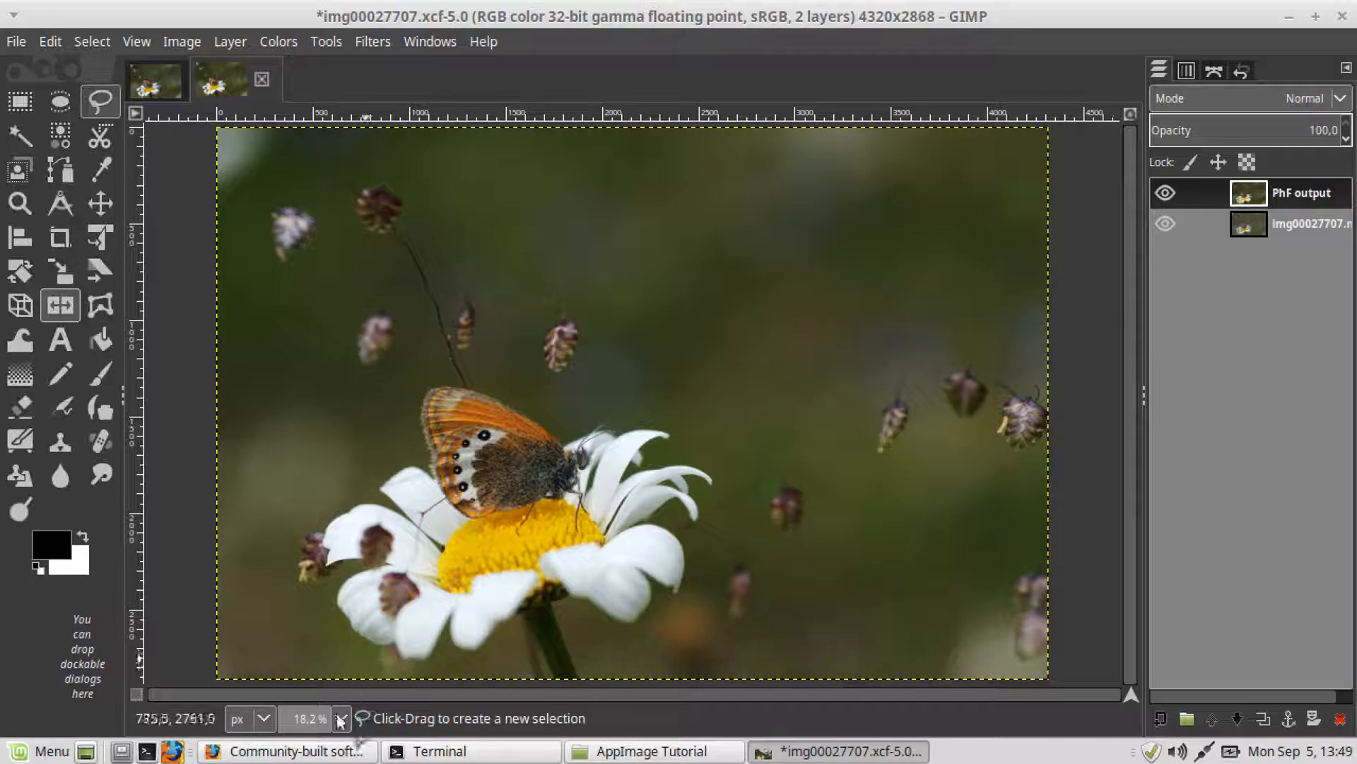
Step: Switch to Firefox and review the software, add-ons and scripts listed in the Community-built software post
click(297, 751)
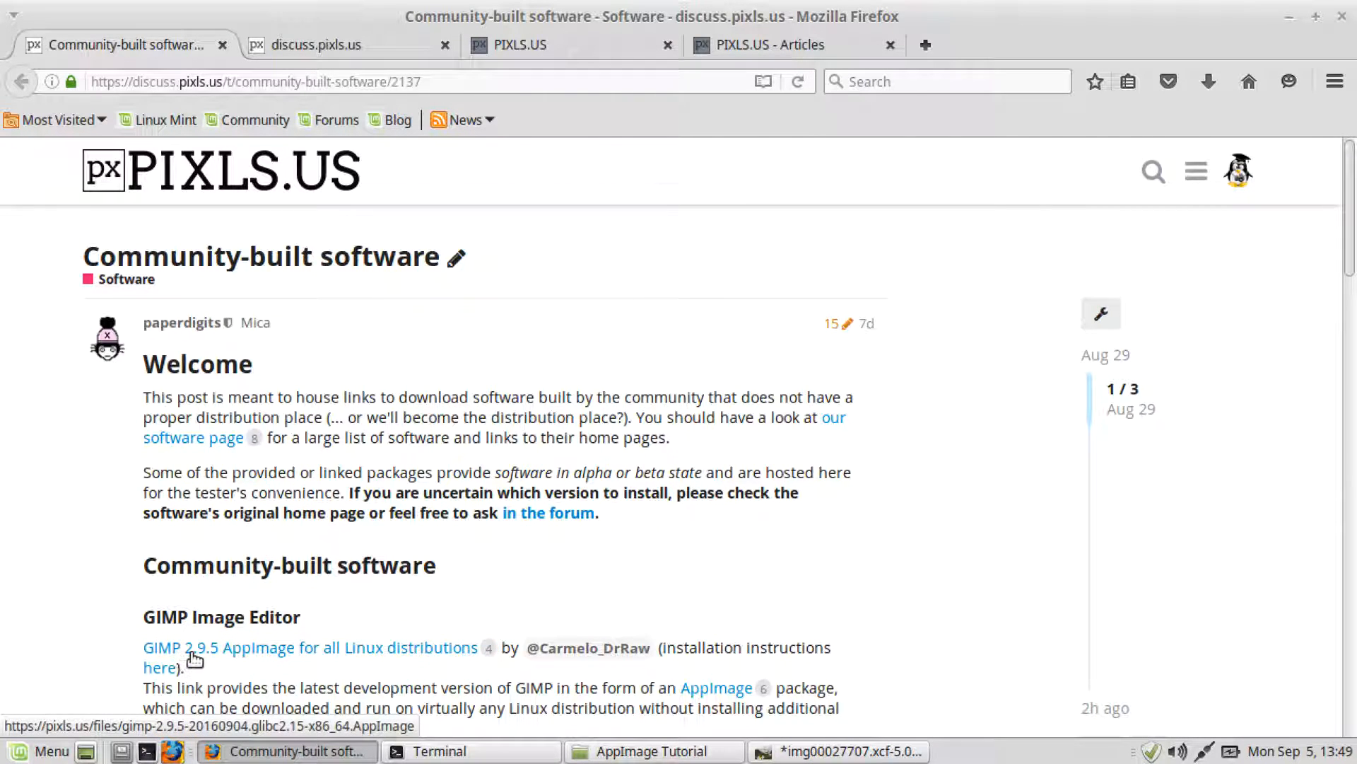
click(90, 625)
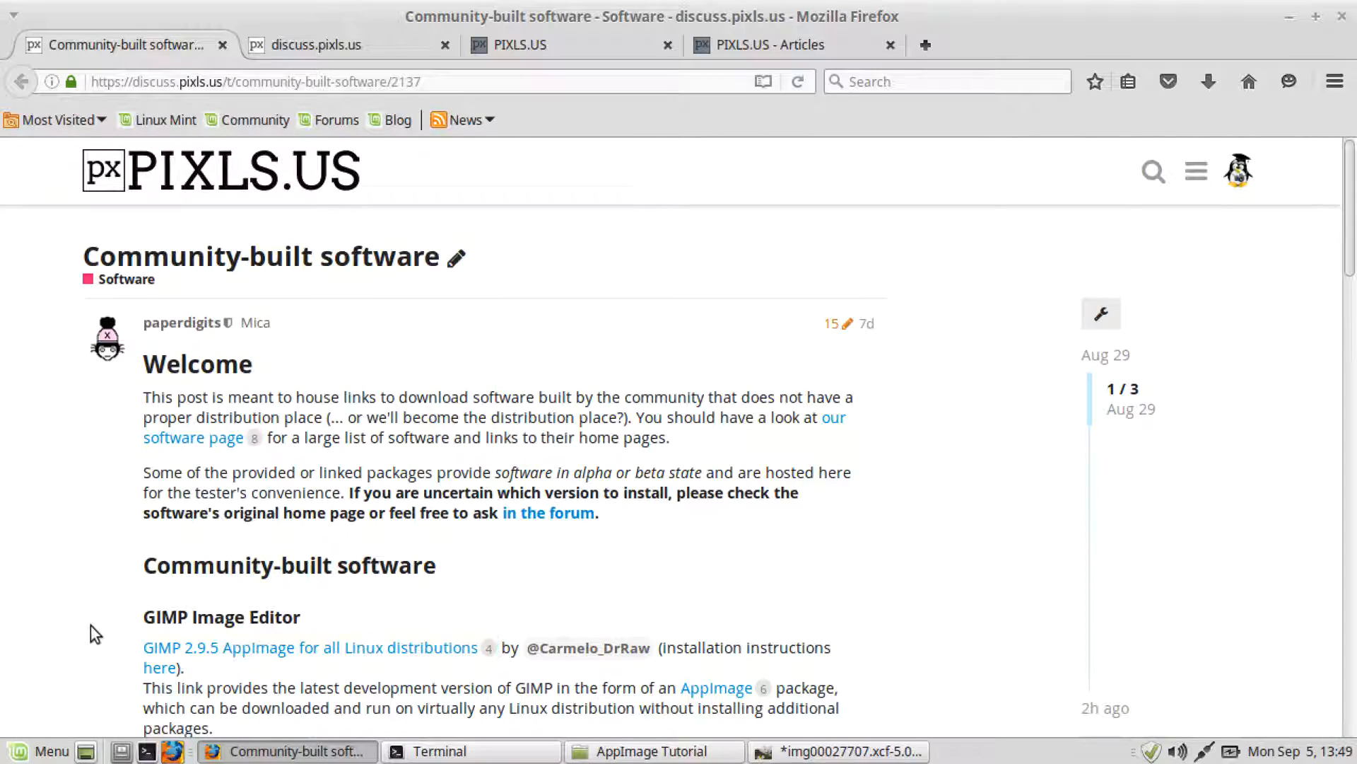
scroll(91, 625, down, 1)
scroll(91, 625, down, 3)
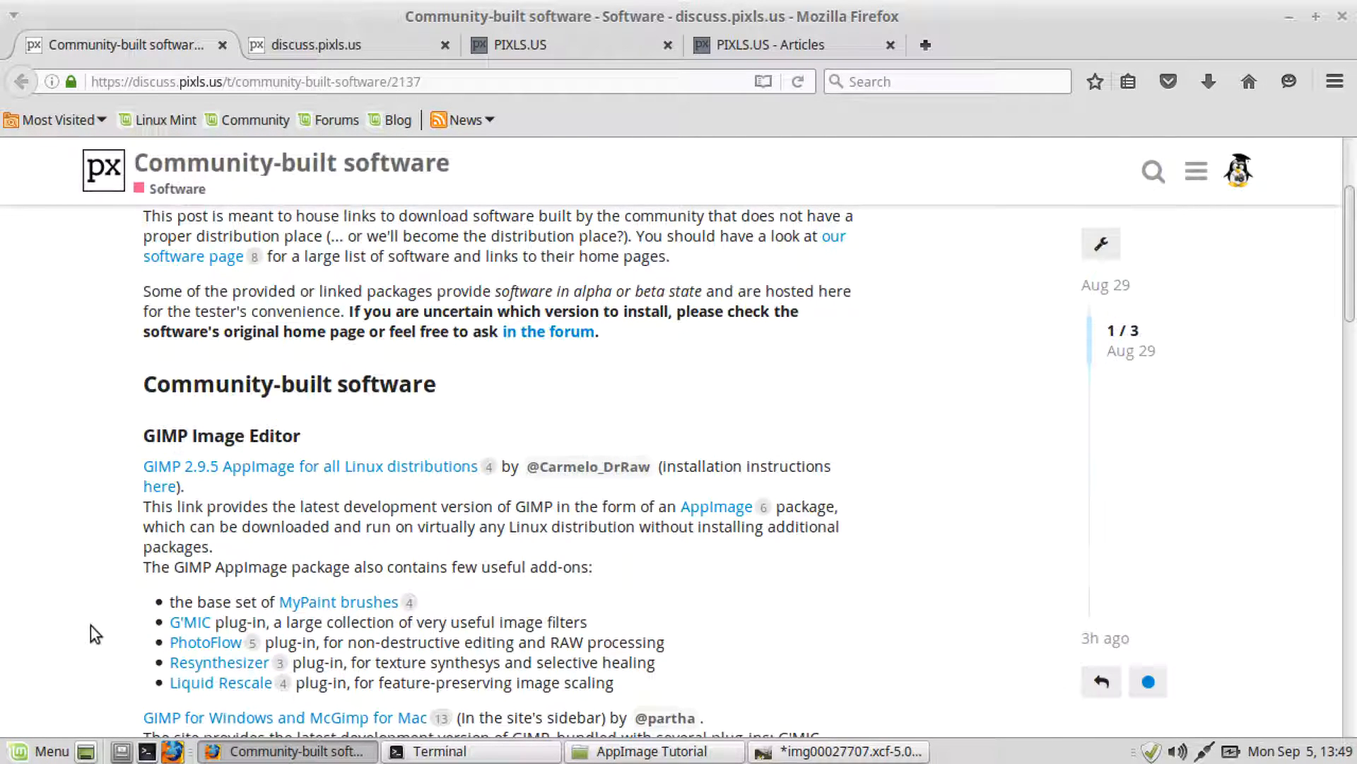
scroll(91, 625, down, 3)
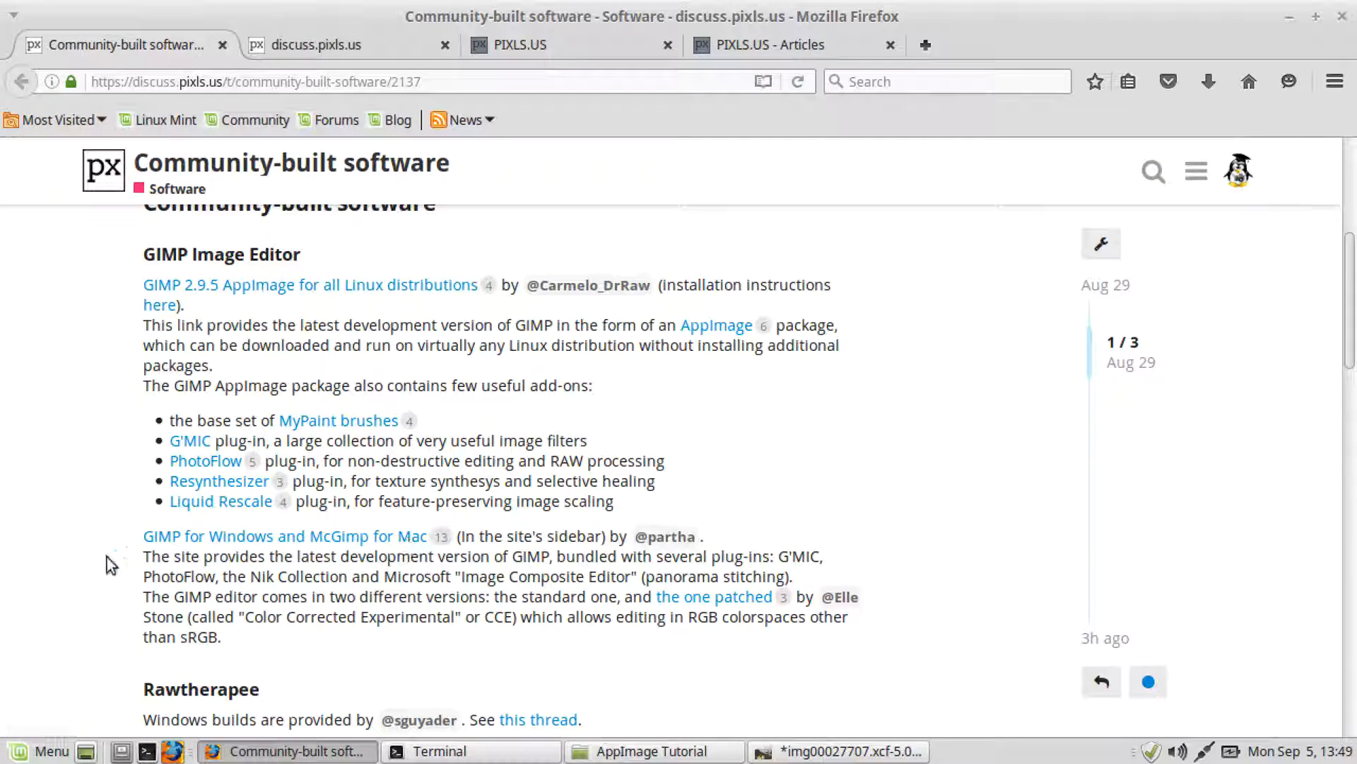
scroll(108, 557, down, 4)
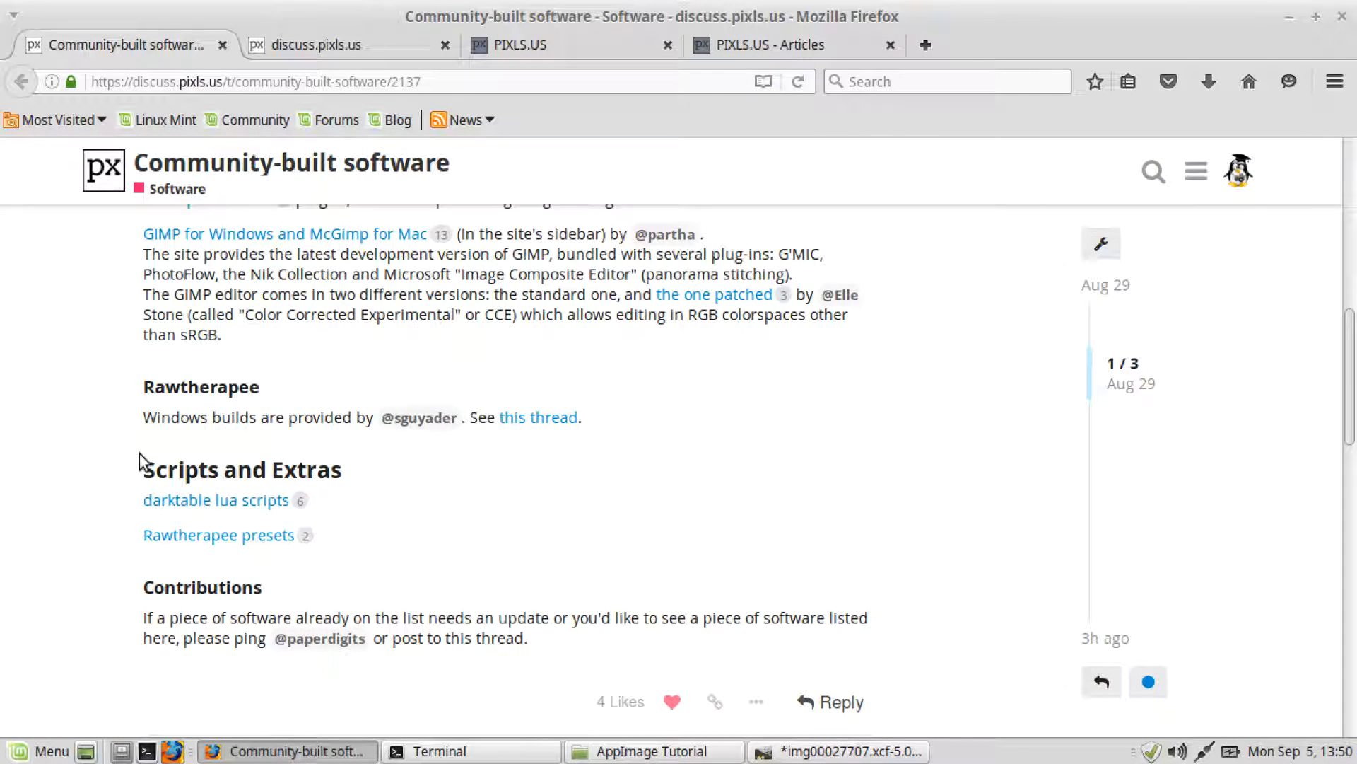
scroll(99, 419, up, 15)
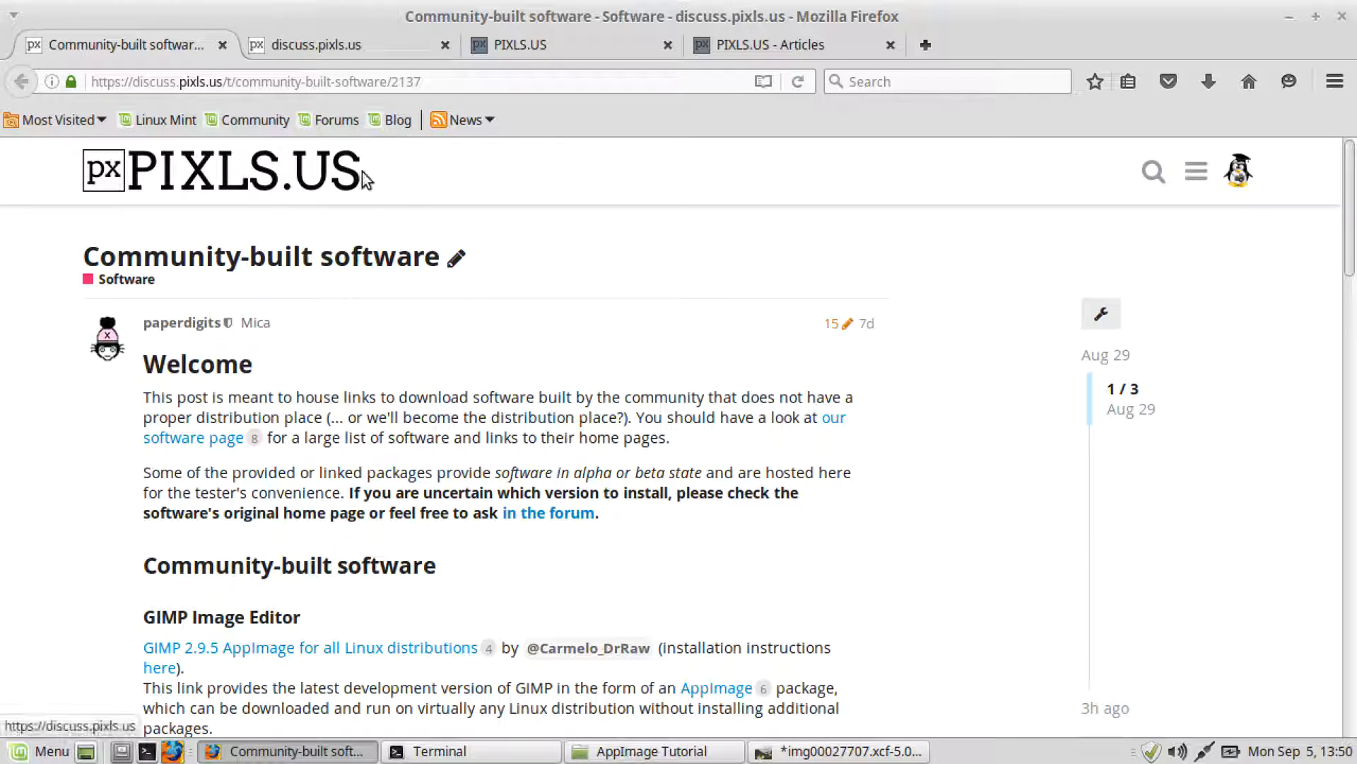
Step: View the discuss.pixls.us forum and the PIXLS.US home page, and browse the site's Articles list
click(356, 53)
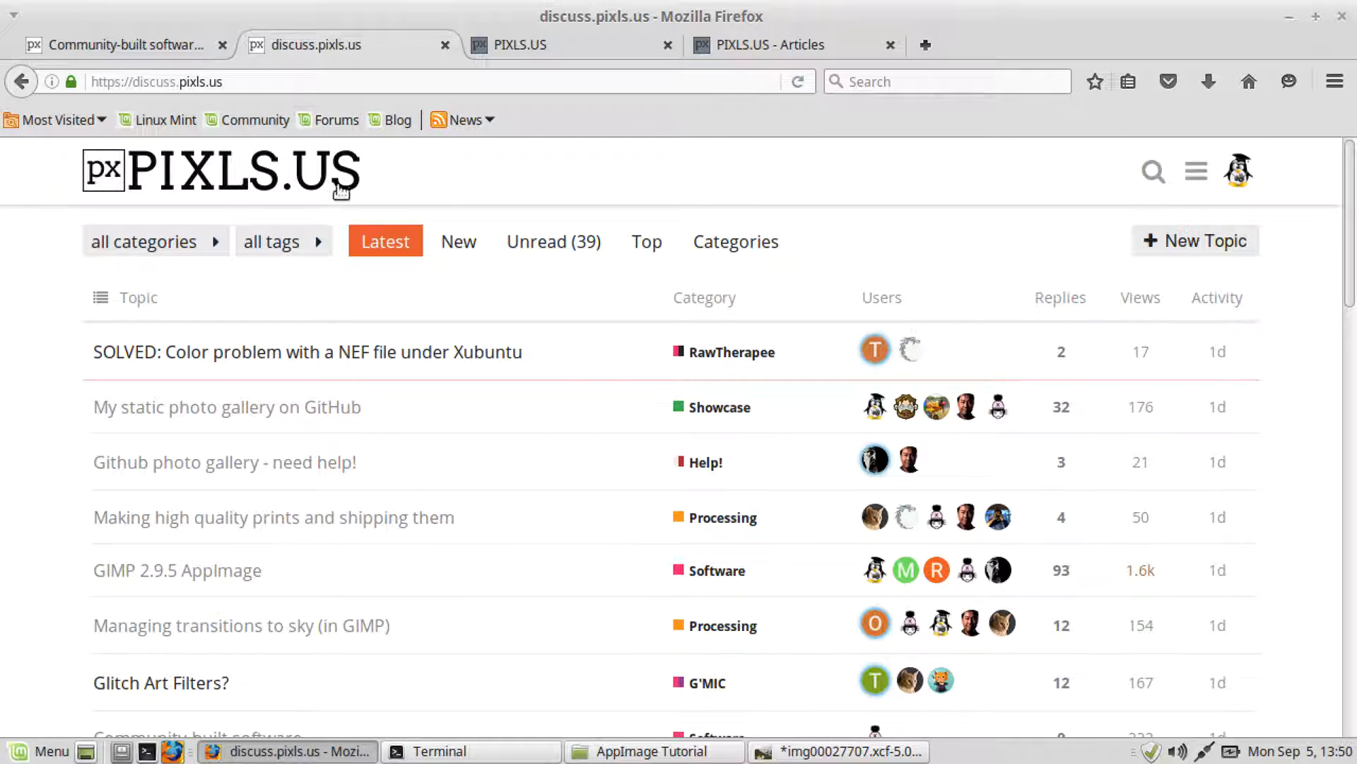
click(553, 49)
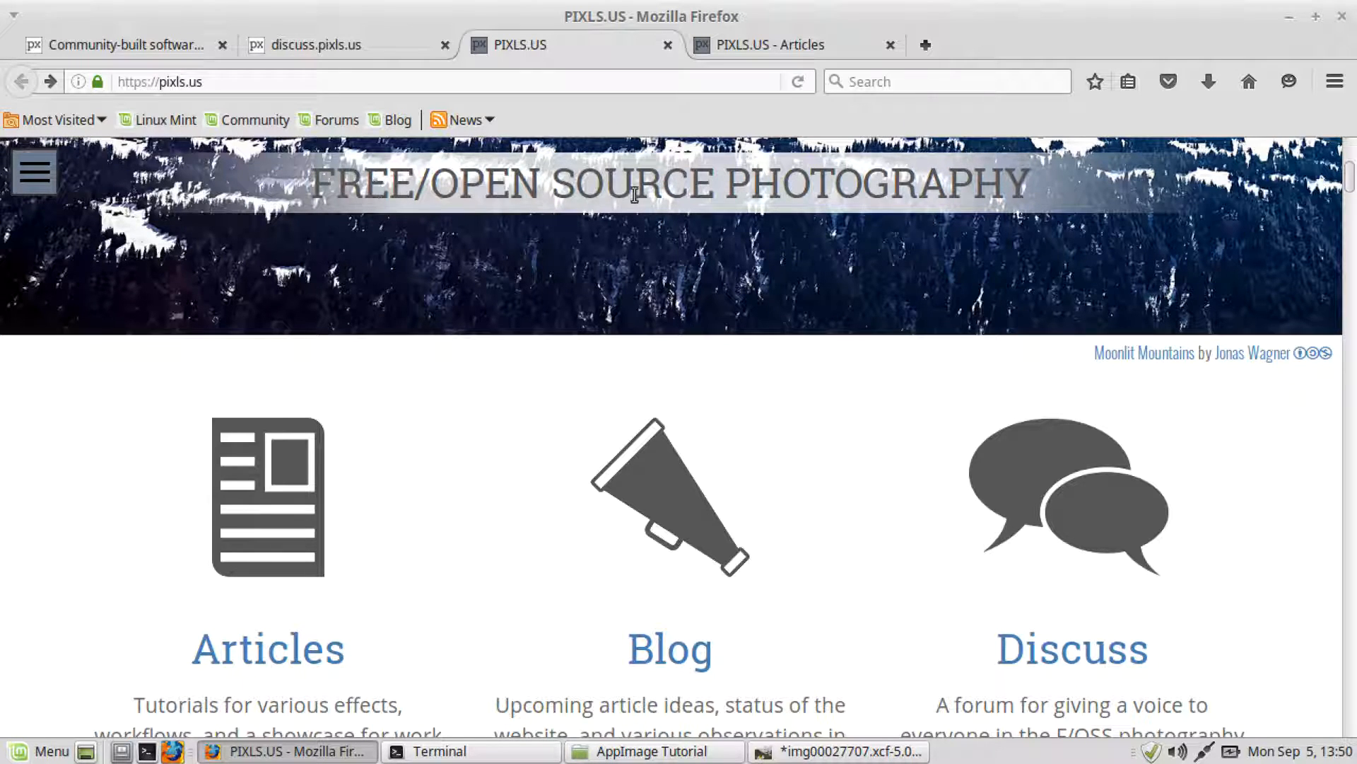
click(753, 46)
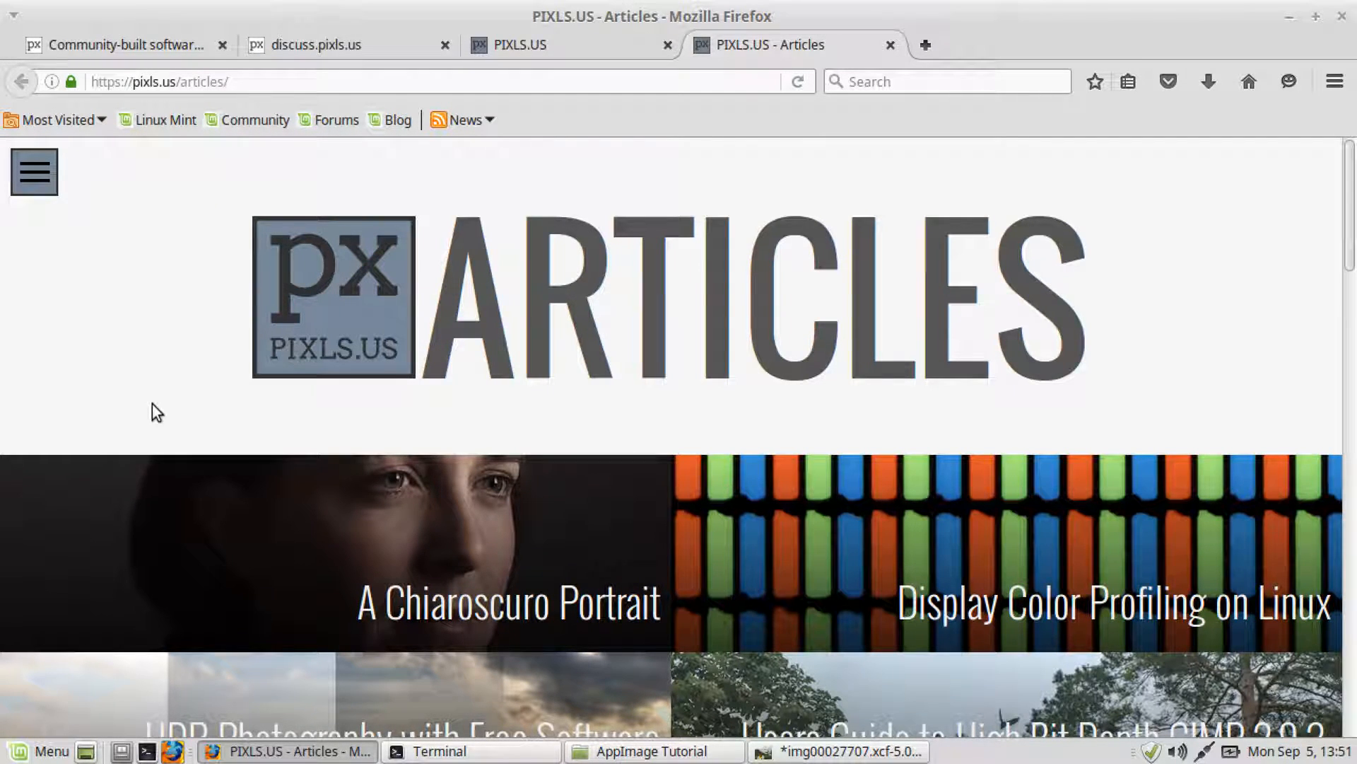
scroll(151, 405, down, 4)
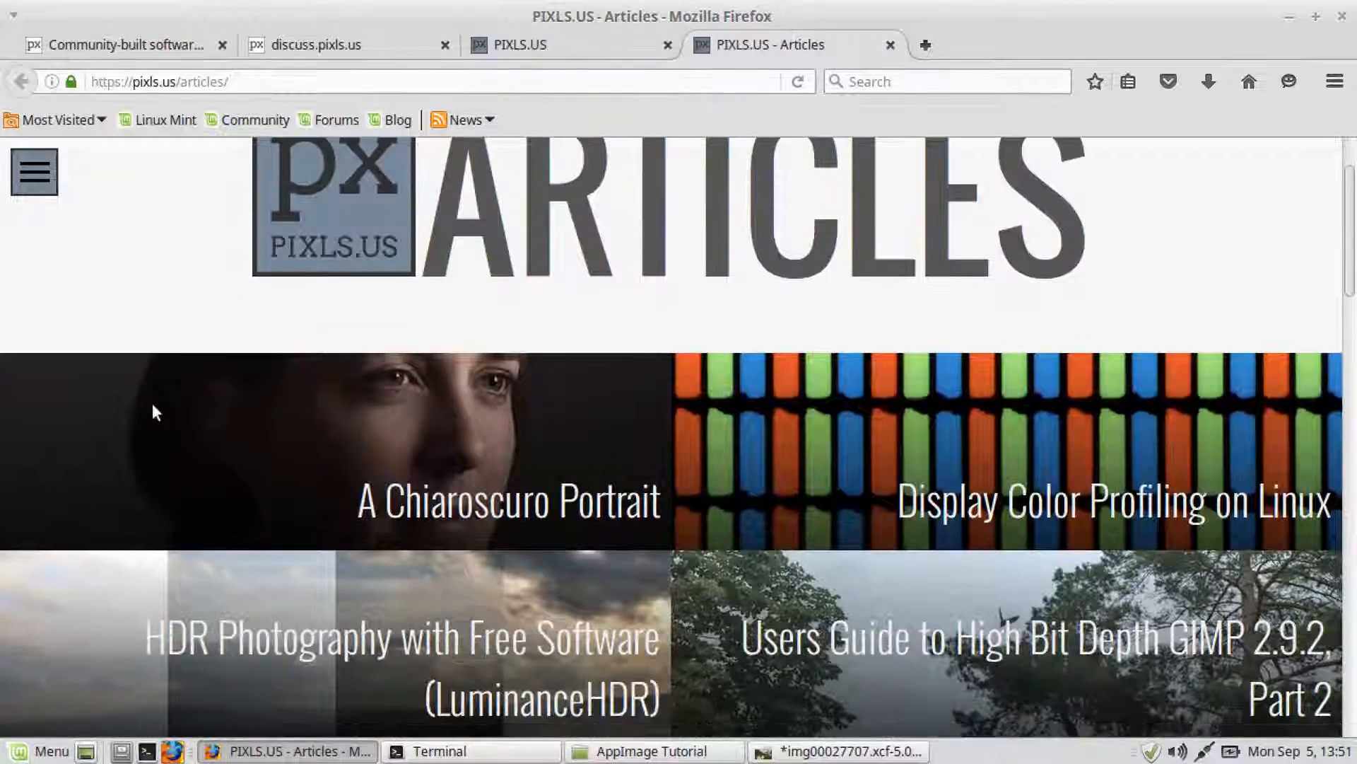
scroll(155, 408, down, 4)
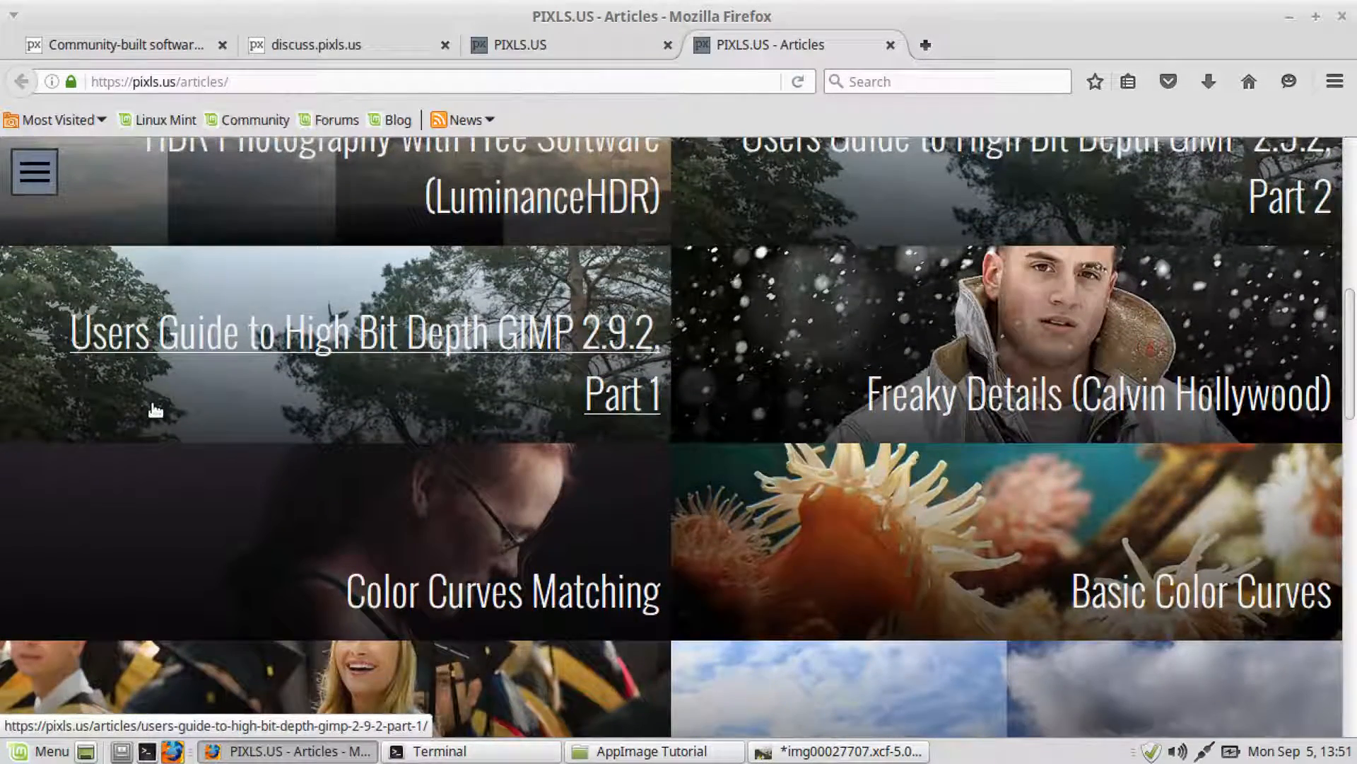
scroll(154, 409, up, 8)
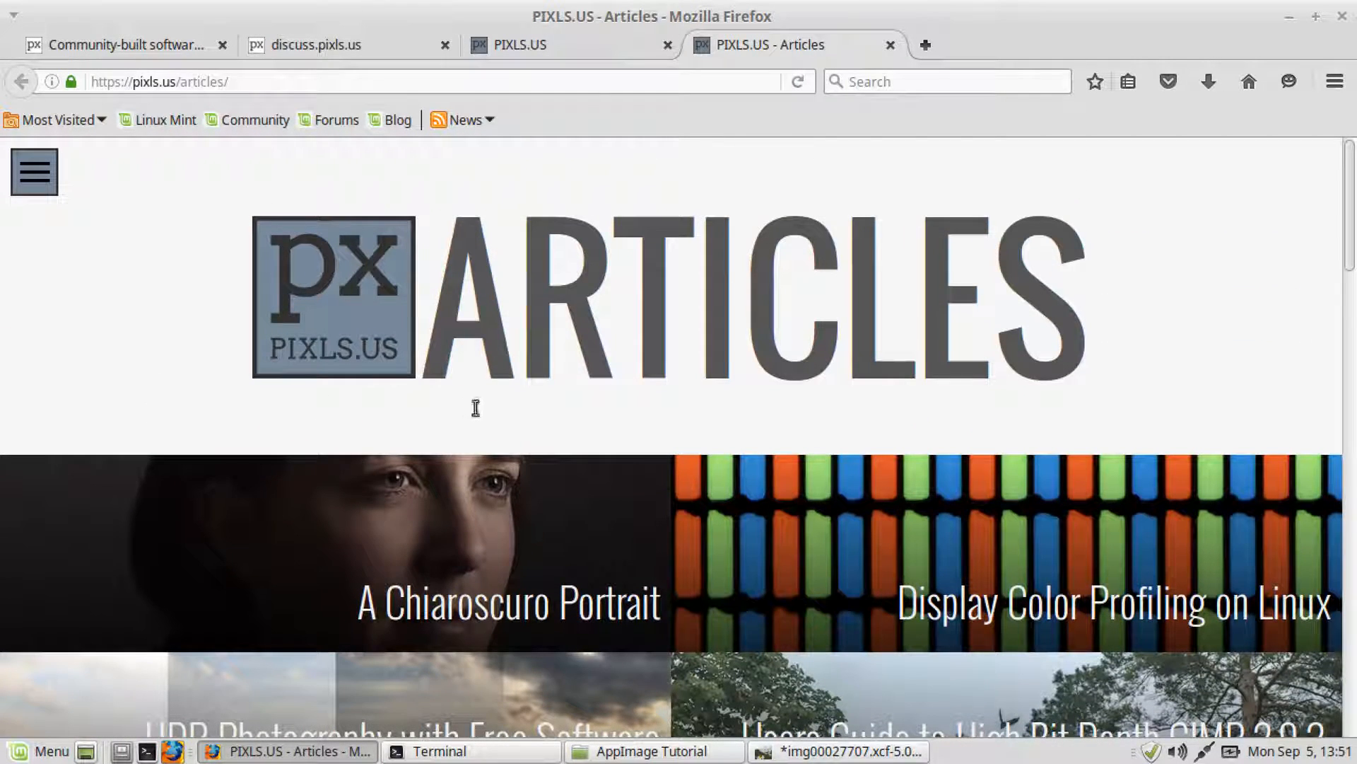